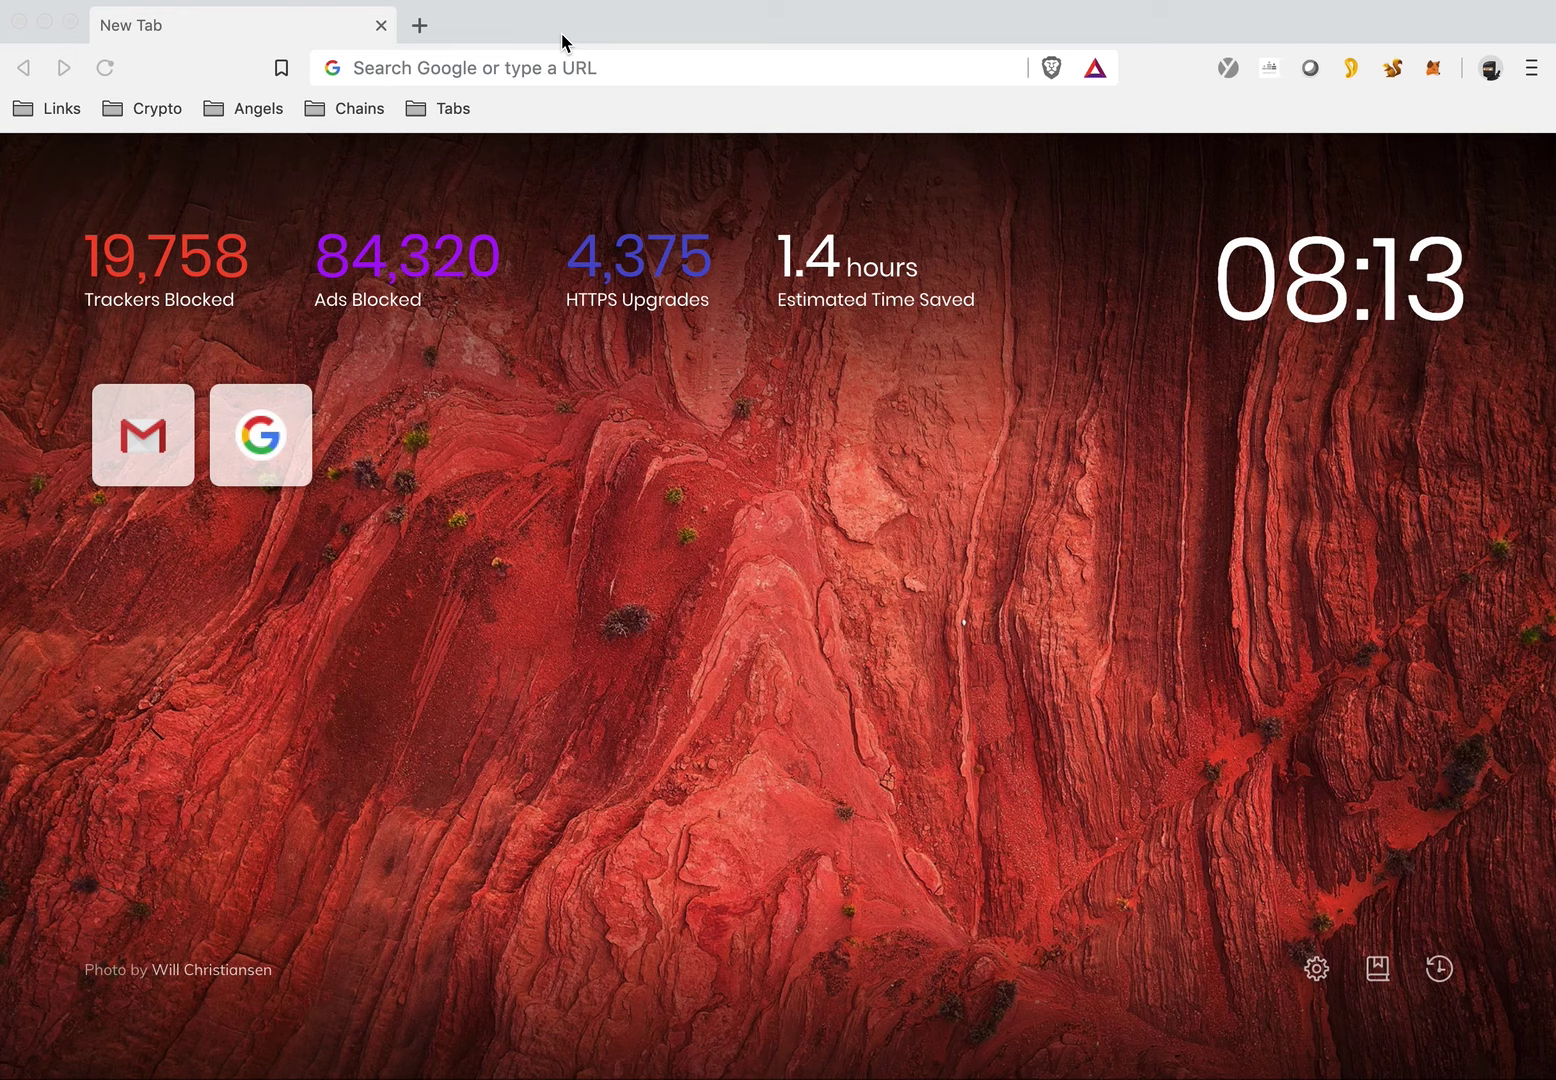
Step: Open the Telos-Foundation/Sqrl repository on GitHub and go to its releases
{"action": "left_click", "coordinate": [517, 66]}
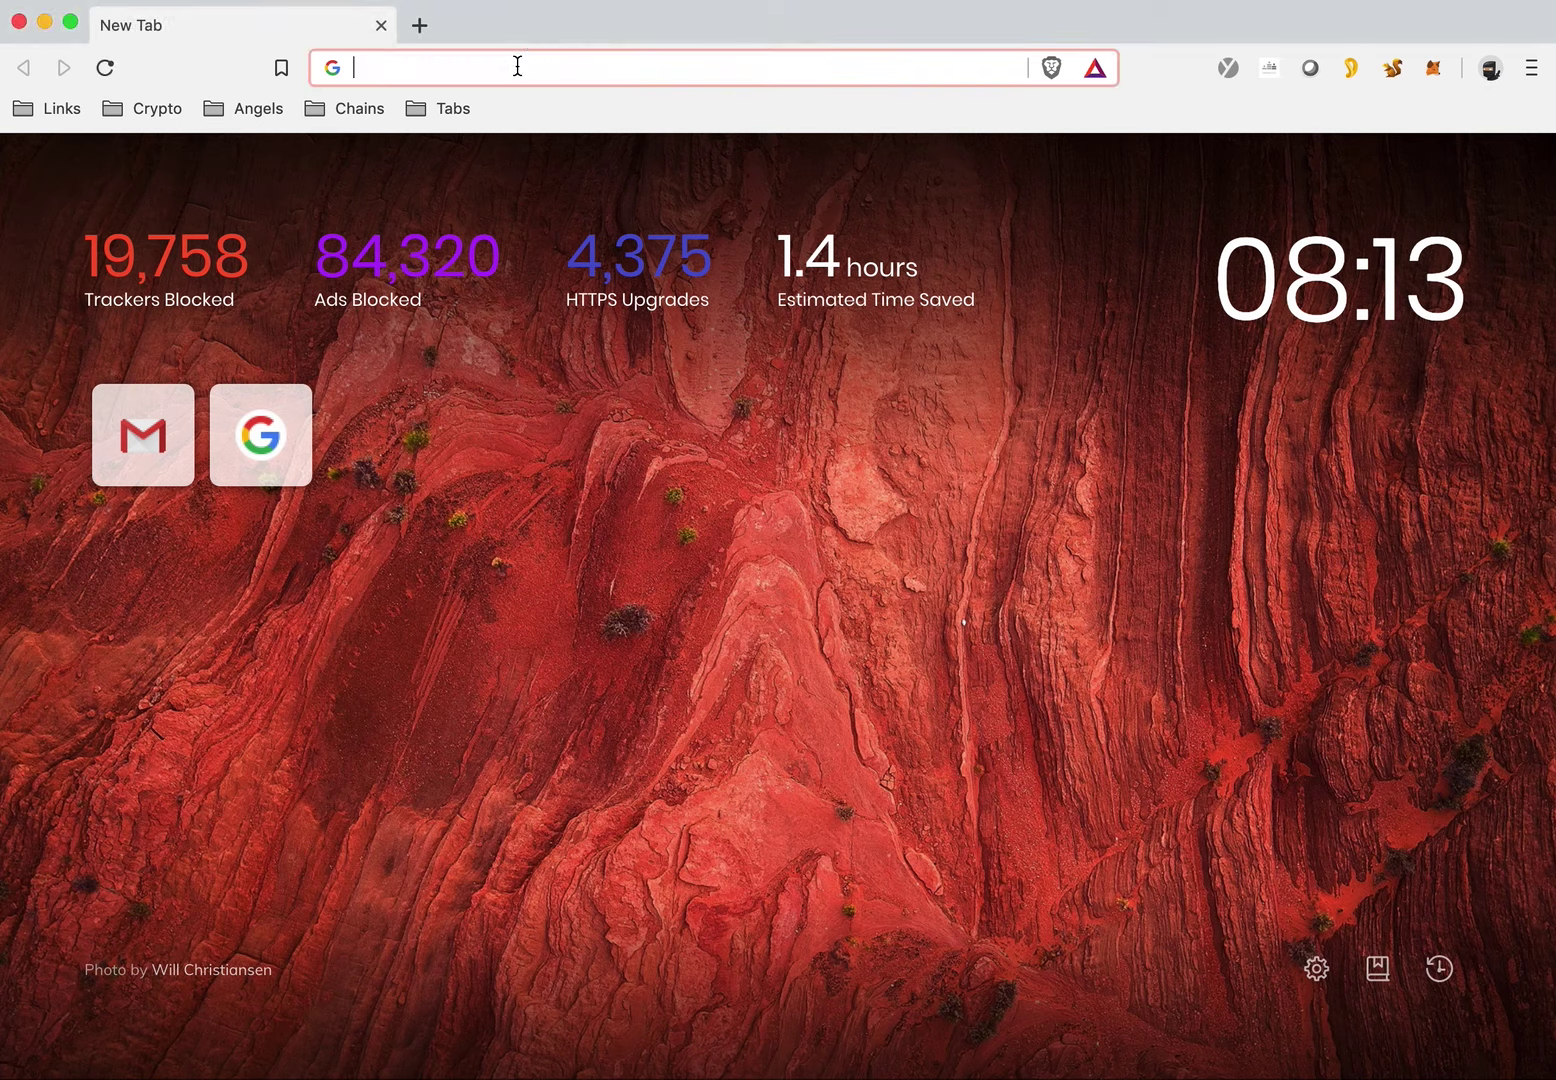
{"action": "type", "text": "githu"}
{"action": "key", "text": "Right"}
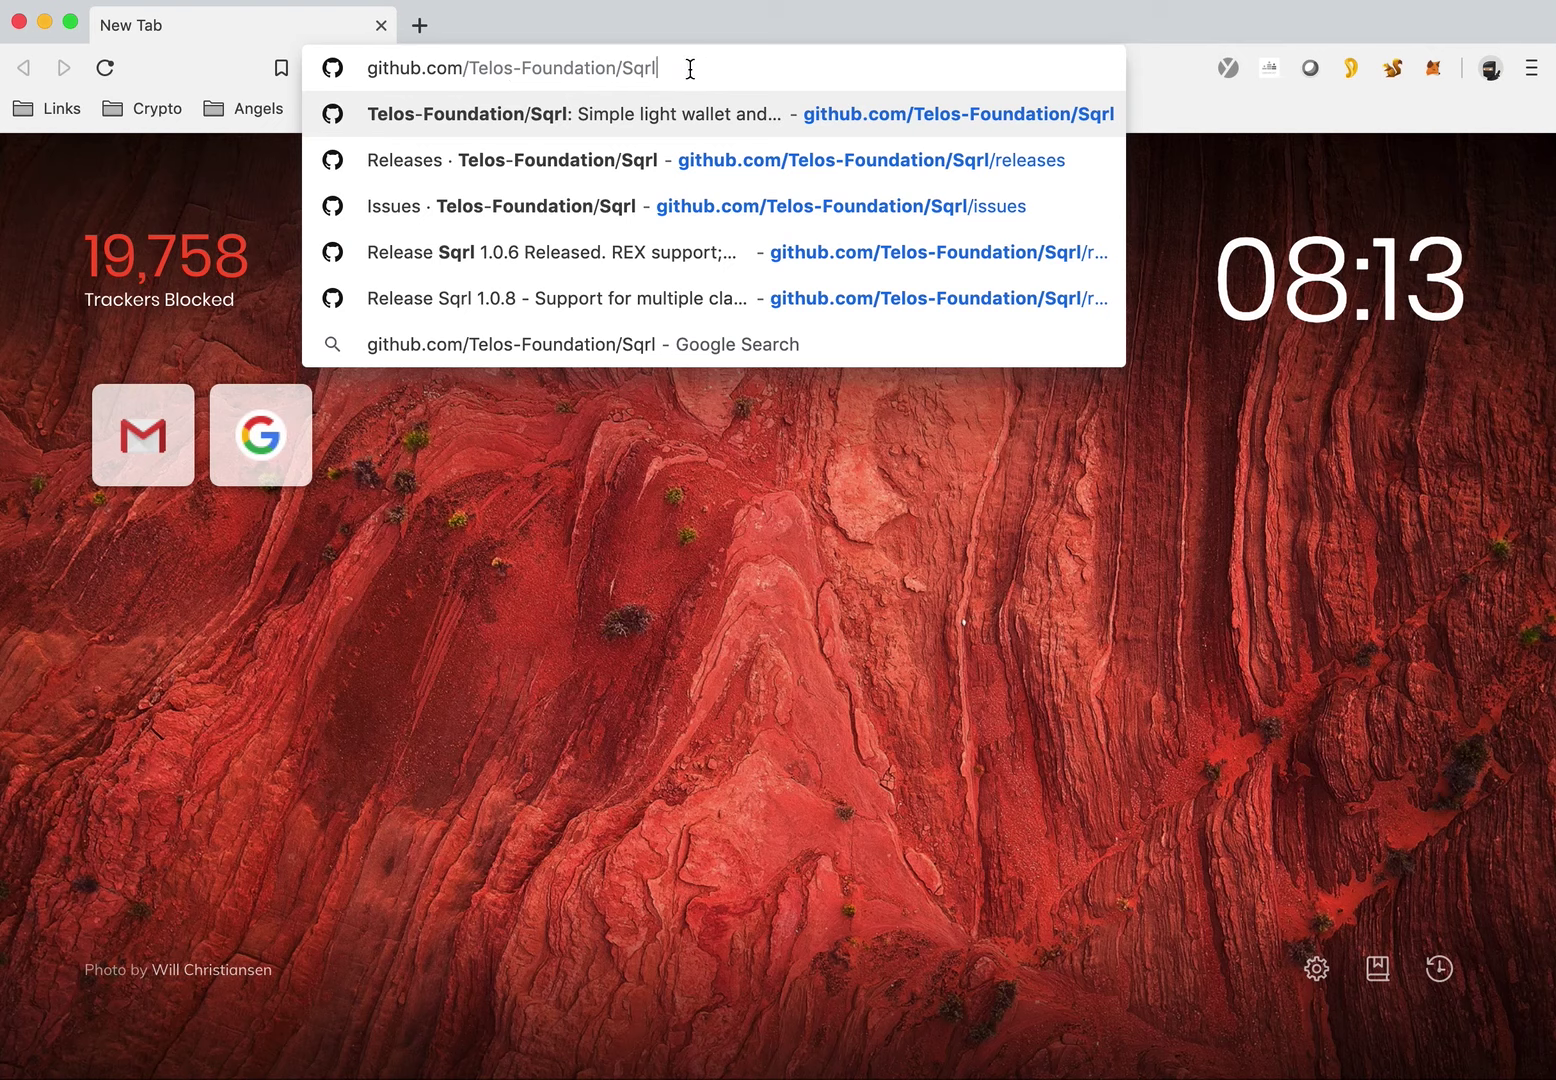
{"action": "key", "text": "Return"}
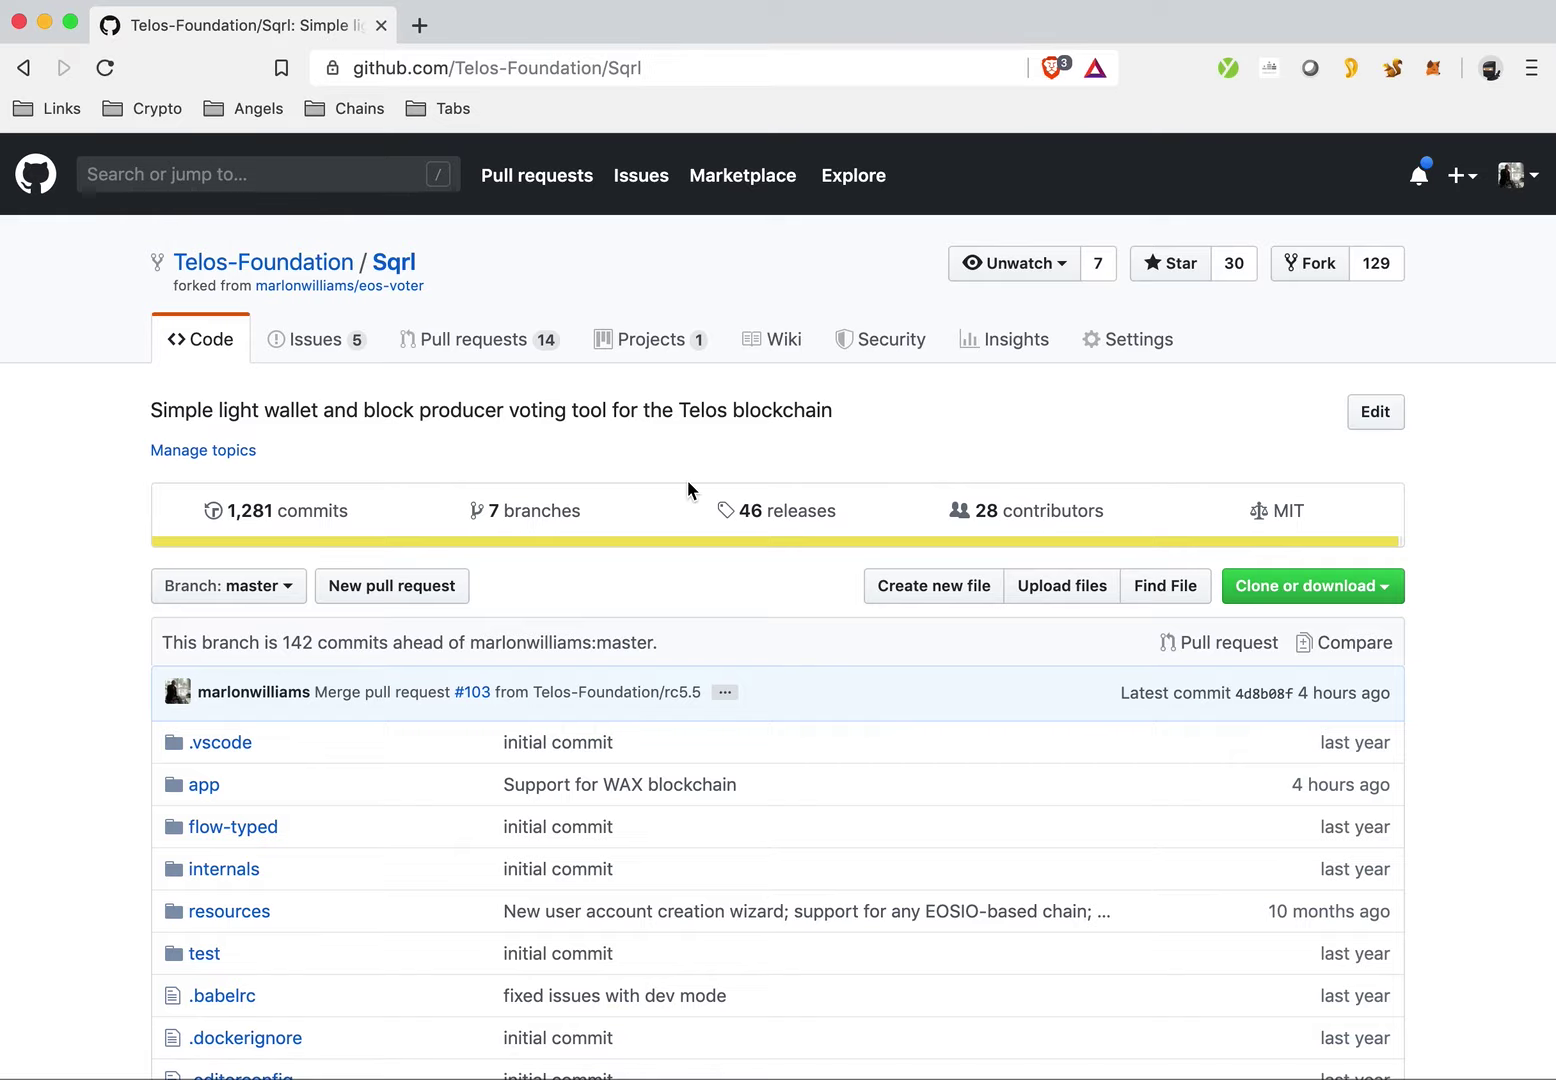
{"action": "left_click", "coordinate": [806, 515]}
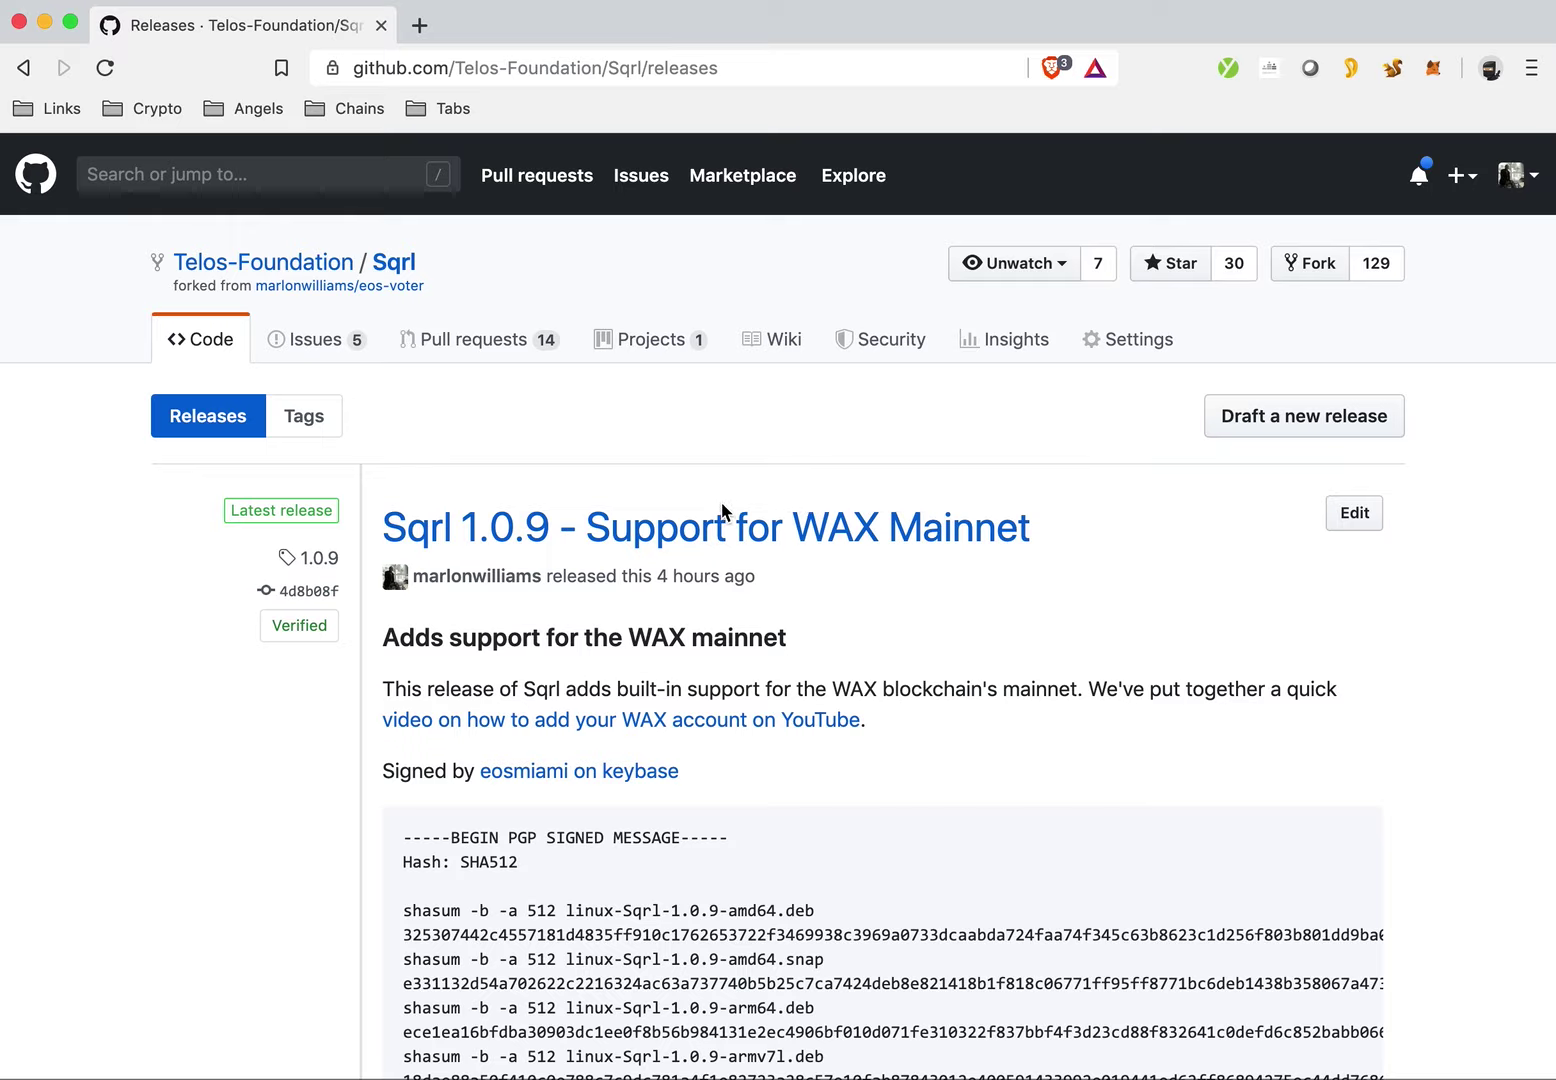
Step: Download mac-Sqrl-1.0.9.dmg from the assets of the Sqrl 1.0.9 release
{"action": "mouse_move", "coordinate": [524, 580]}
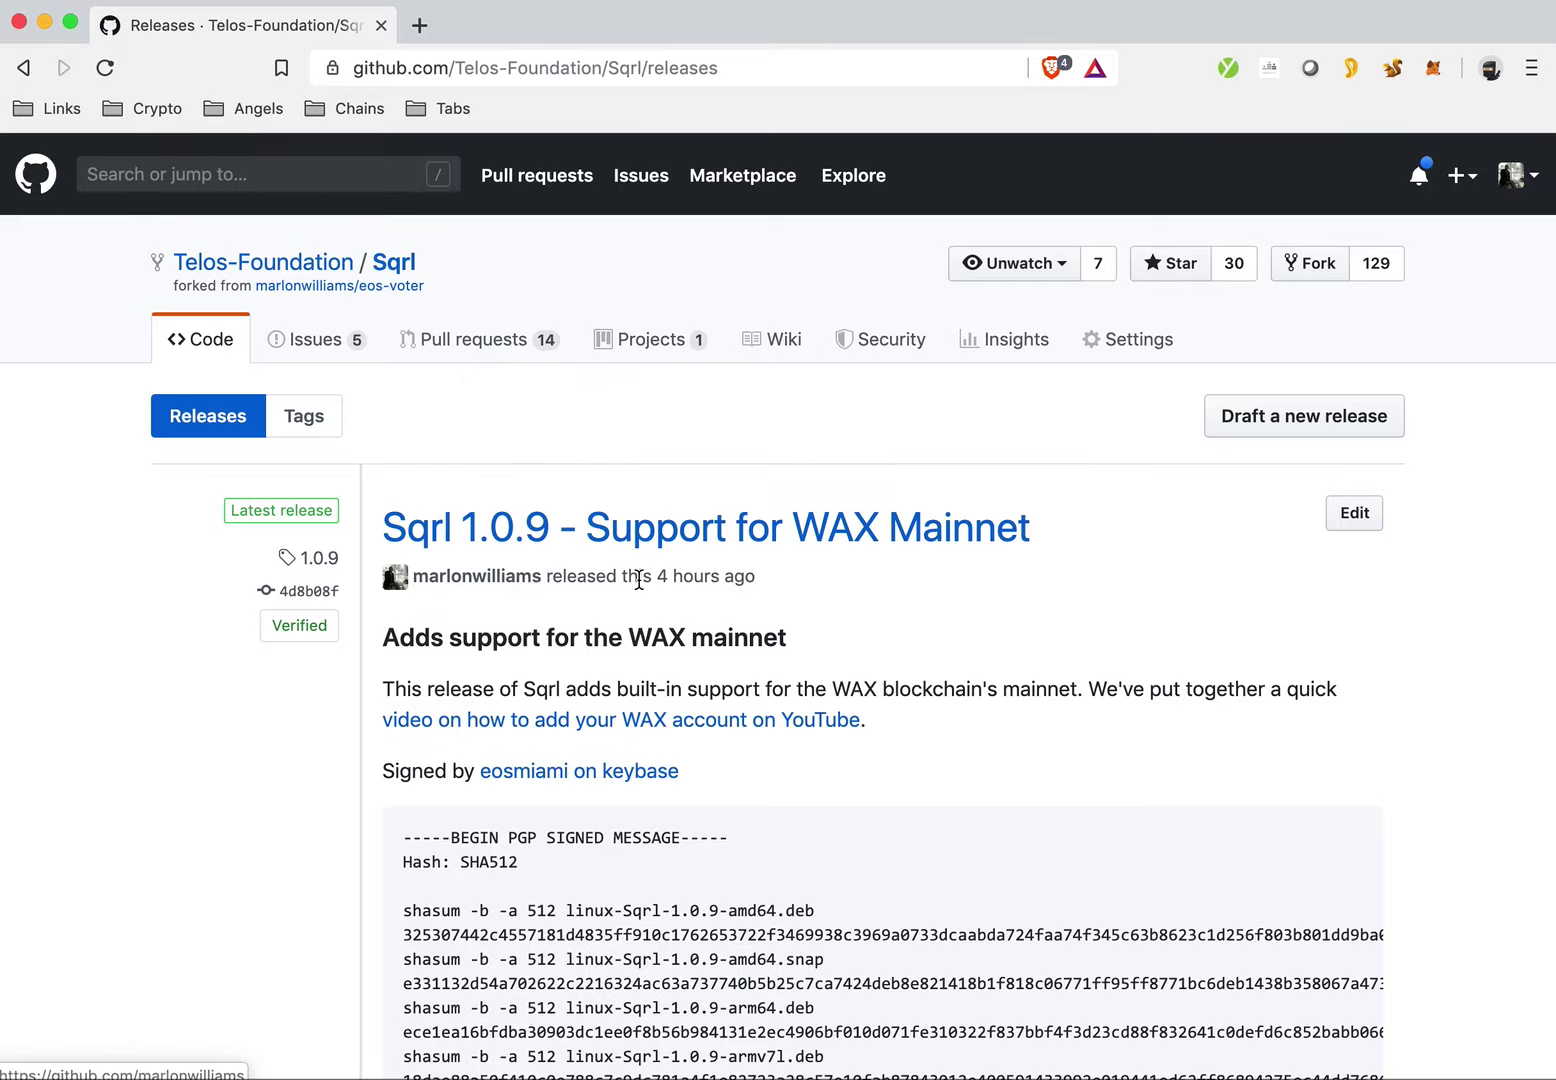
{"action": "mouse_move", "coordinate": [721, 581]}
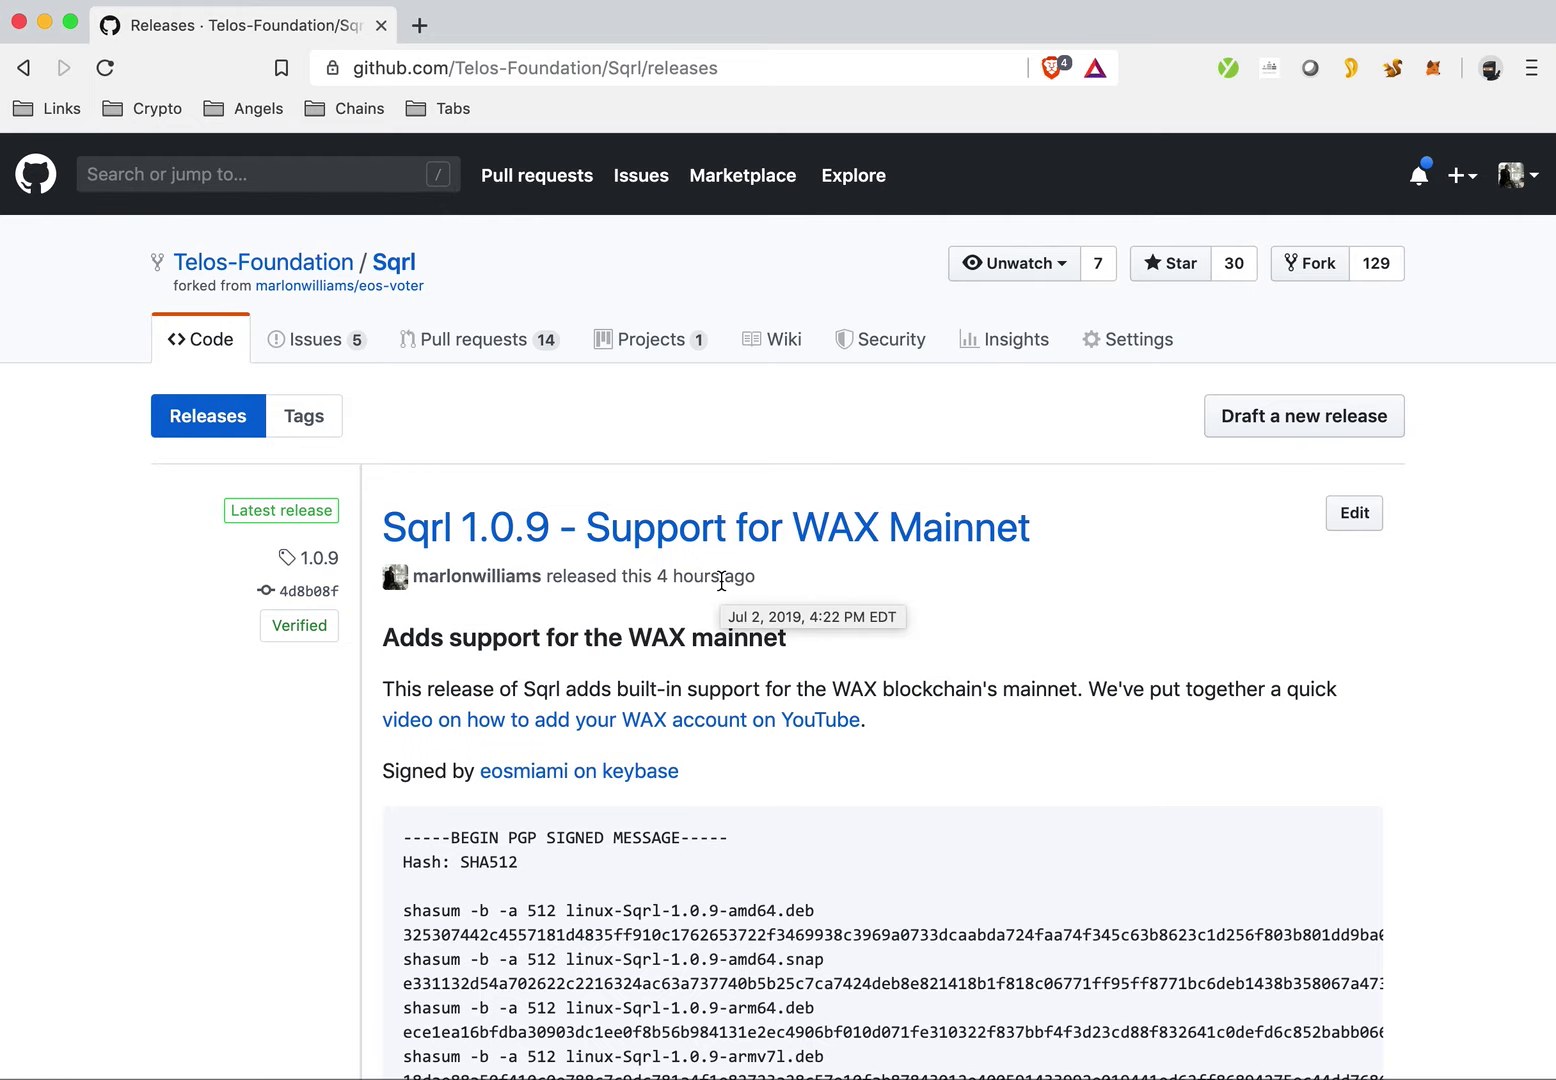
{"action": "scroll", "coordinate": [721, 581], "scroll_direction": "down", "scroll_amount": 10}
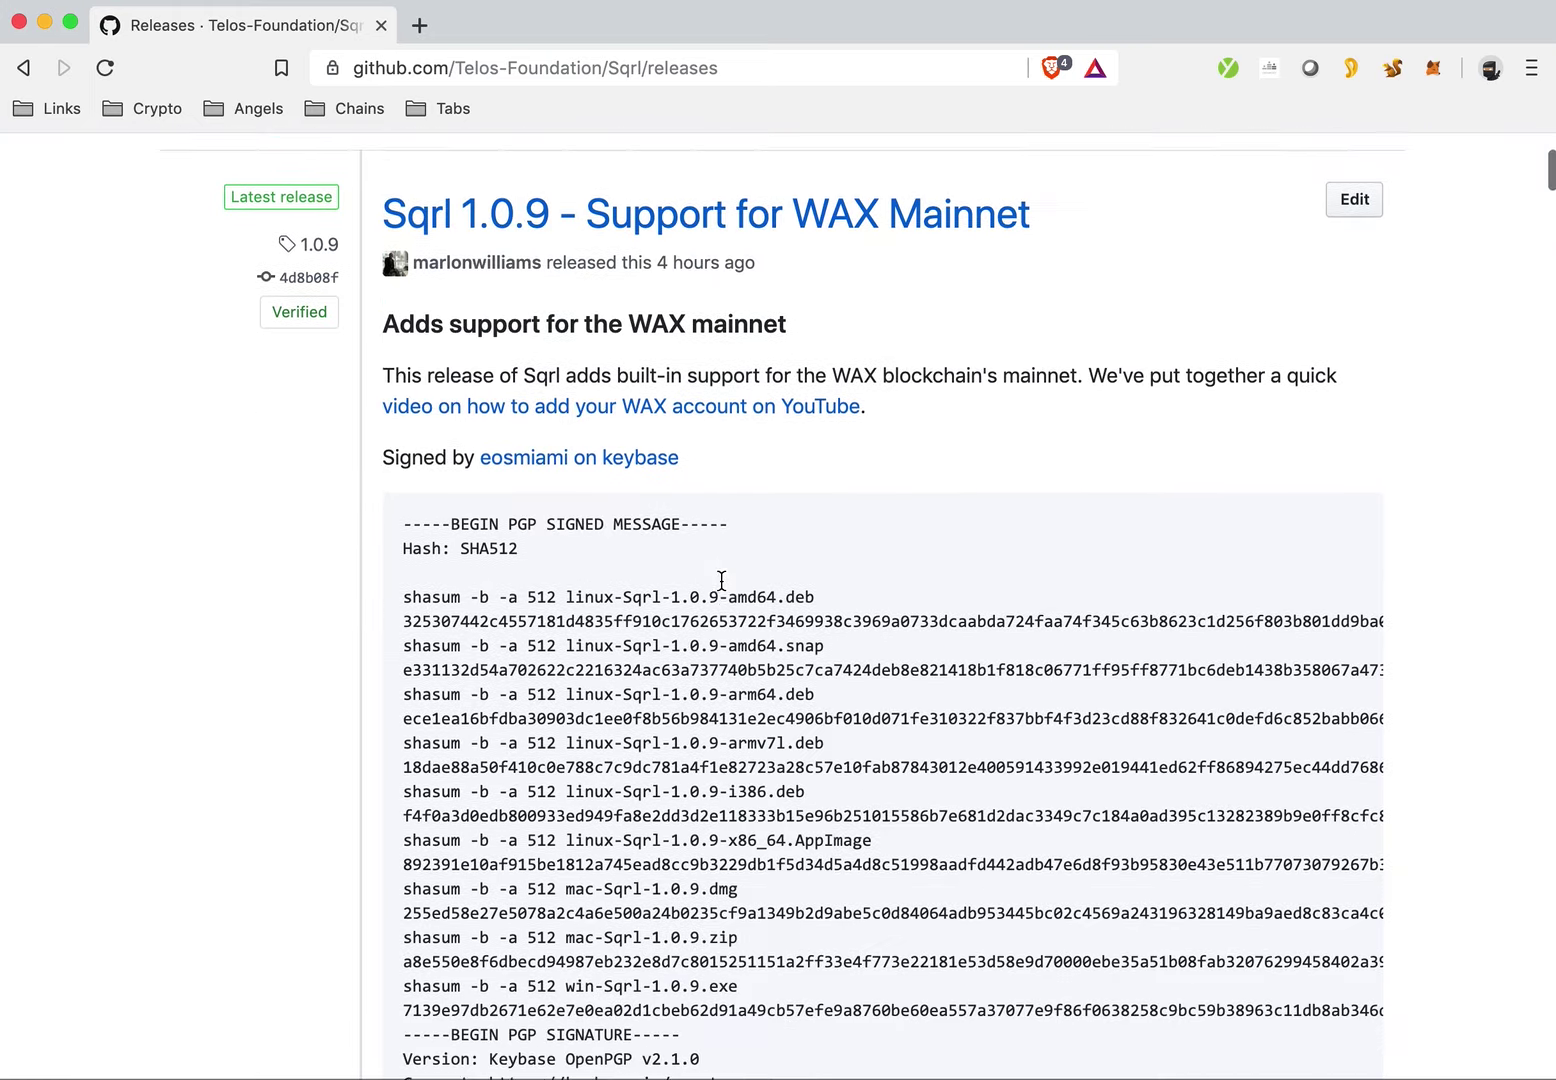
{"action": "scroll", "coordinate": [721, 580], "scroll_direction": "down", "scroll_amount": 2}
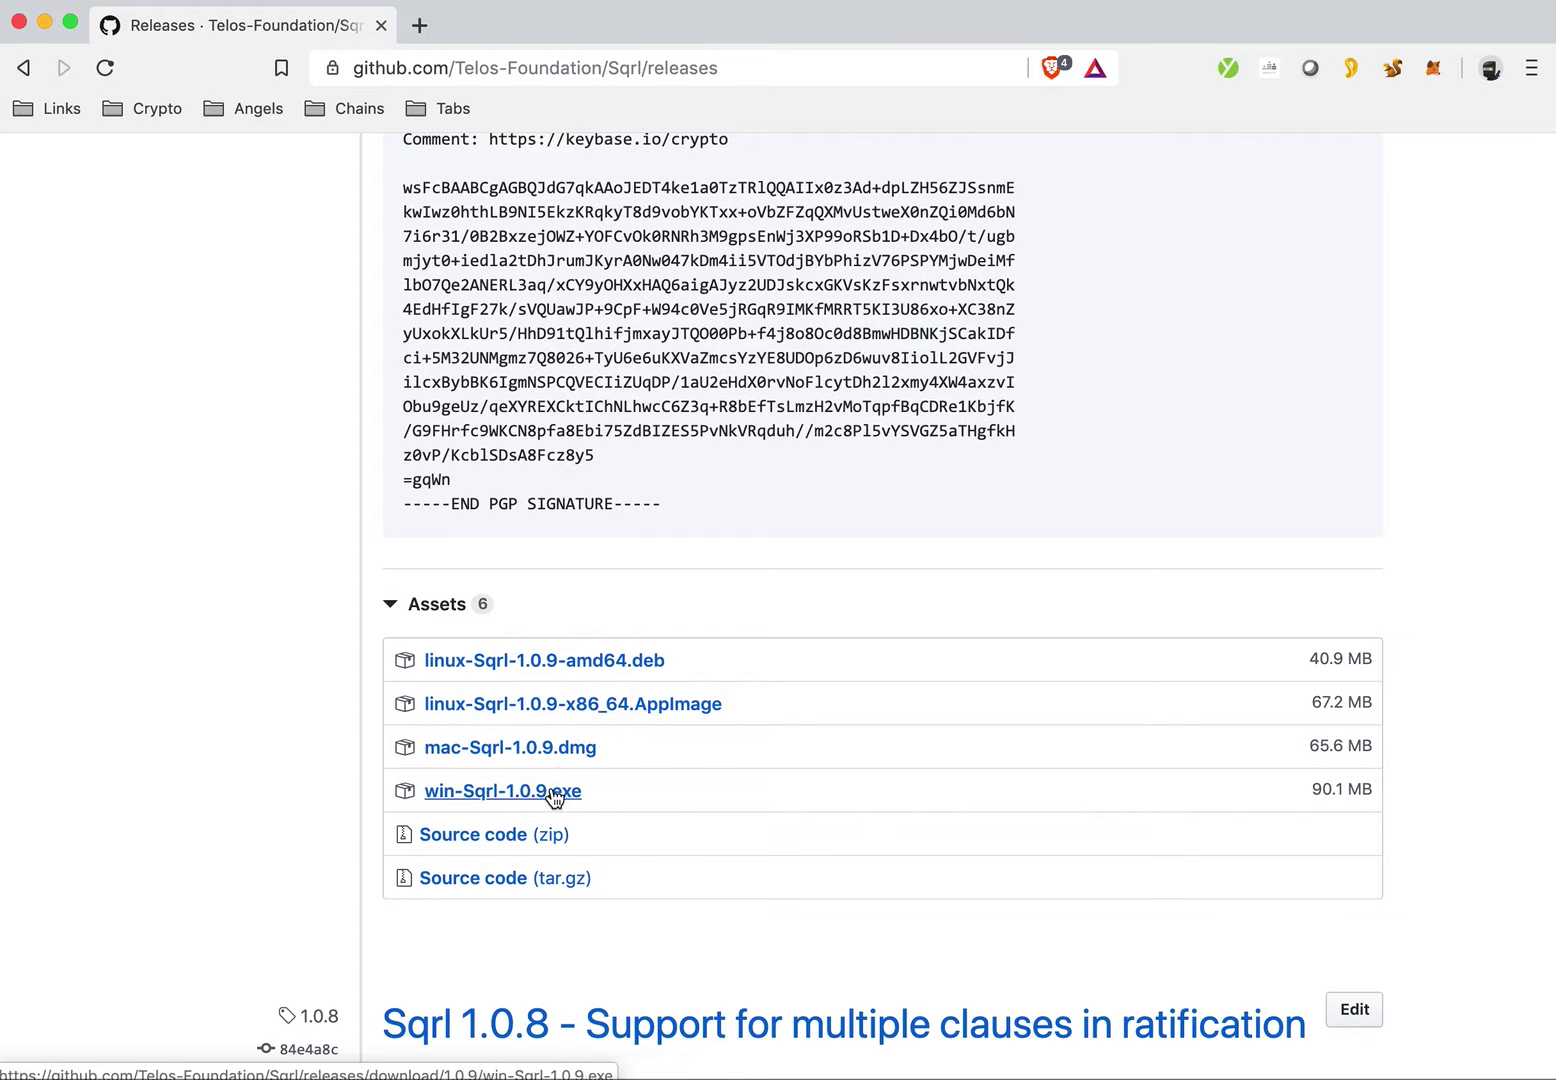
{"action": "left_click", "coordinate": [512, 752]}
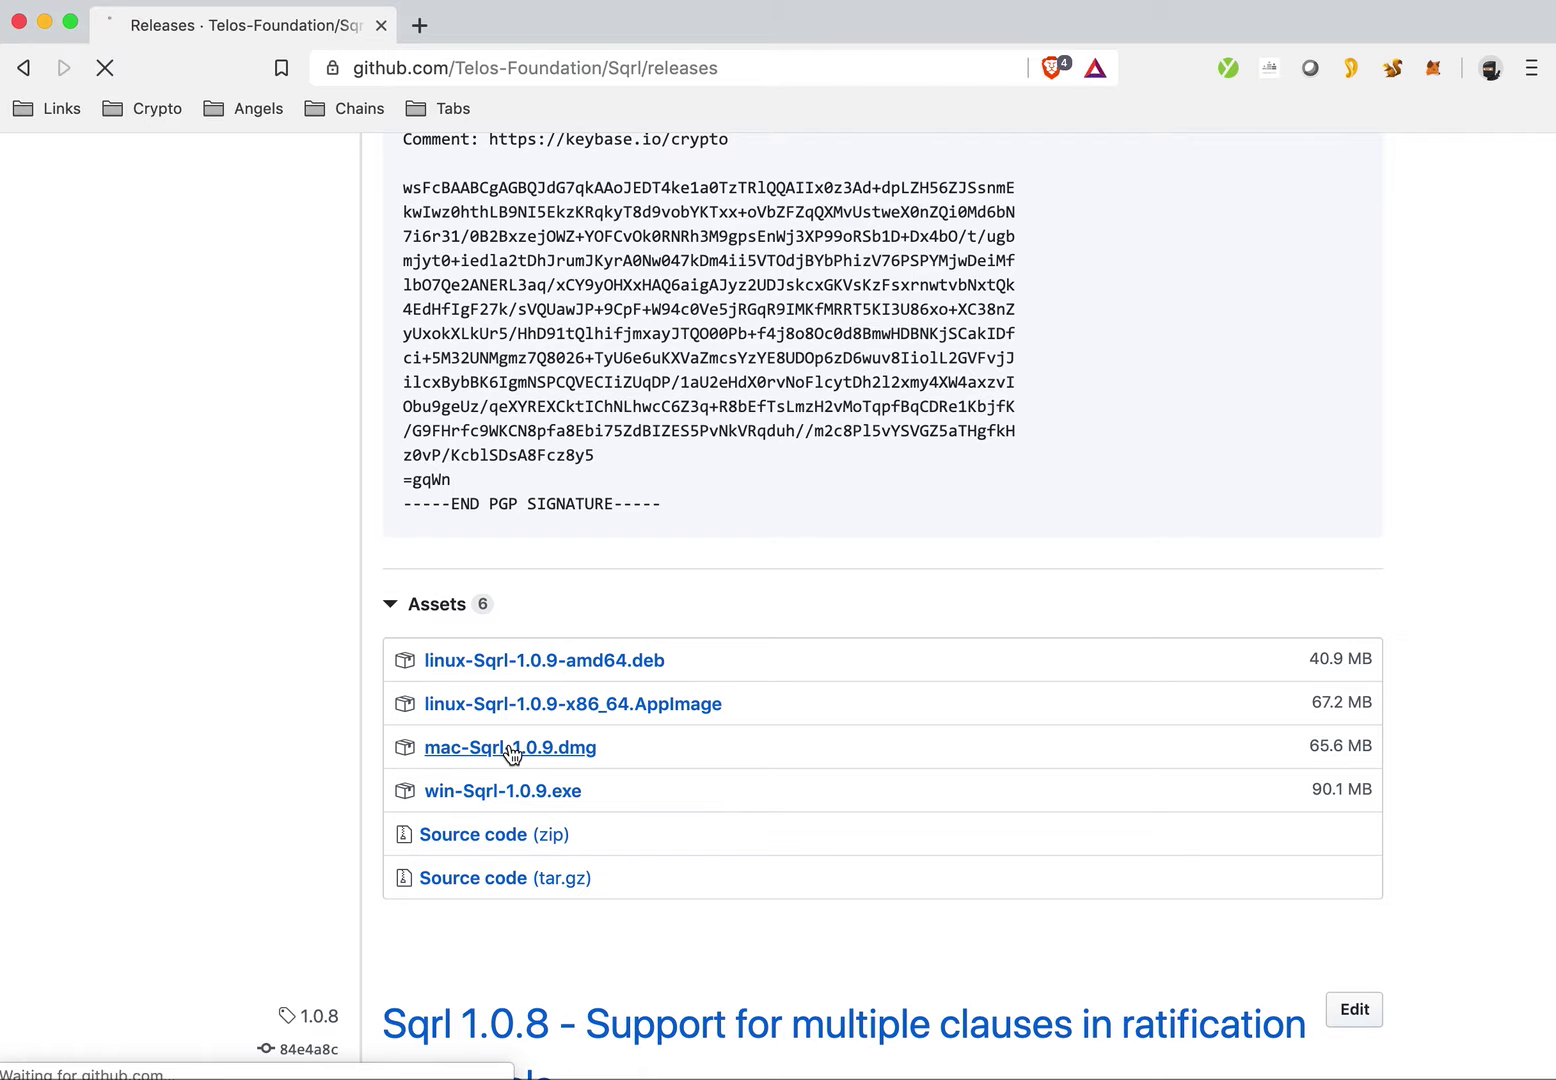
{"action": "left_click", "coordinate": [1240, 634]}
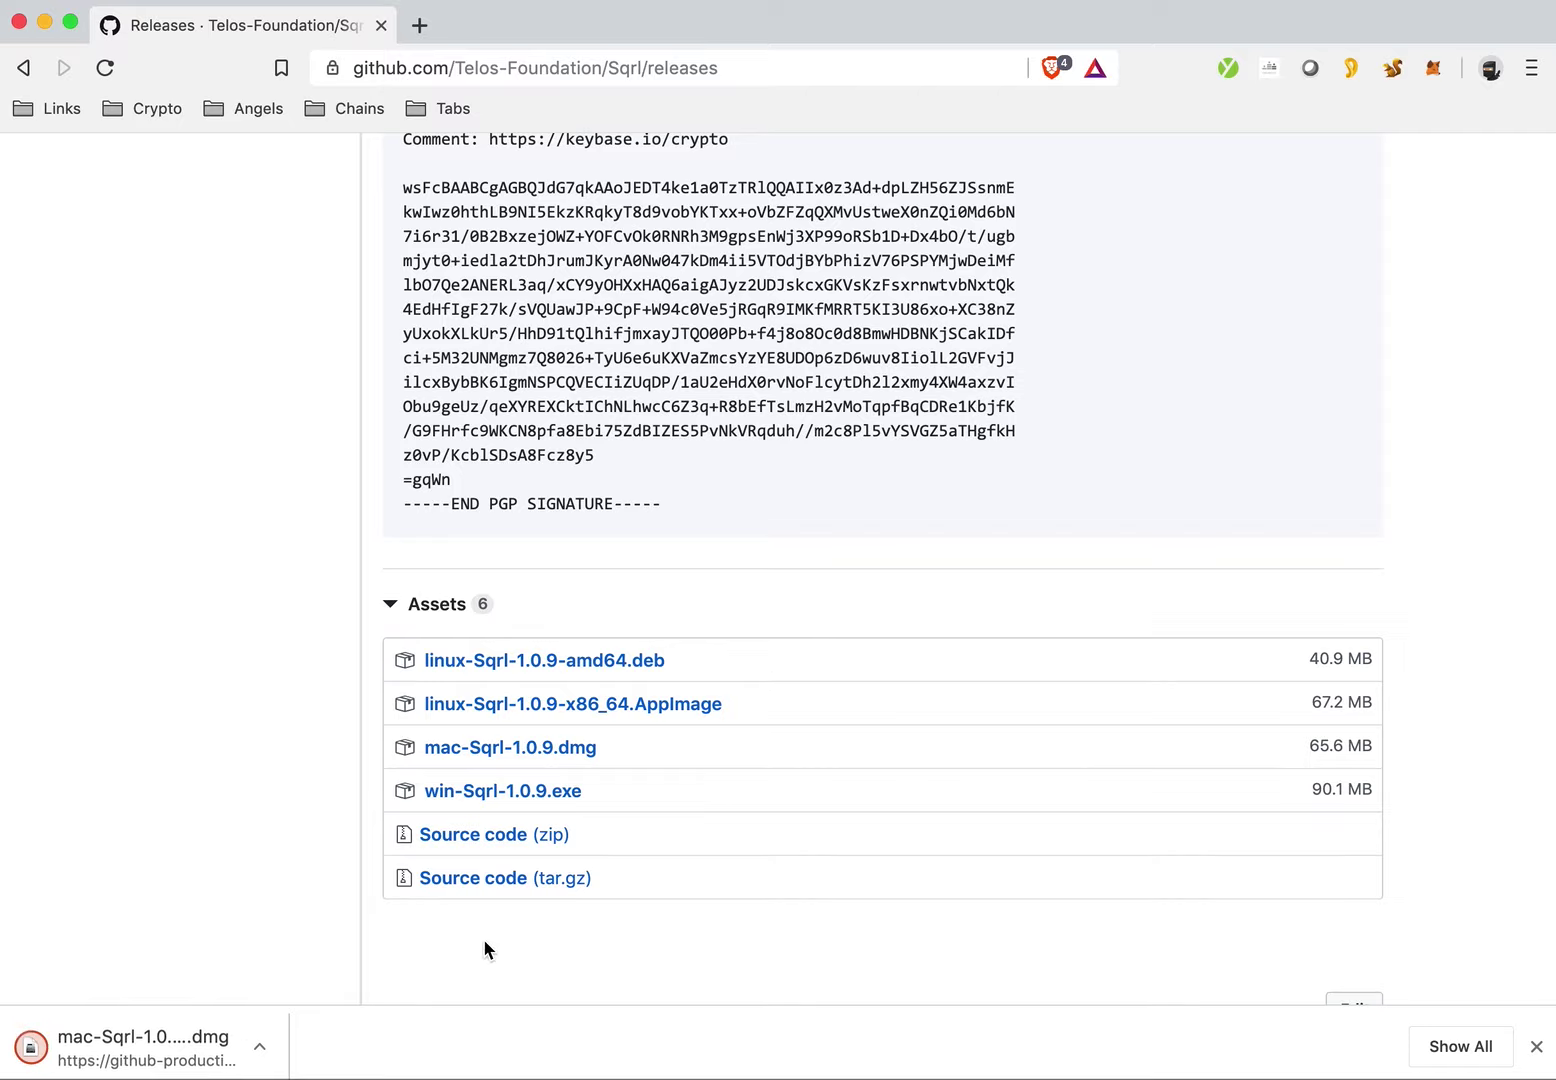
Step: Open the downloaded disk image, copy Sqrl into the Applications folder and close the installer window
{"action": "left_click", "coordinate": [185, 1052]}
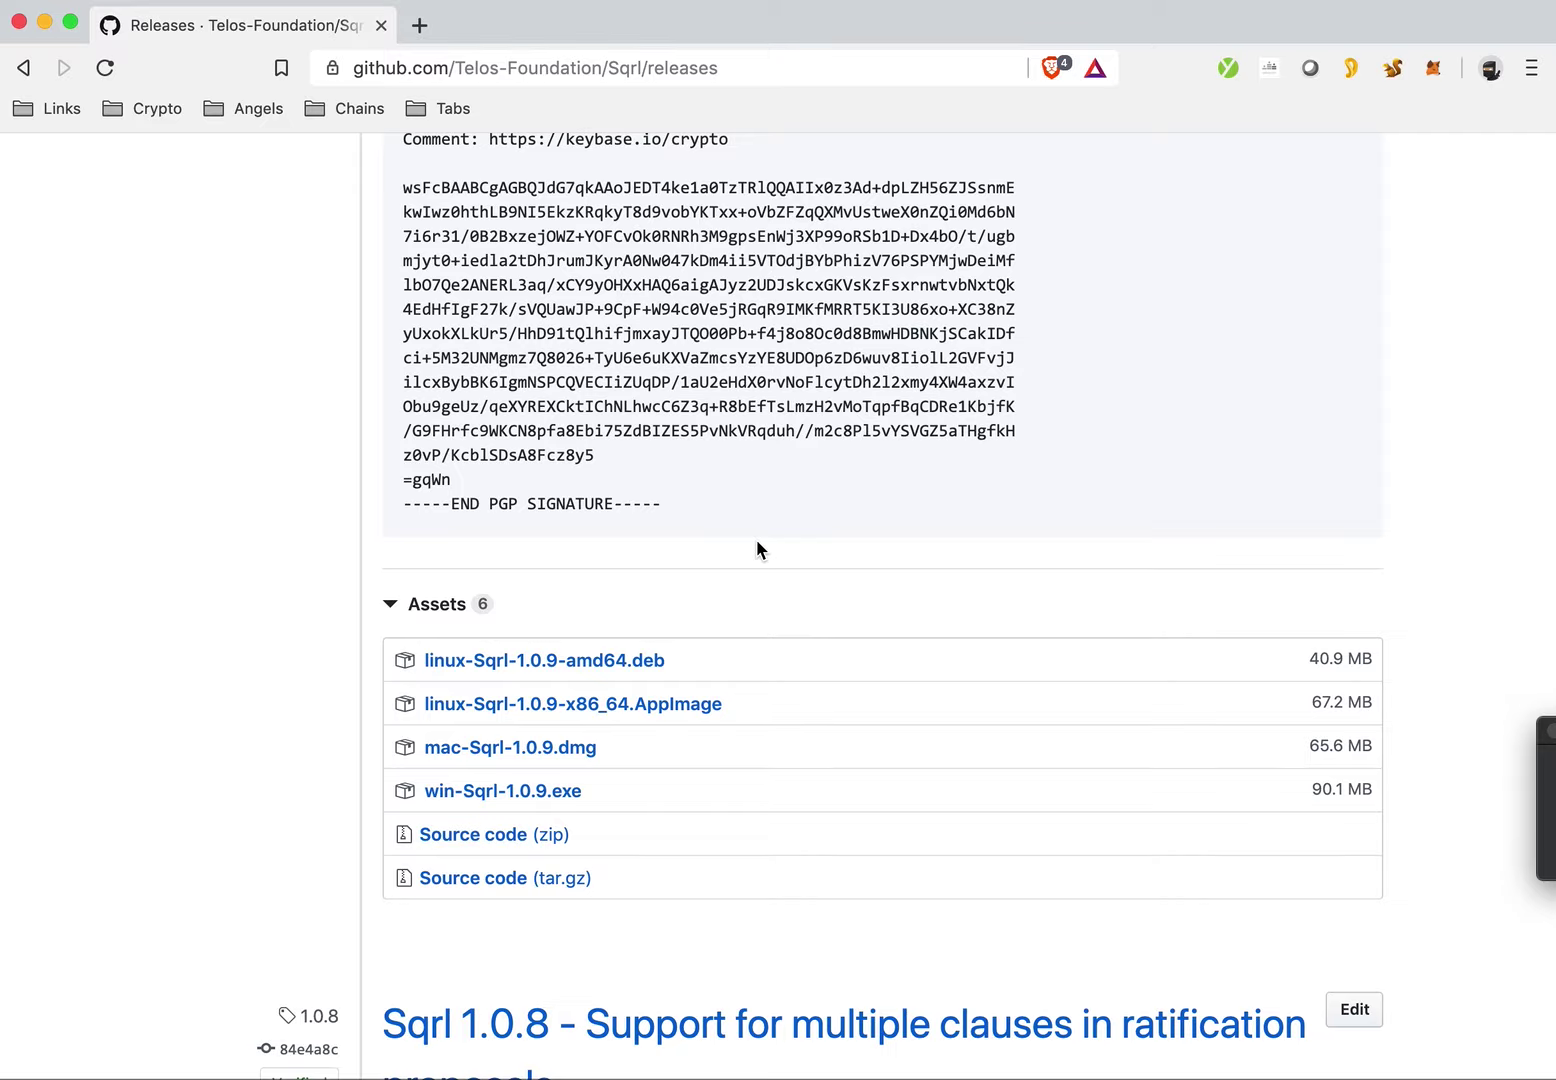
{"action": "left_click_drag", "start_coordinate": [655, 340], "coordinate": [1010, 332]}
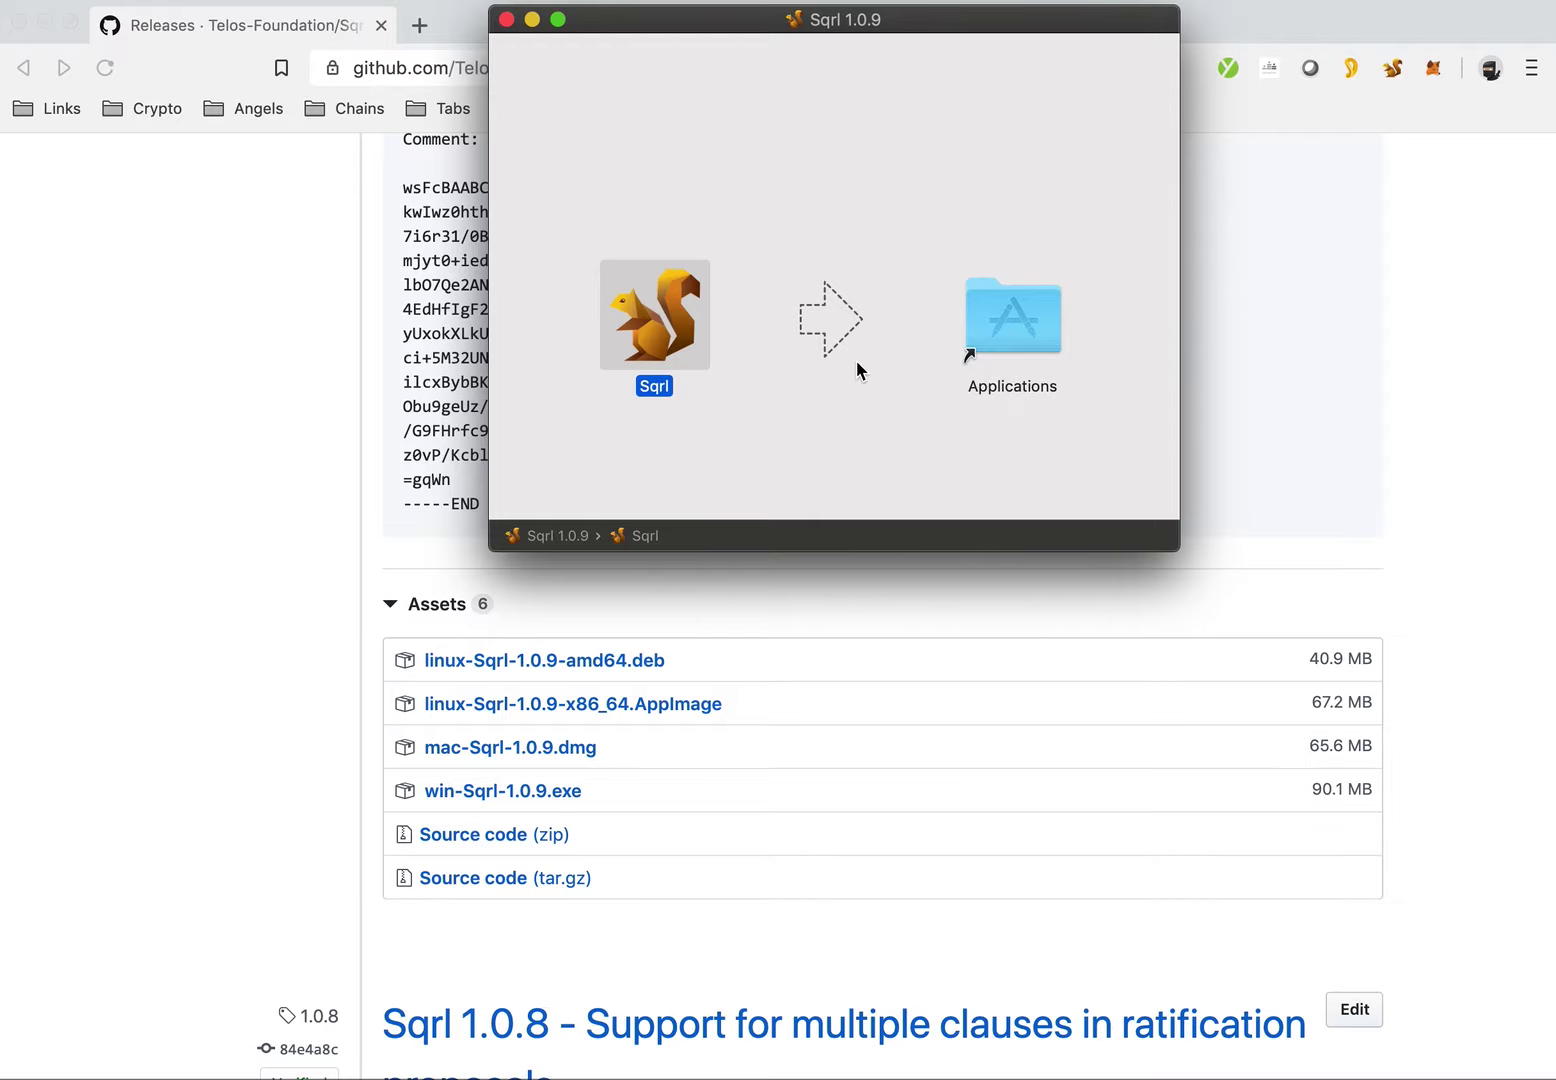
{"action": "left_click", "coordinate": [506, 20]}
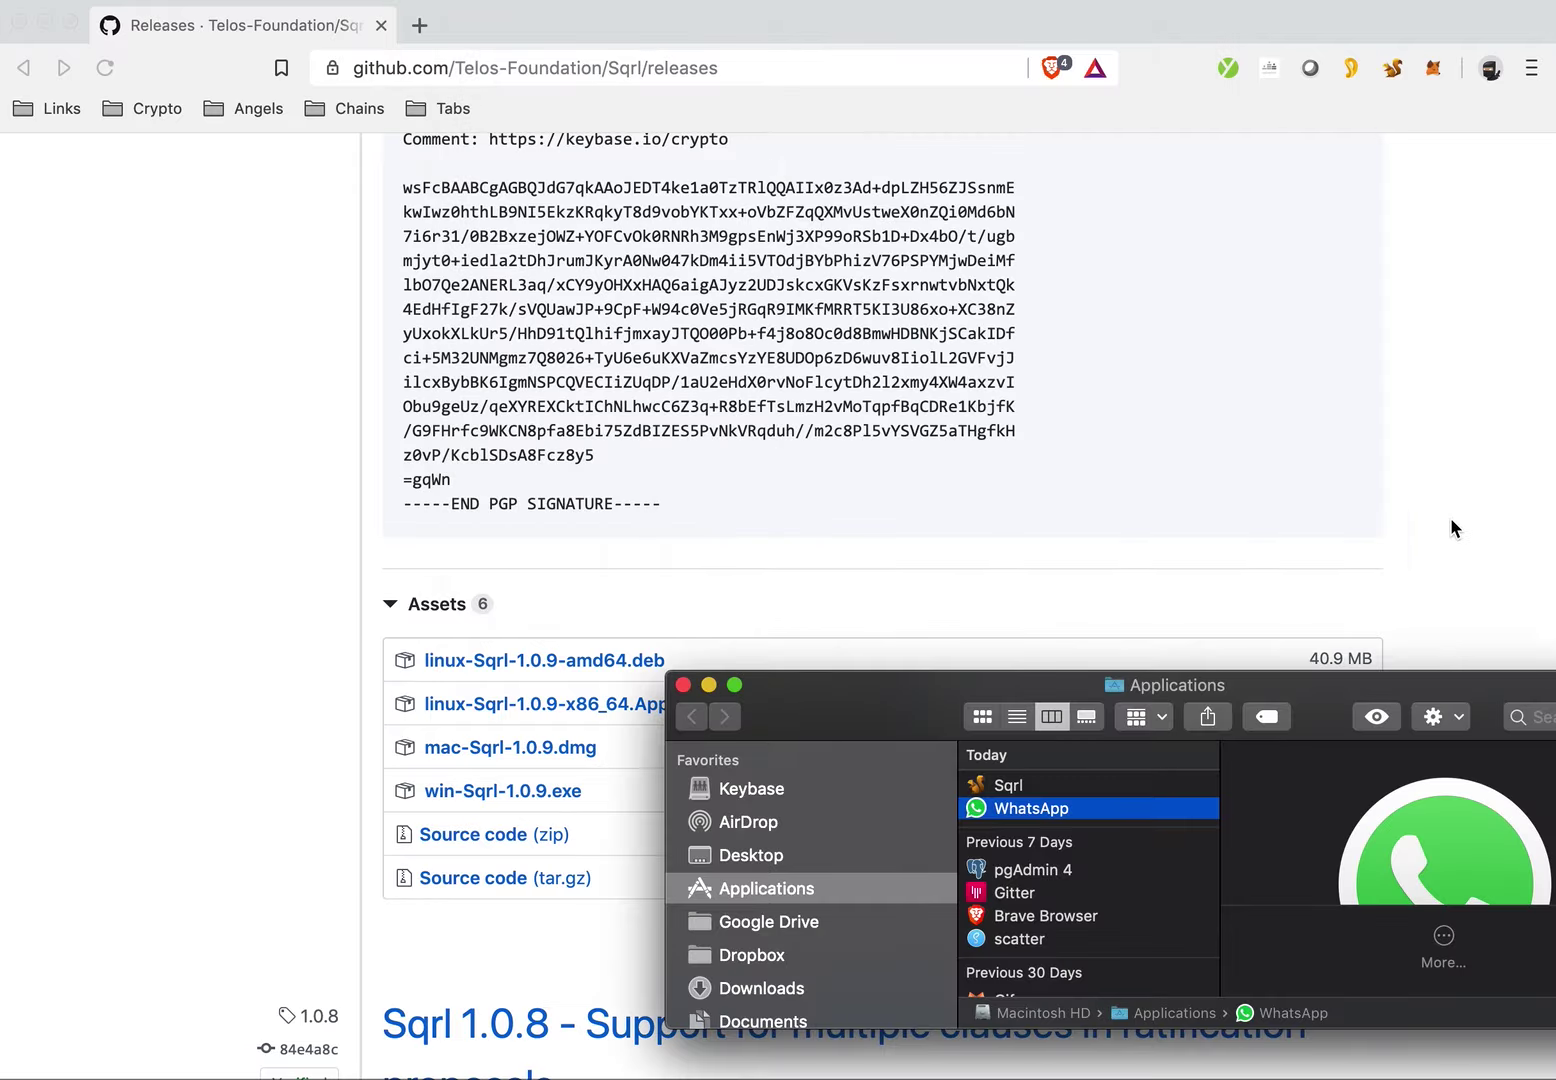
Step: Launch Sqrl from the Applications folder and allow it to open despite its unidentified developer
{"action": "left_click", "coordinate": [1070, 785]}
{"action": "right_click", "coordinate": [1072, 785]}
{"action": "left_click", "coordinate": [1132, 664]}
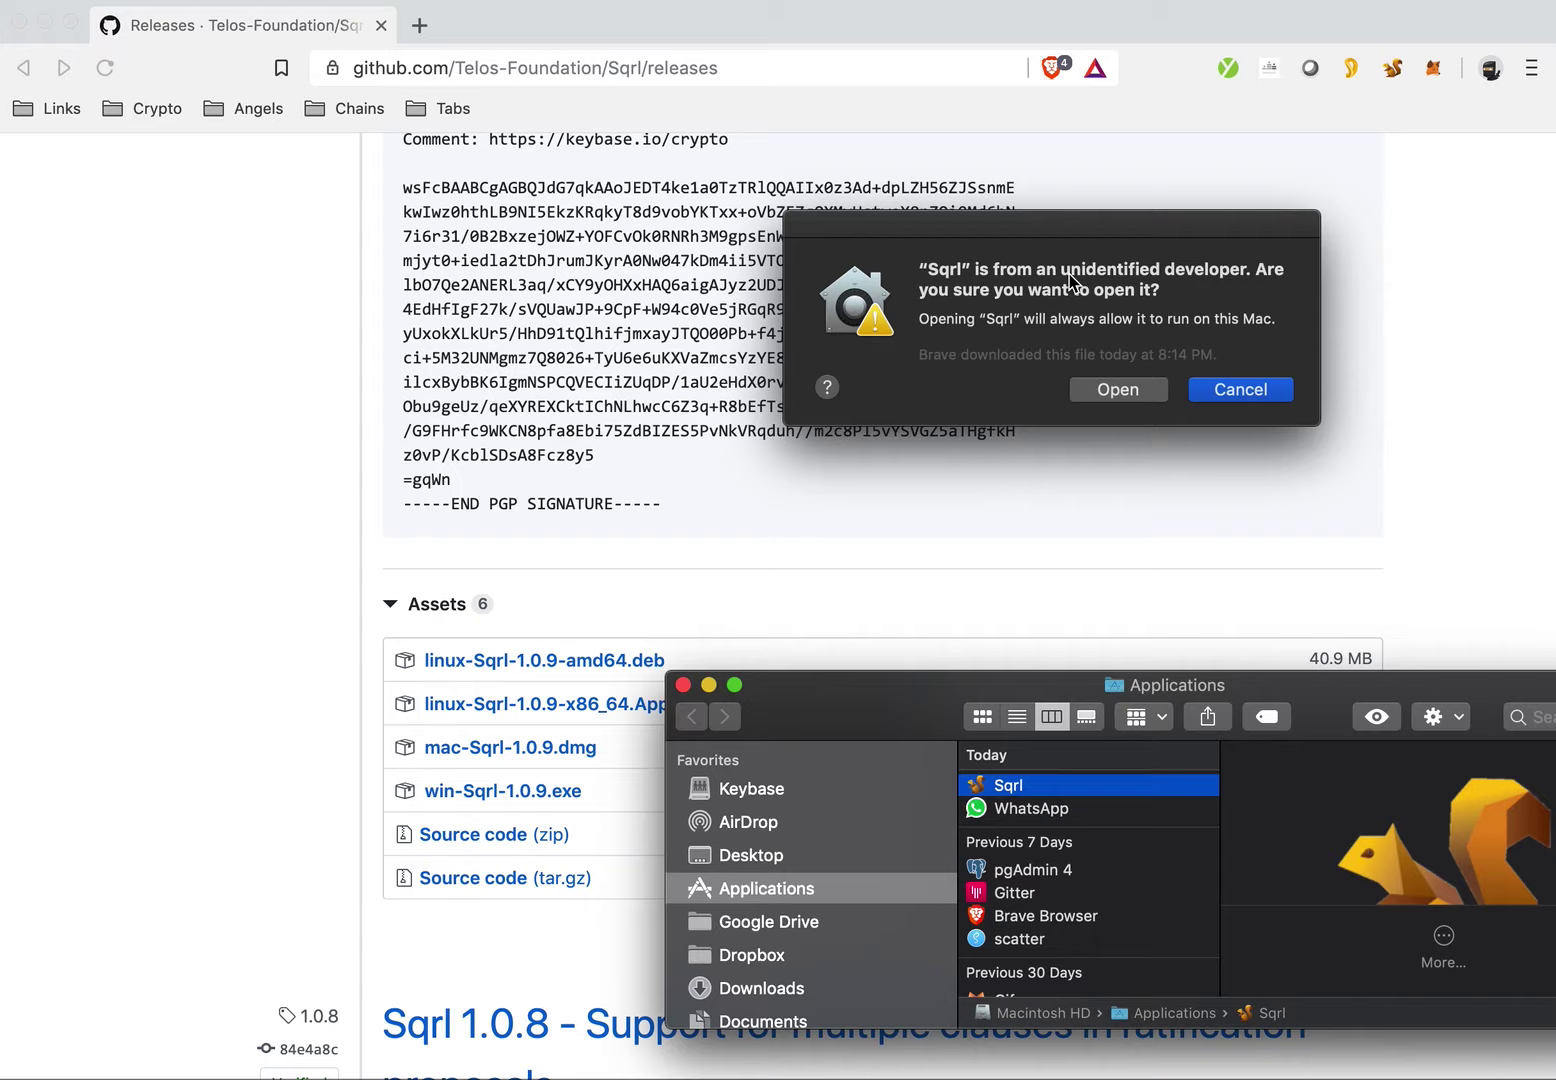
{"action": "left_click", "coordinate": [1117, 391]}
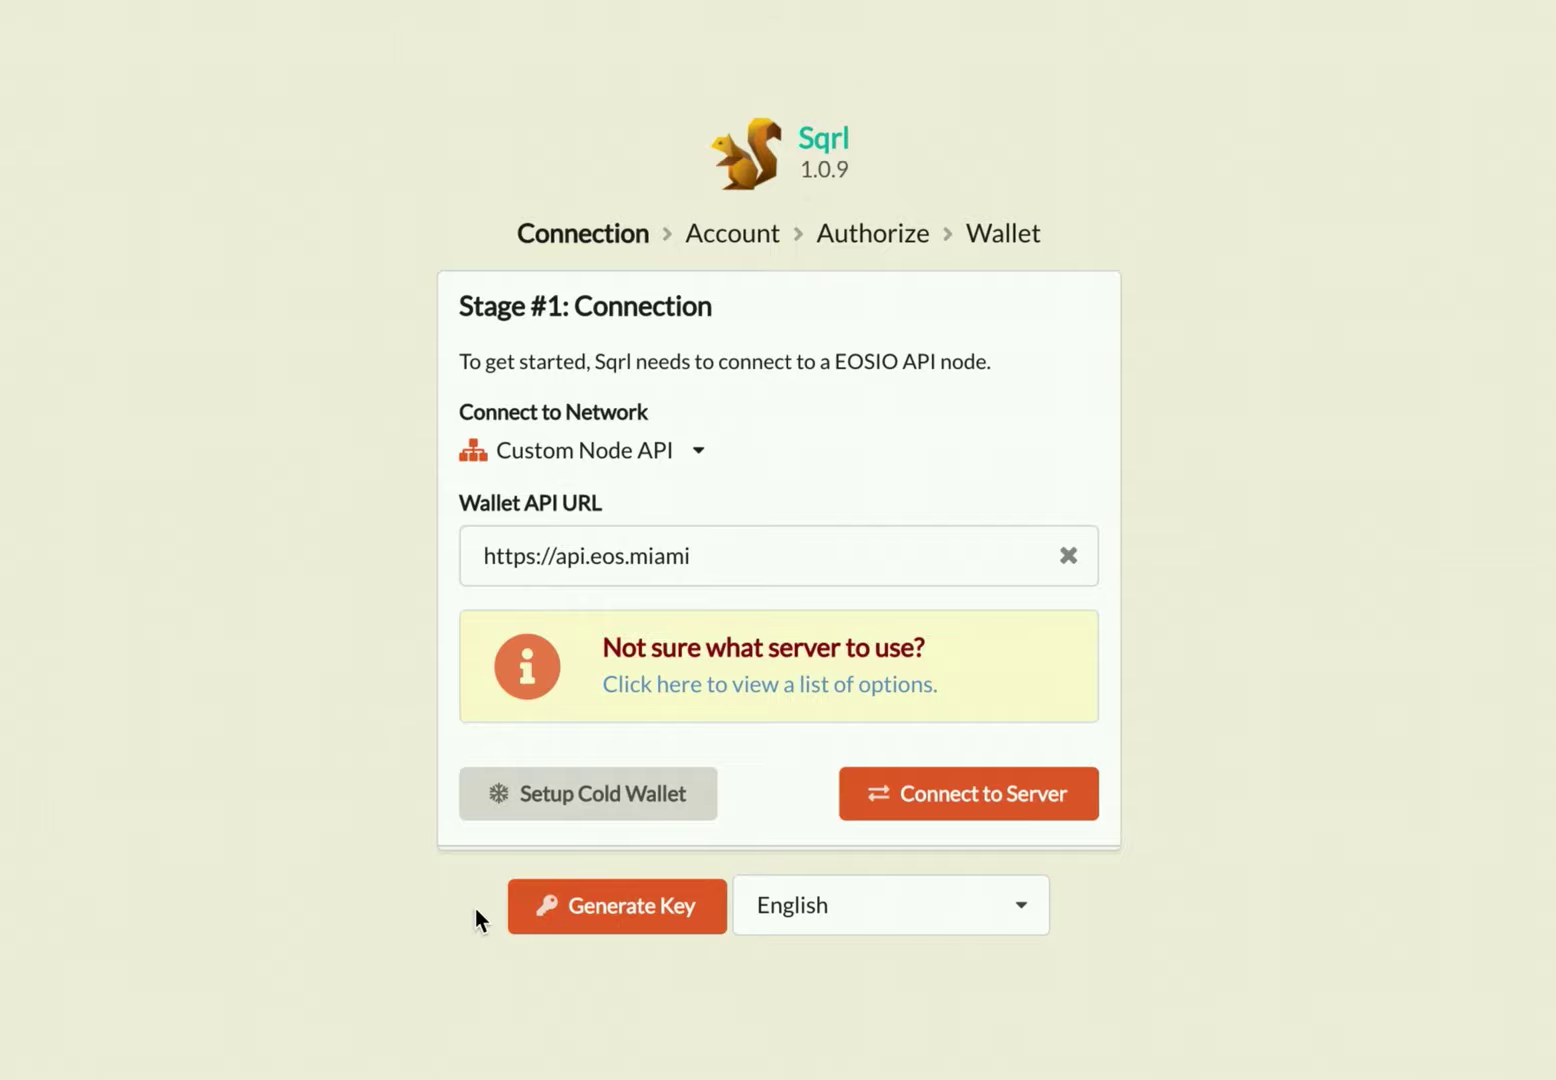
Step: Generate a key pair and copy its public key and private key to the clipboard
{"action": "left_click", "coordinate": [614, 912]}
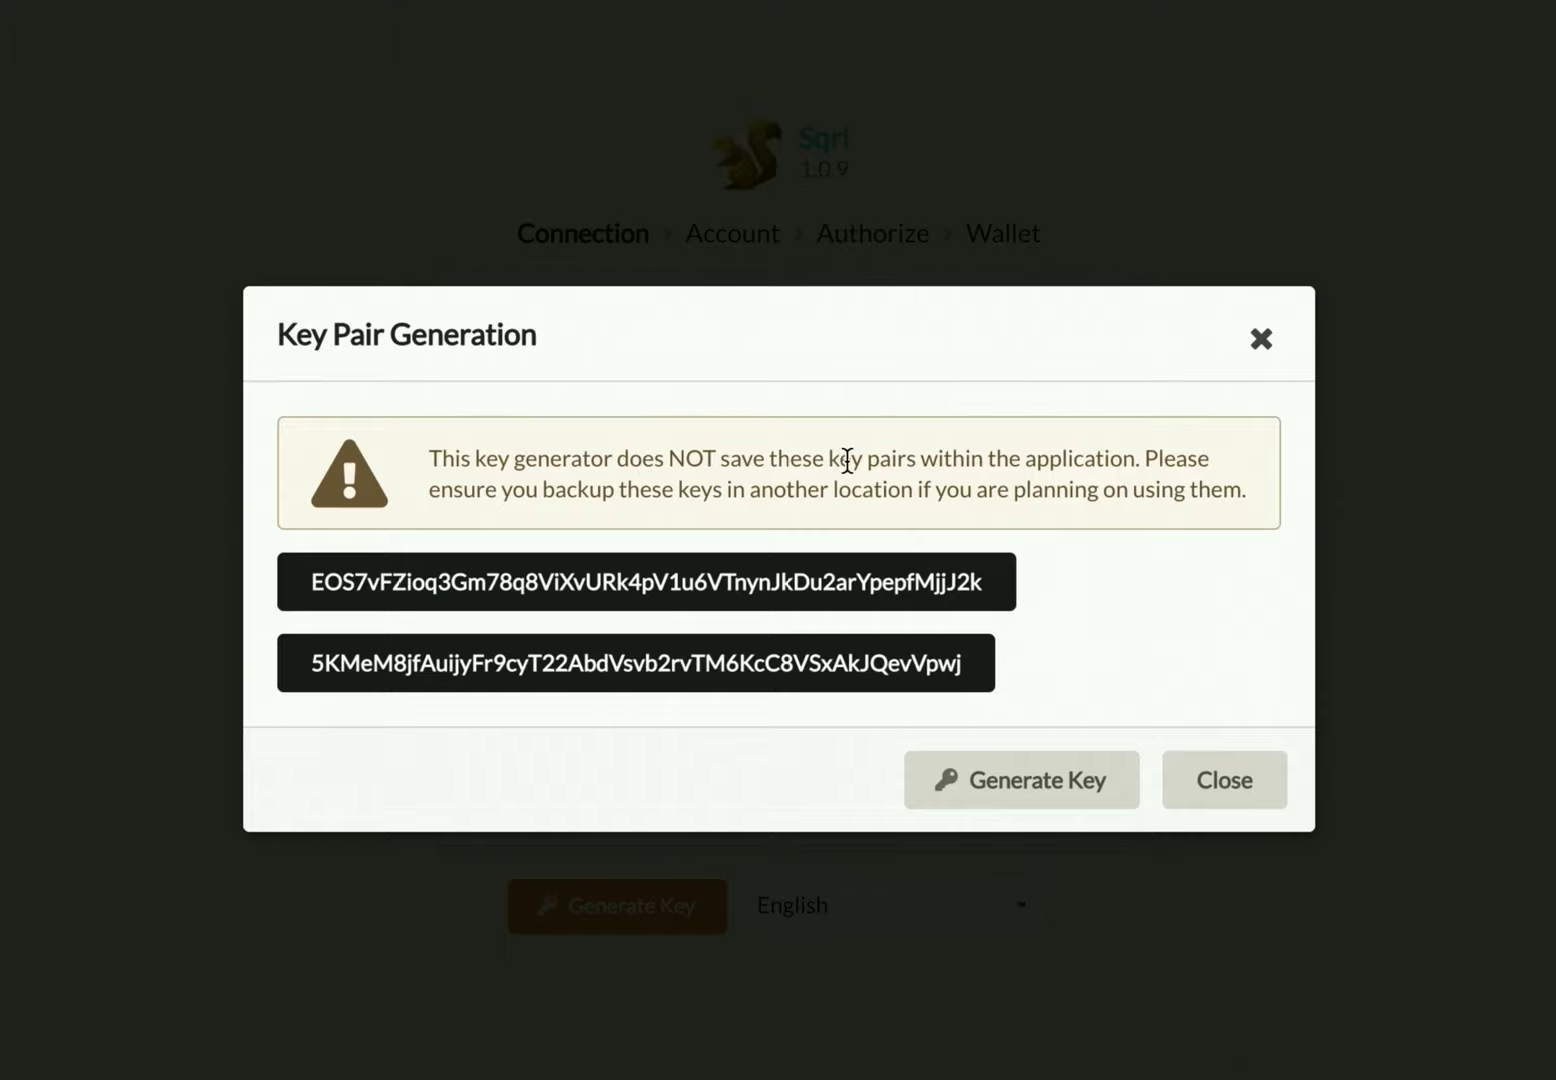
{"action": "left_click", "coordinate": [573, 583]}
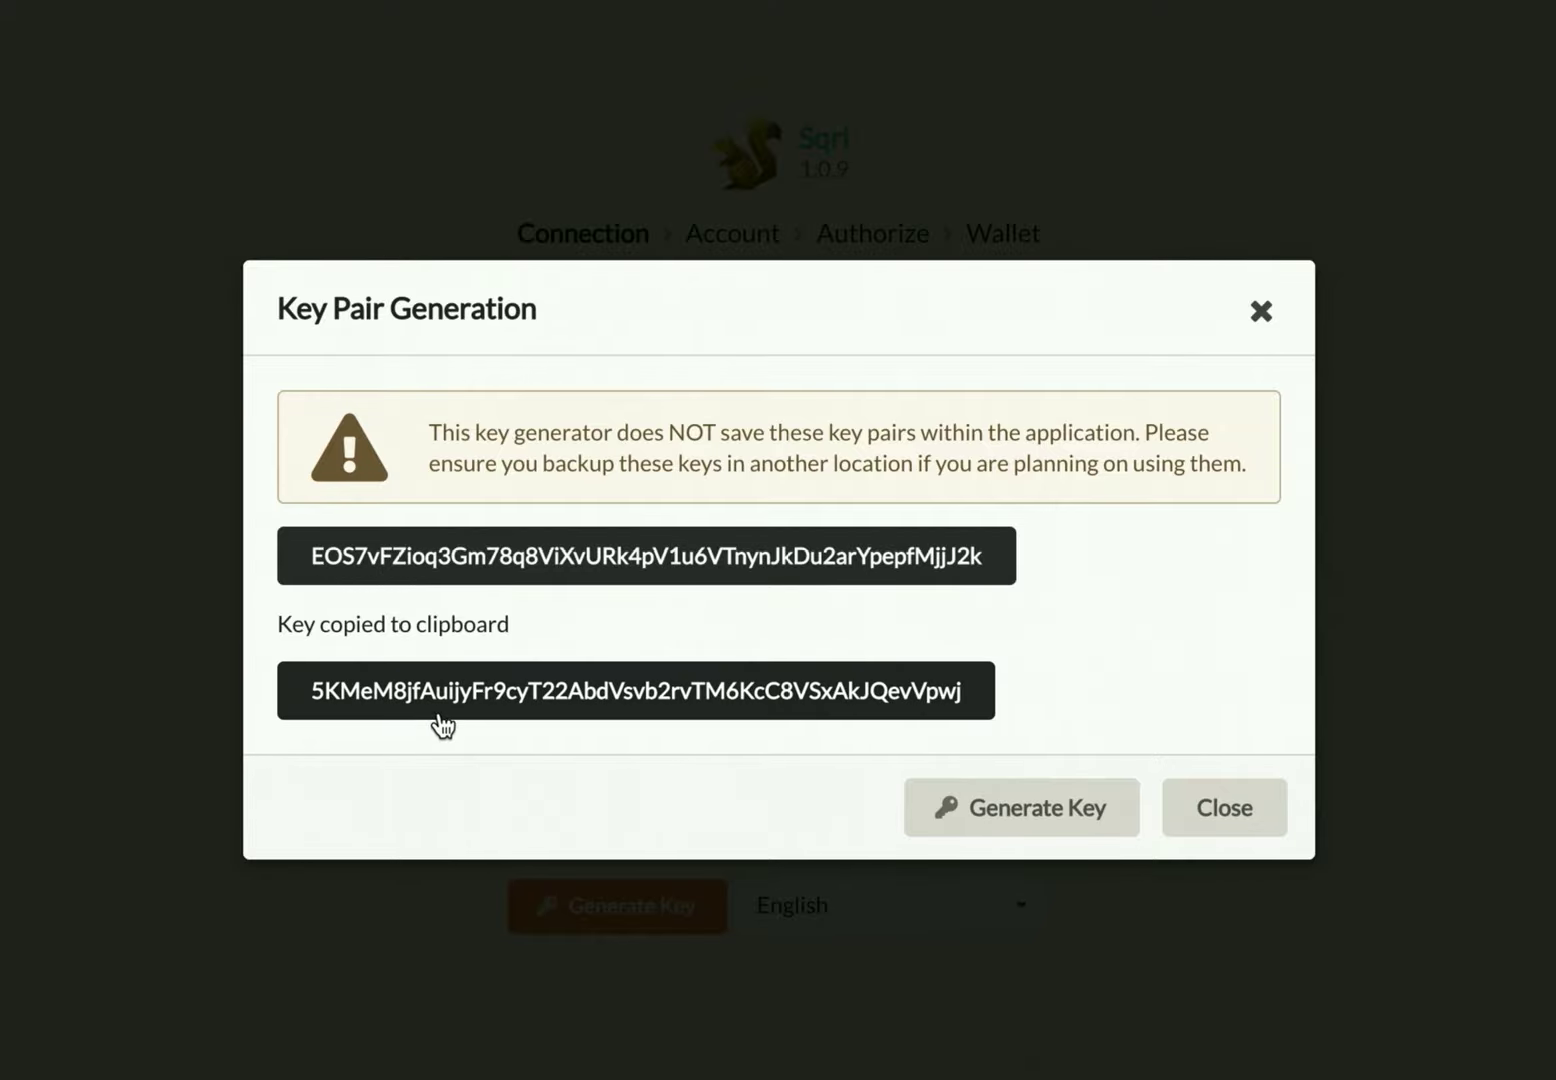
{"action": "left_click", "coordinate": [483, 703]}
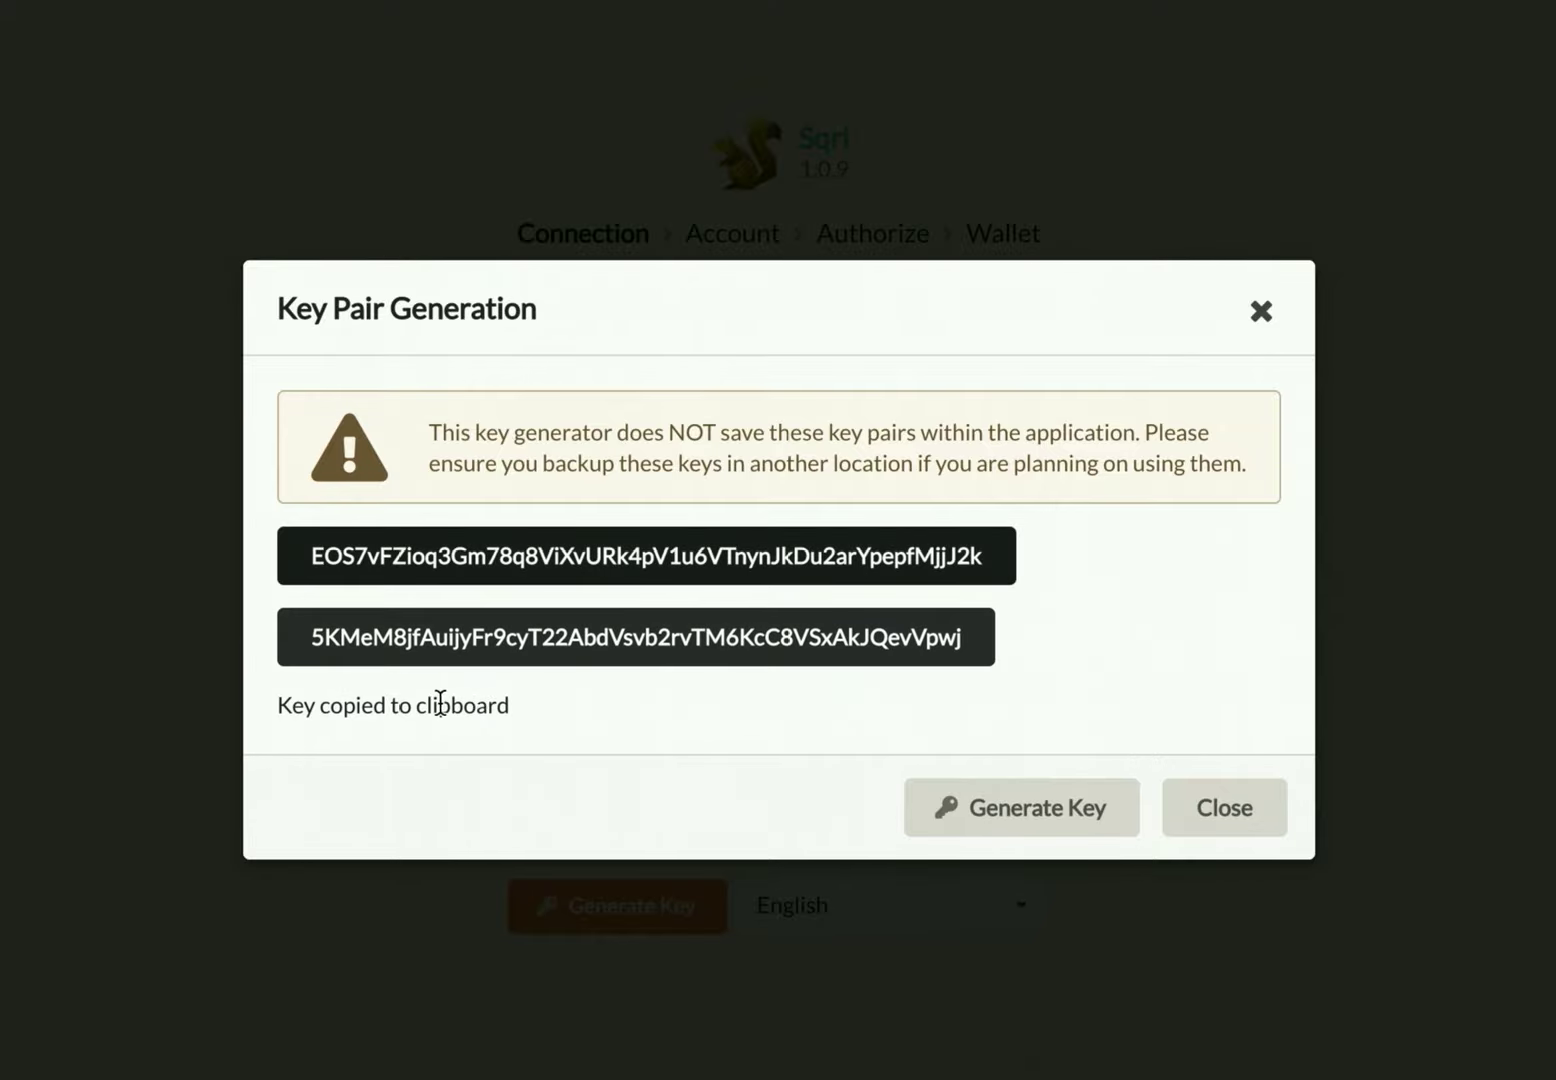
{"action": "left_click", "coordinate": [486, 566]}
{"action": "left_click", "coordinate": [477, 683]}
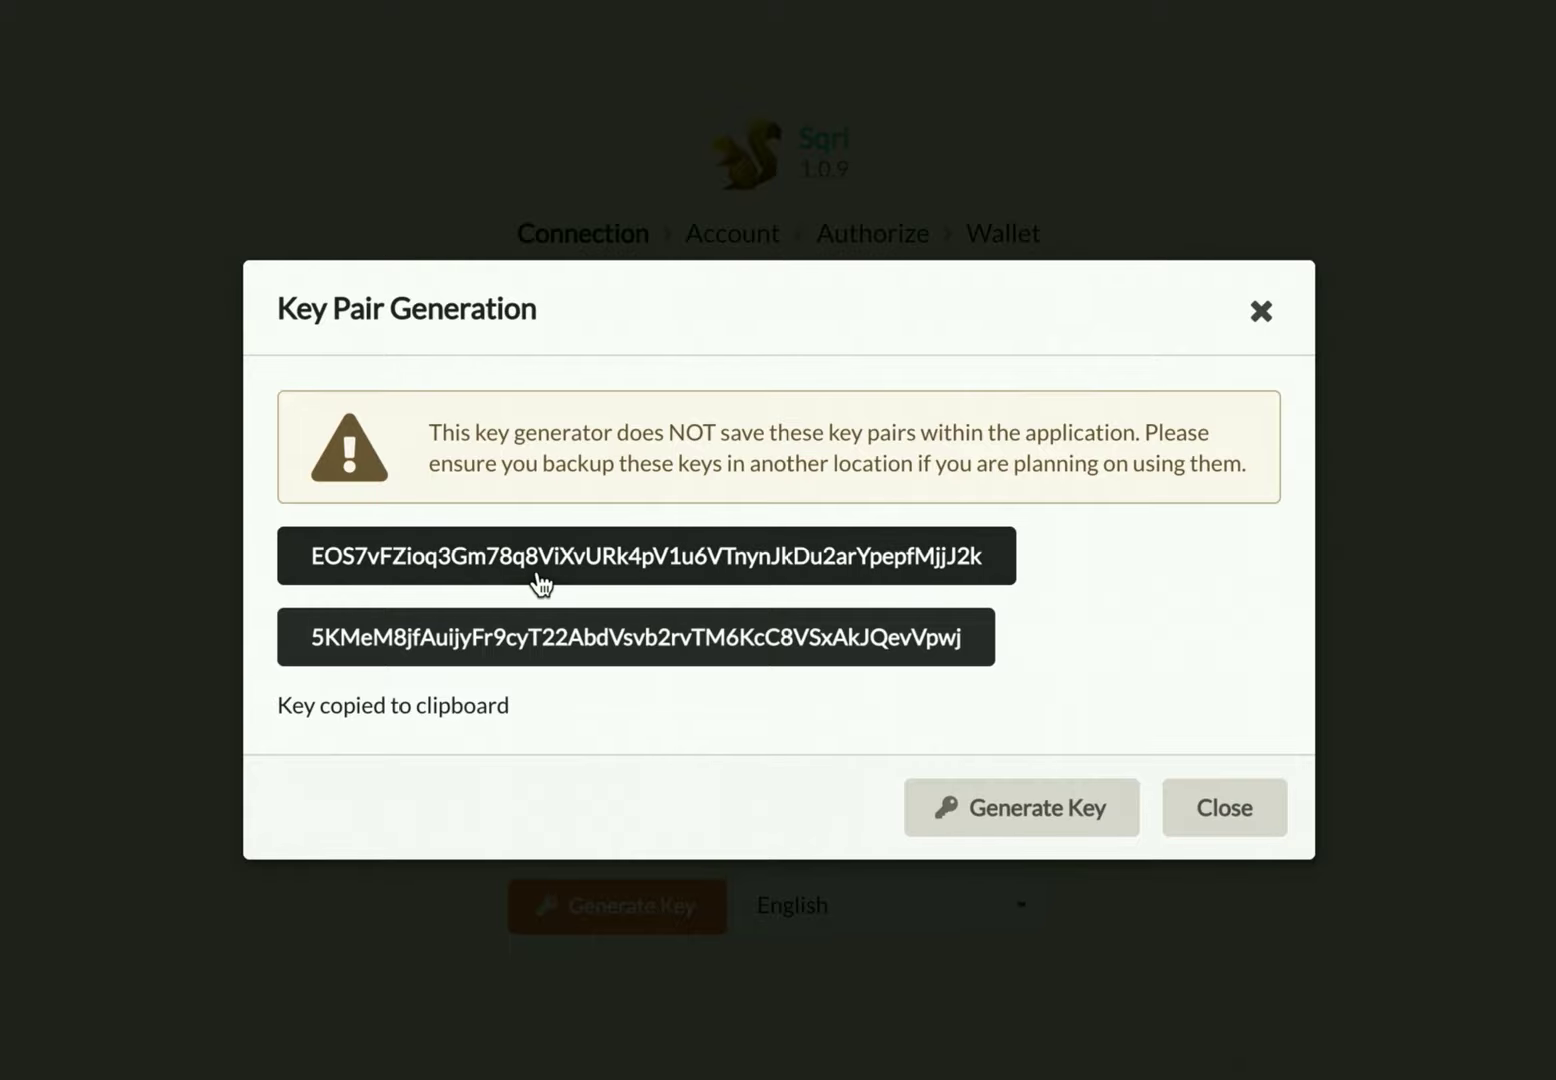
Step: Generate several more key pairs in succession and close the key pair generator
{"action": "left_click", "coordinate": [1025, 820]}
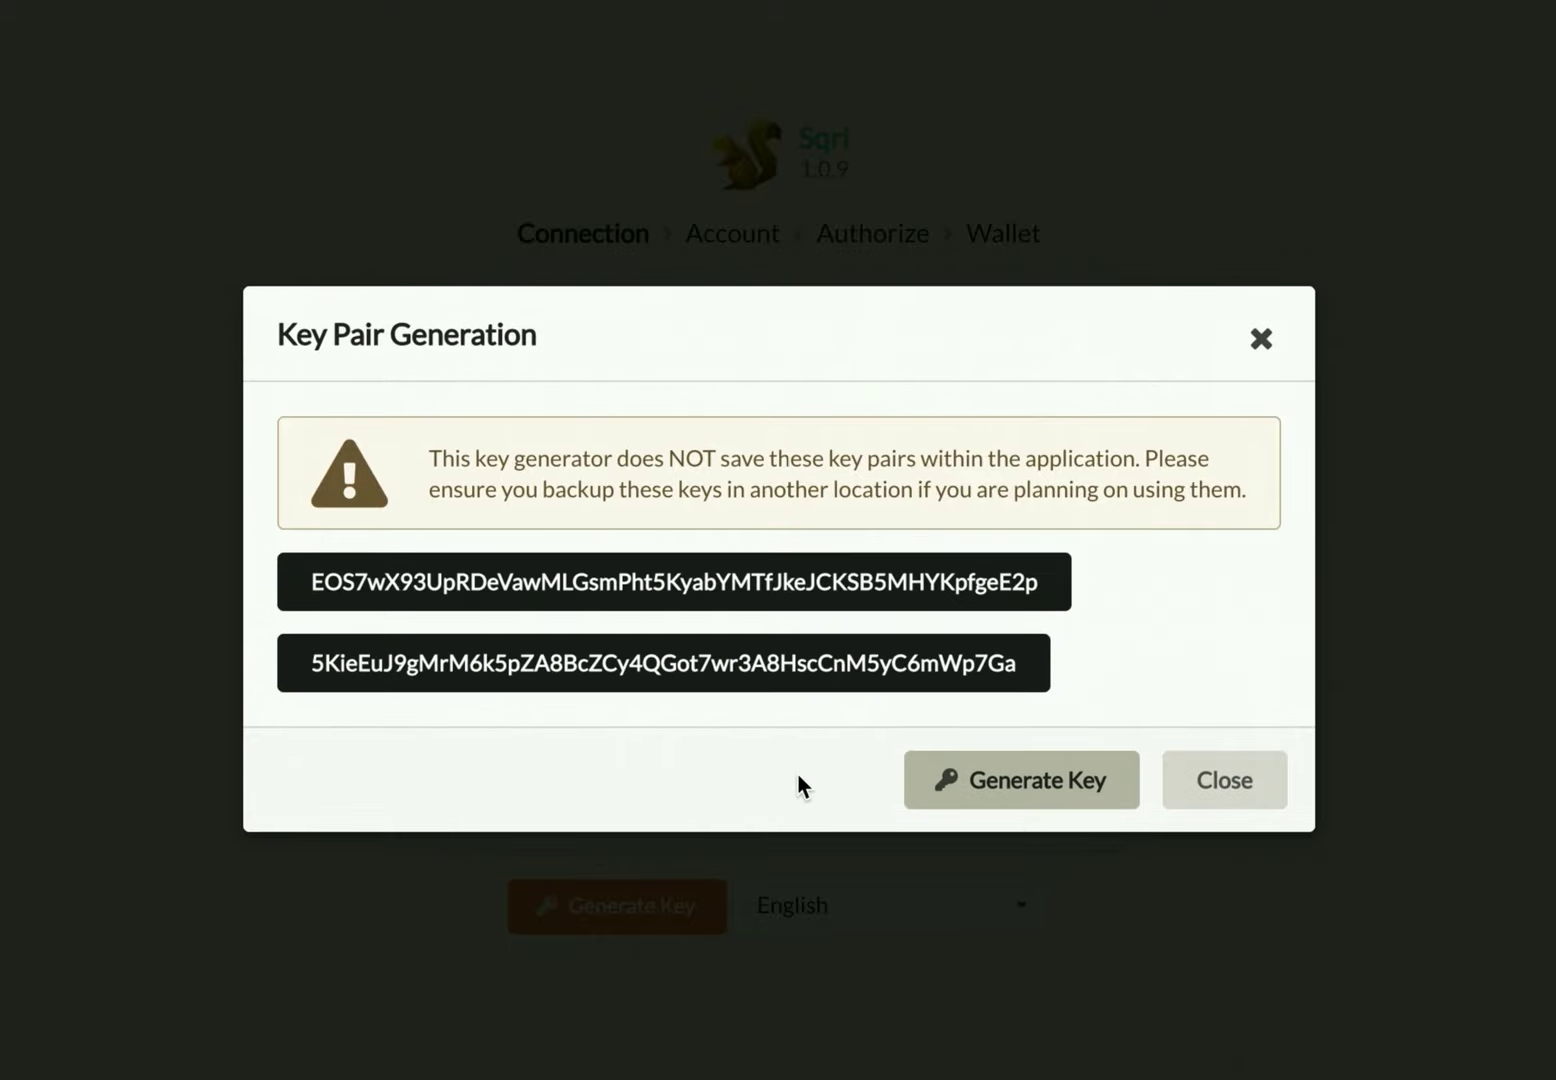
{"action": "left_click", "coordinate": [1045, 790]}
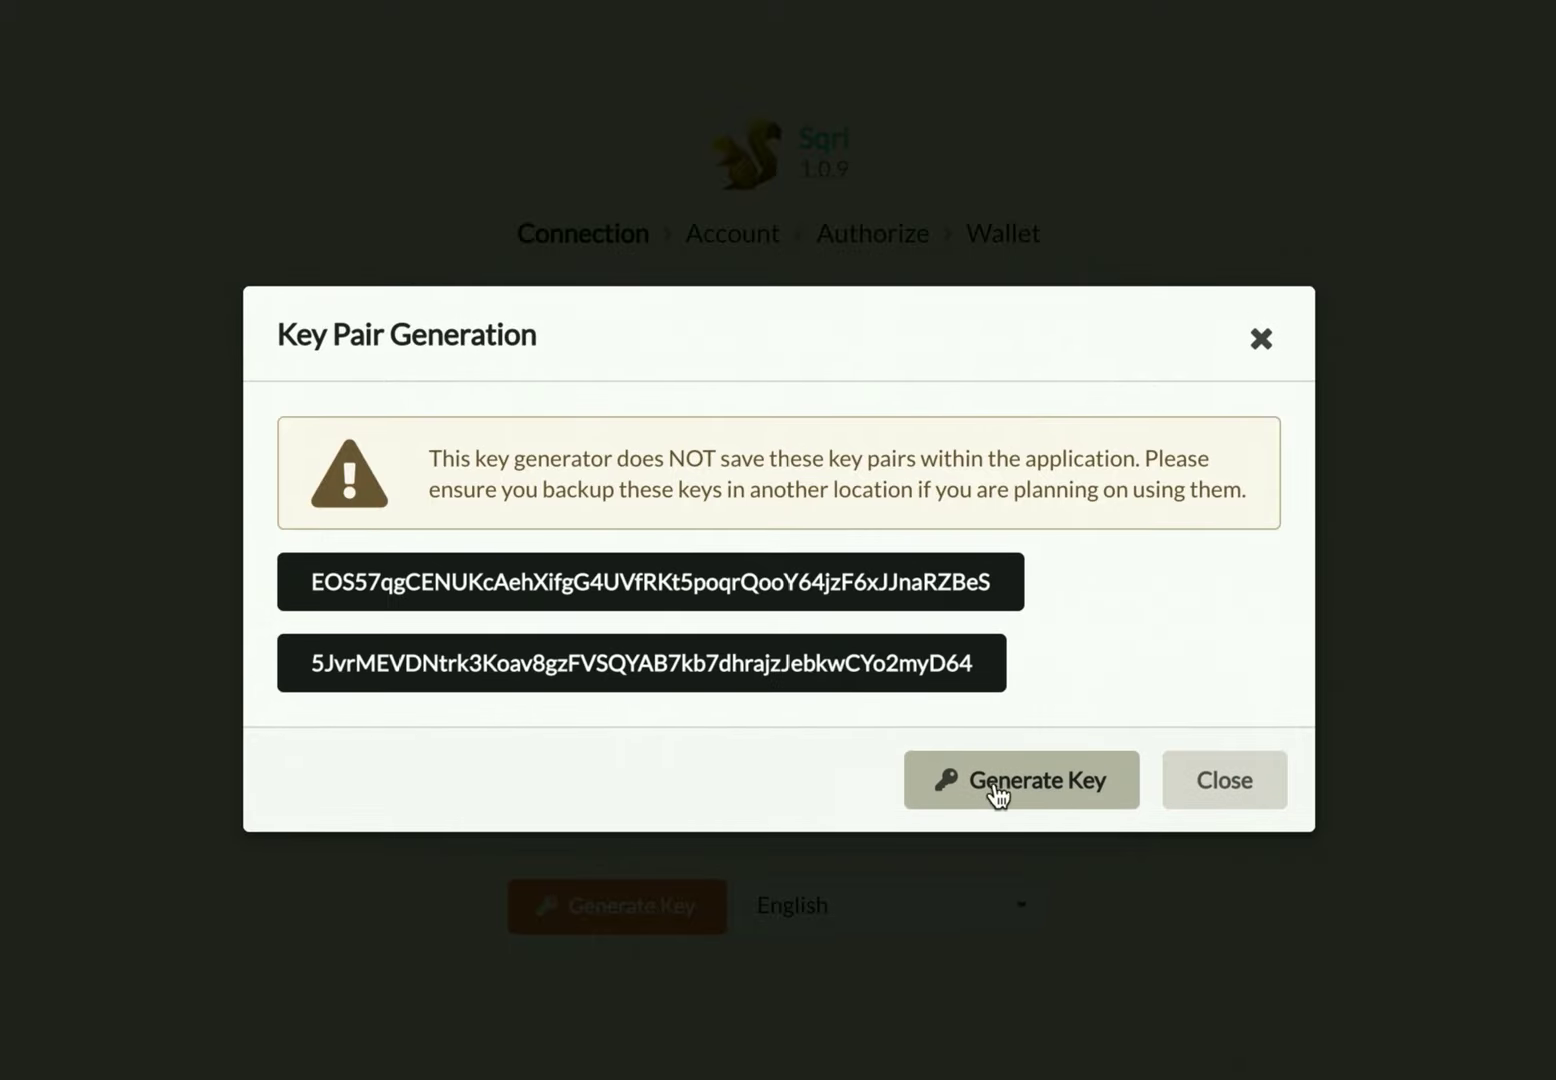
{"action": "left_click", "coordinate": [1035, 797]}
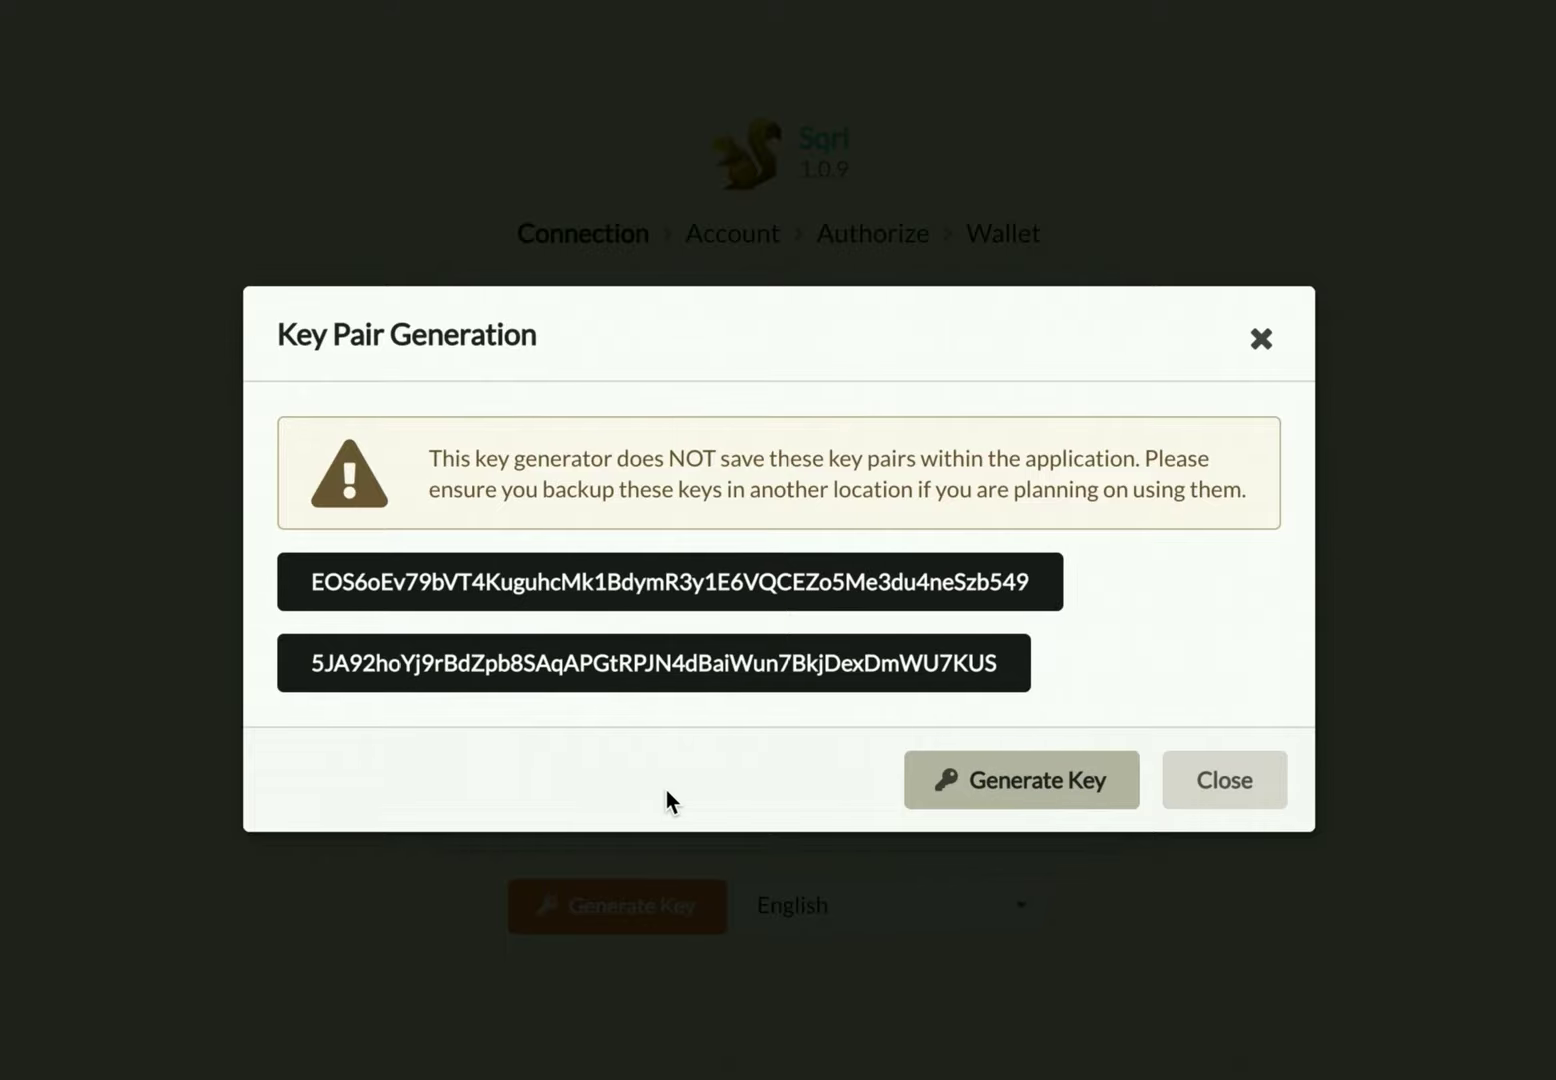
{"action": "left_click", "coordinate": [1005, 792]}
{"action": "left_click", "coordinate": [1008, 790]}
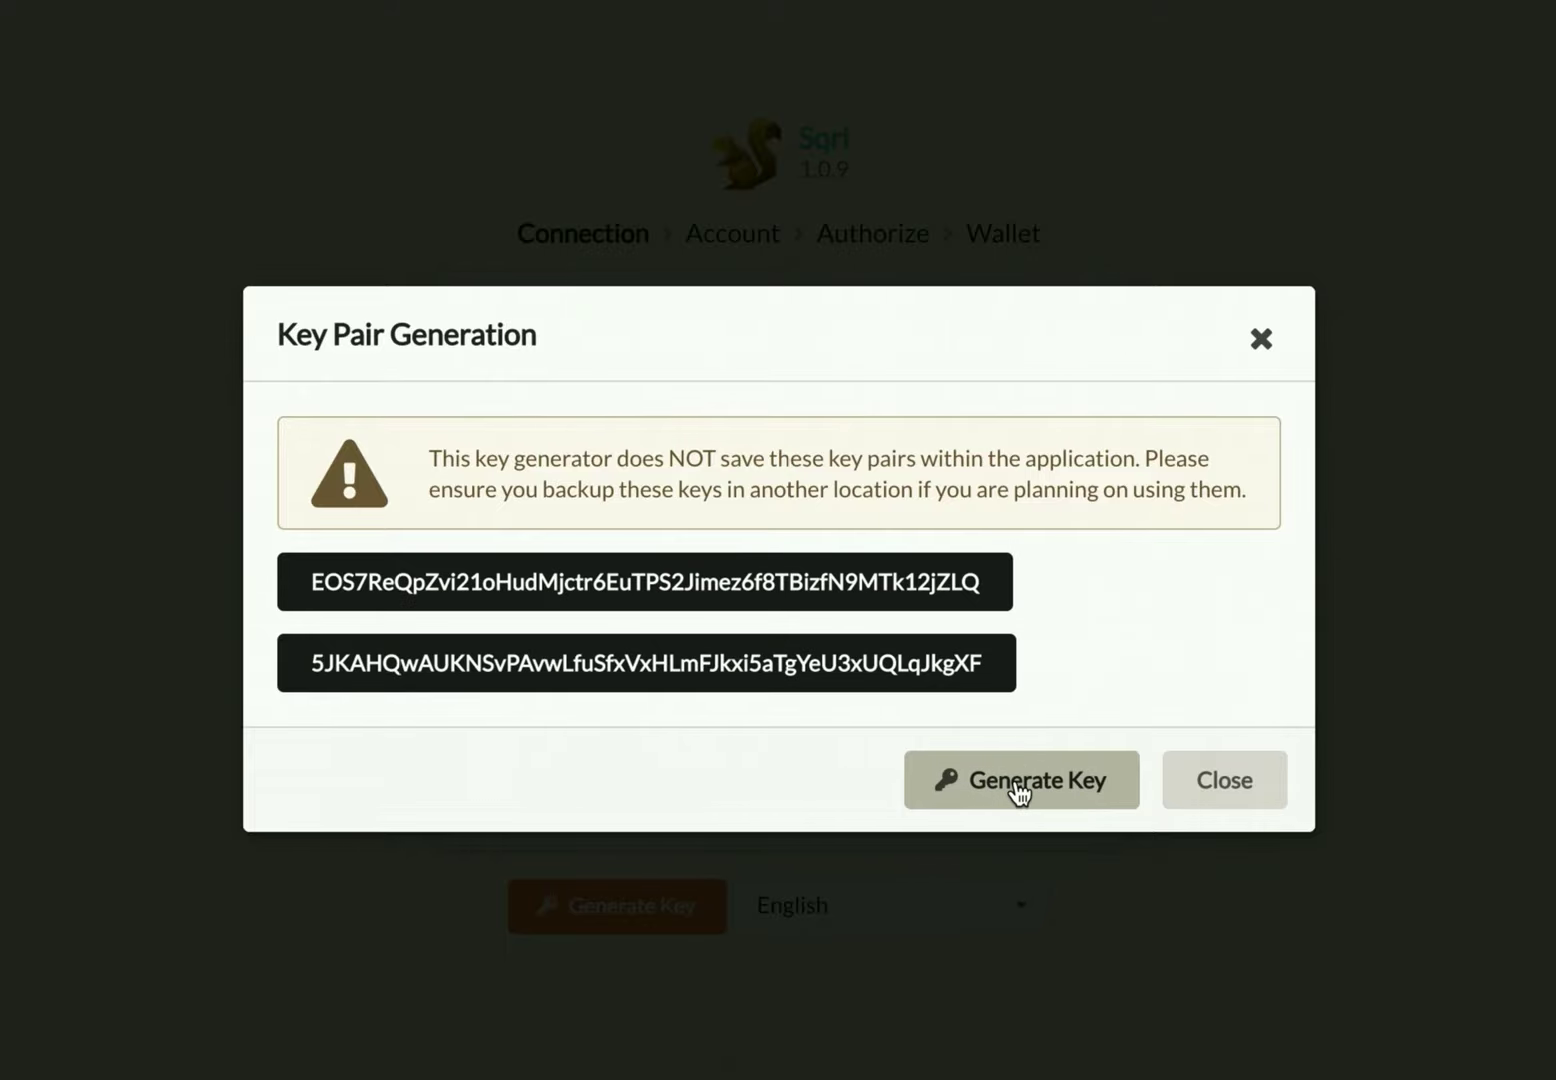
{"action": "left_click", "coordinate": [1221, 784]}
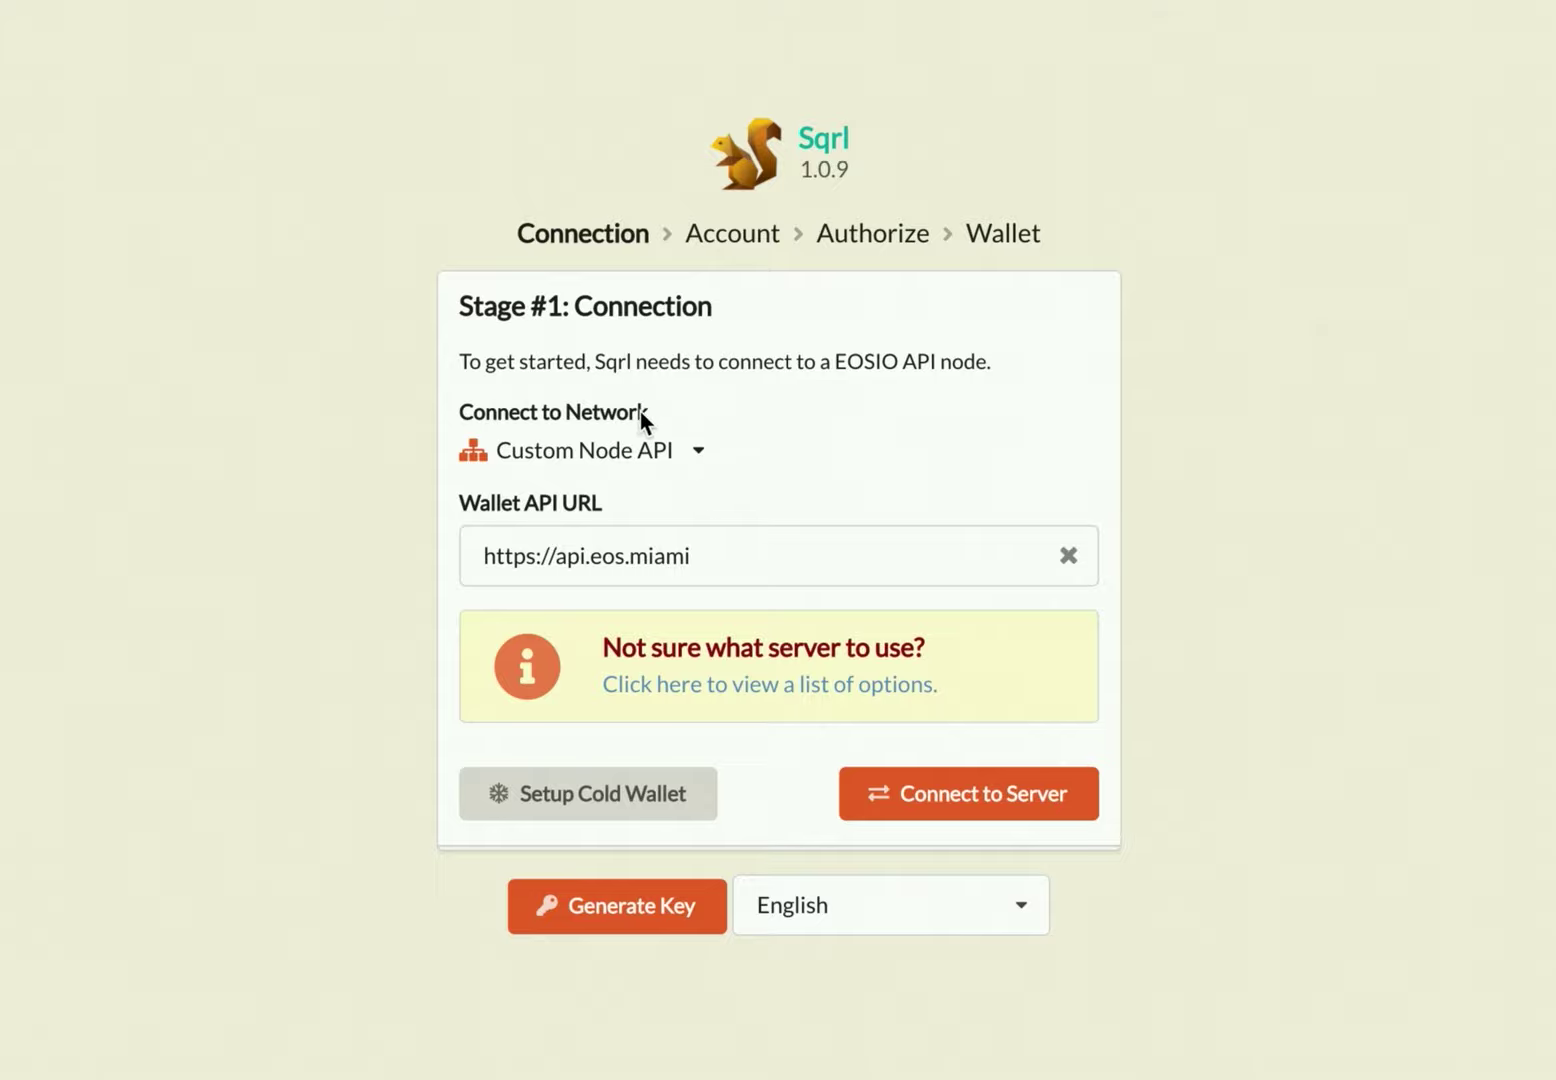
Step: Connect the wallet to the WAX Mainnet and choose to import an existing account
{"action": "left_click", "coordinate": [689, 456]}
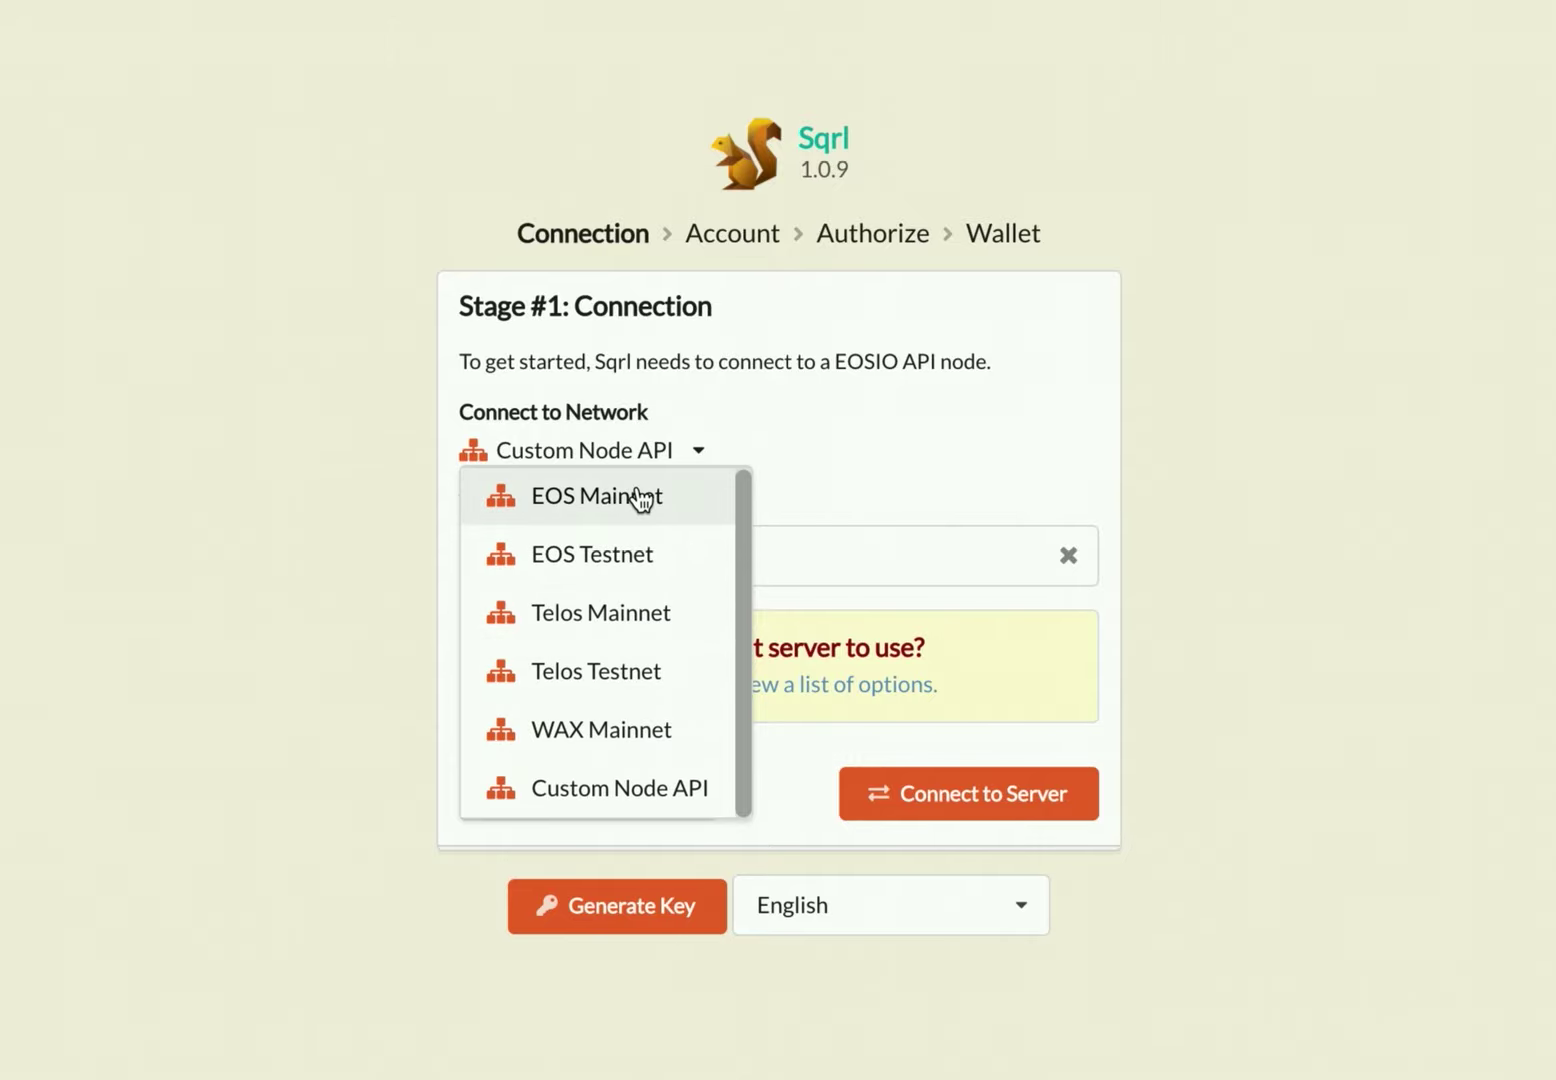
{"action": "left_click", "coordinate": [610, 735]}
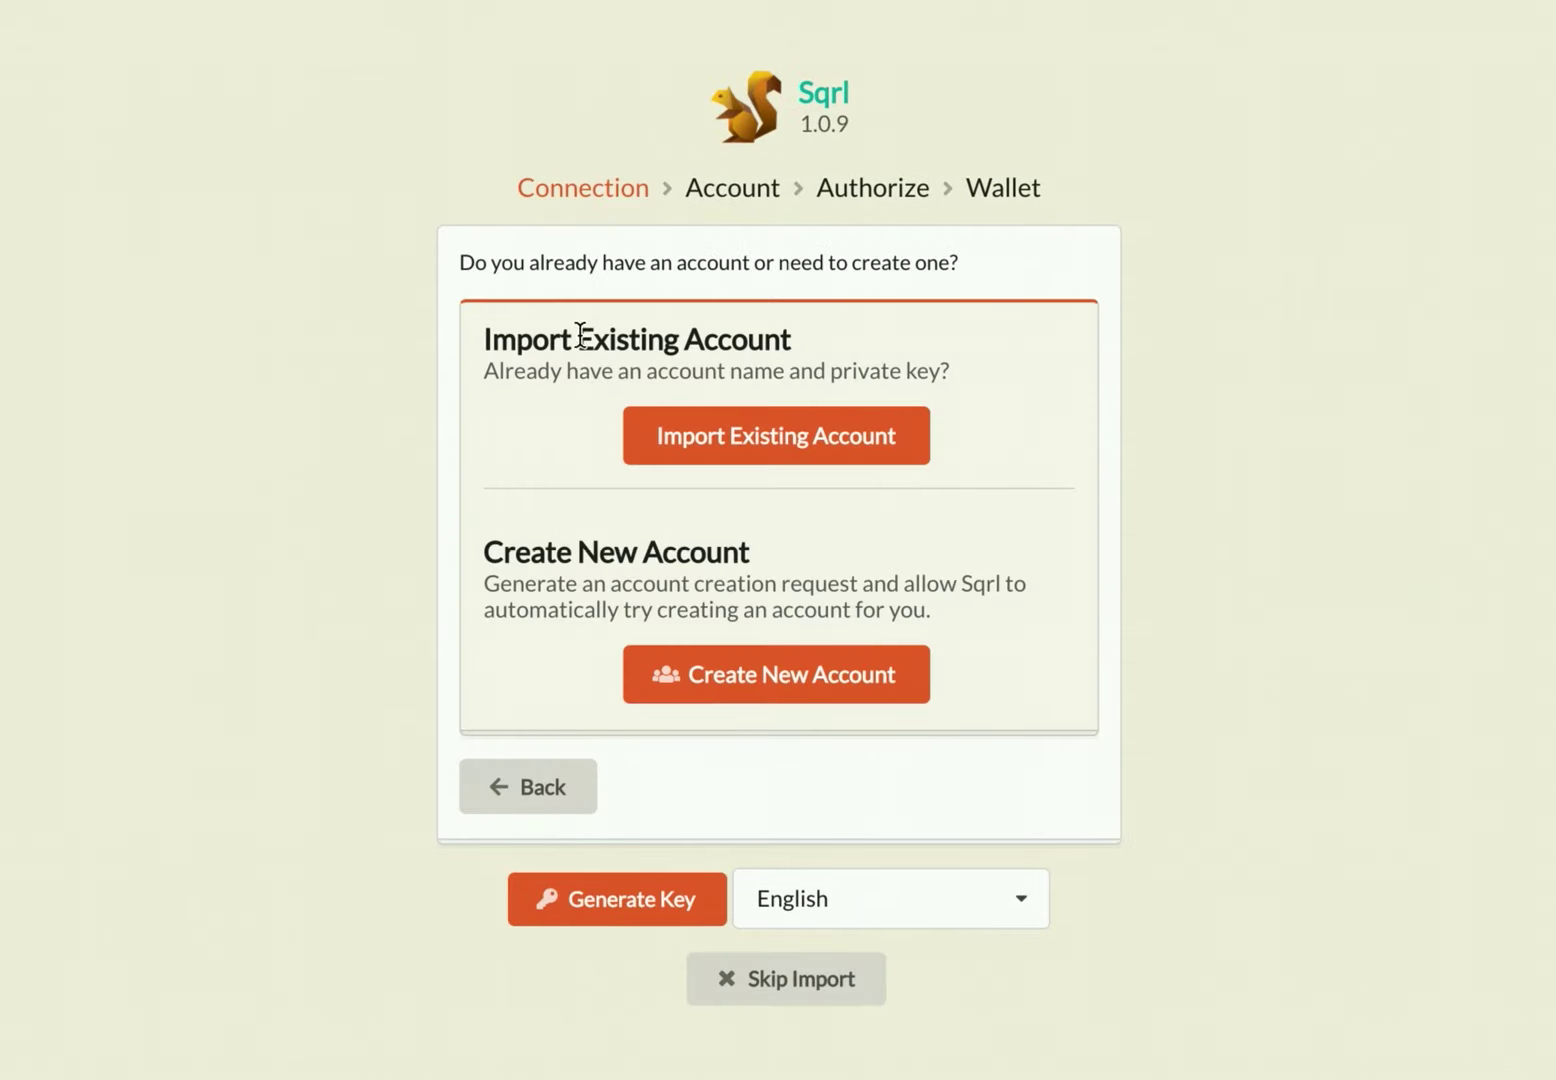
{"action": "left_click", "coordinate": [770, 442]}
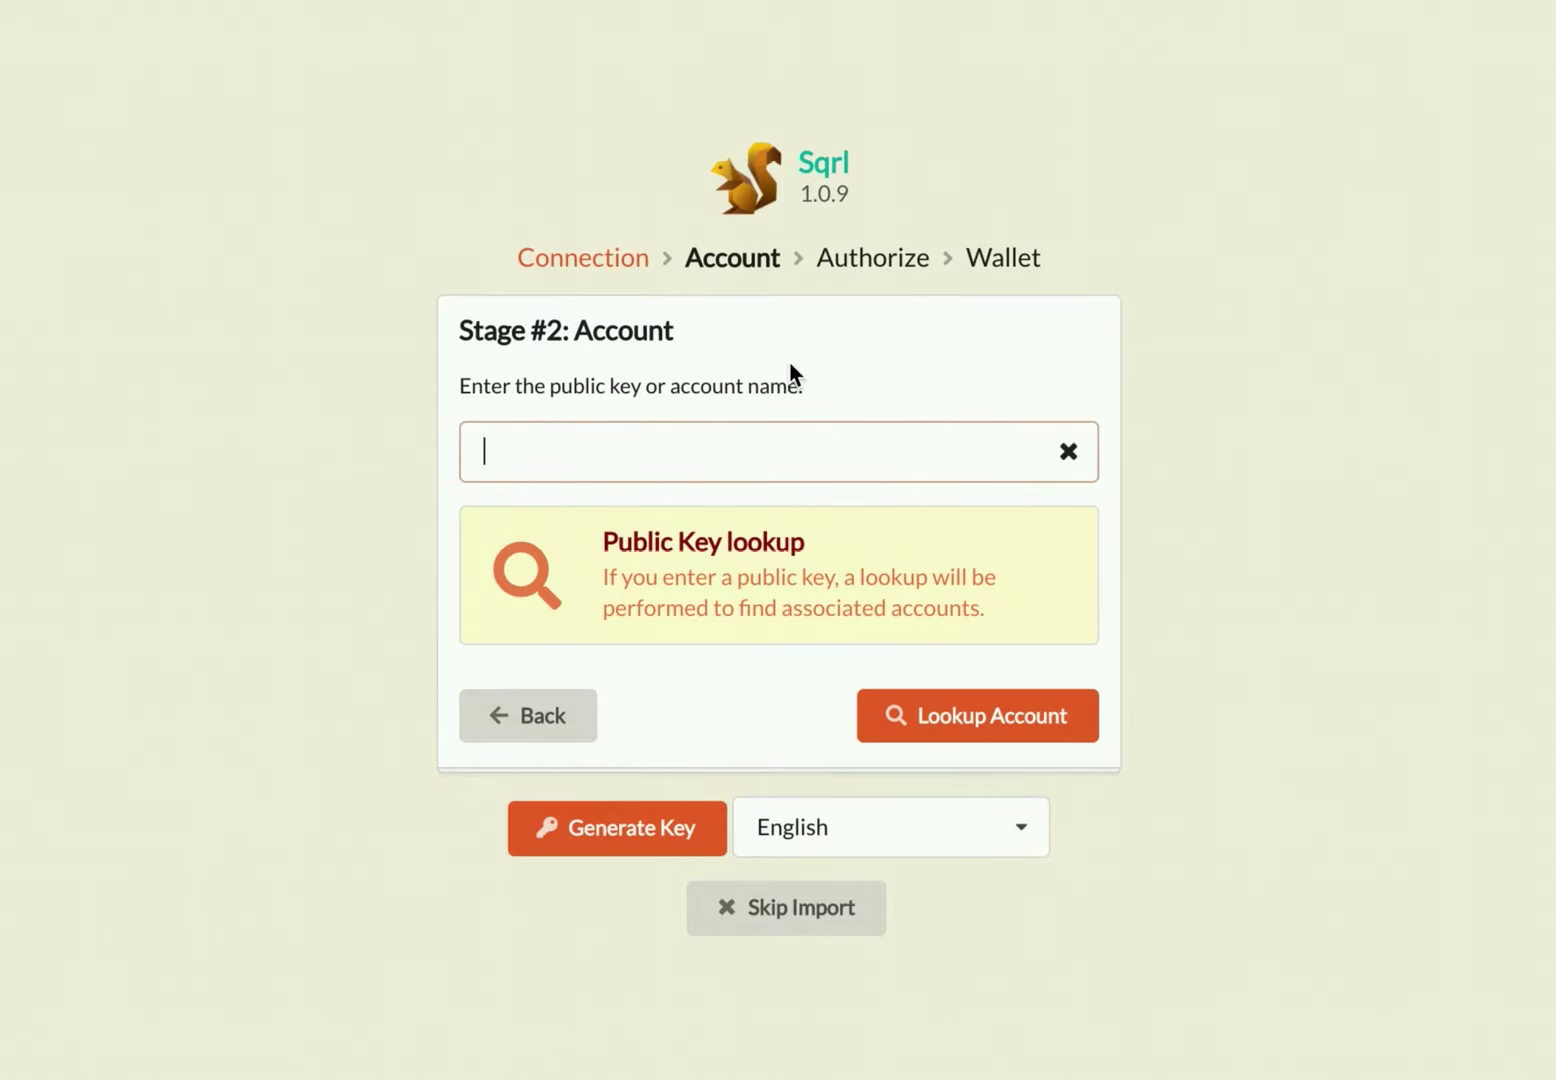
Step: Paste the account's public key, highlight its EOS prefix, and look up the associated accounts
{"action": "key", "text": "ctrl+v"}
{"action": "left_click_drag", "start_coordinate": [545, 455], "coordinate": [403, 469]}
{"action": "left_click", "coordinate": [526, 452]}
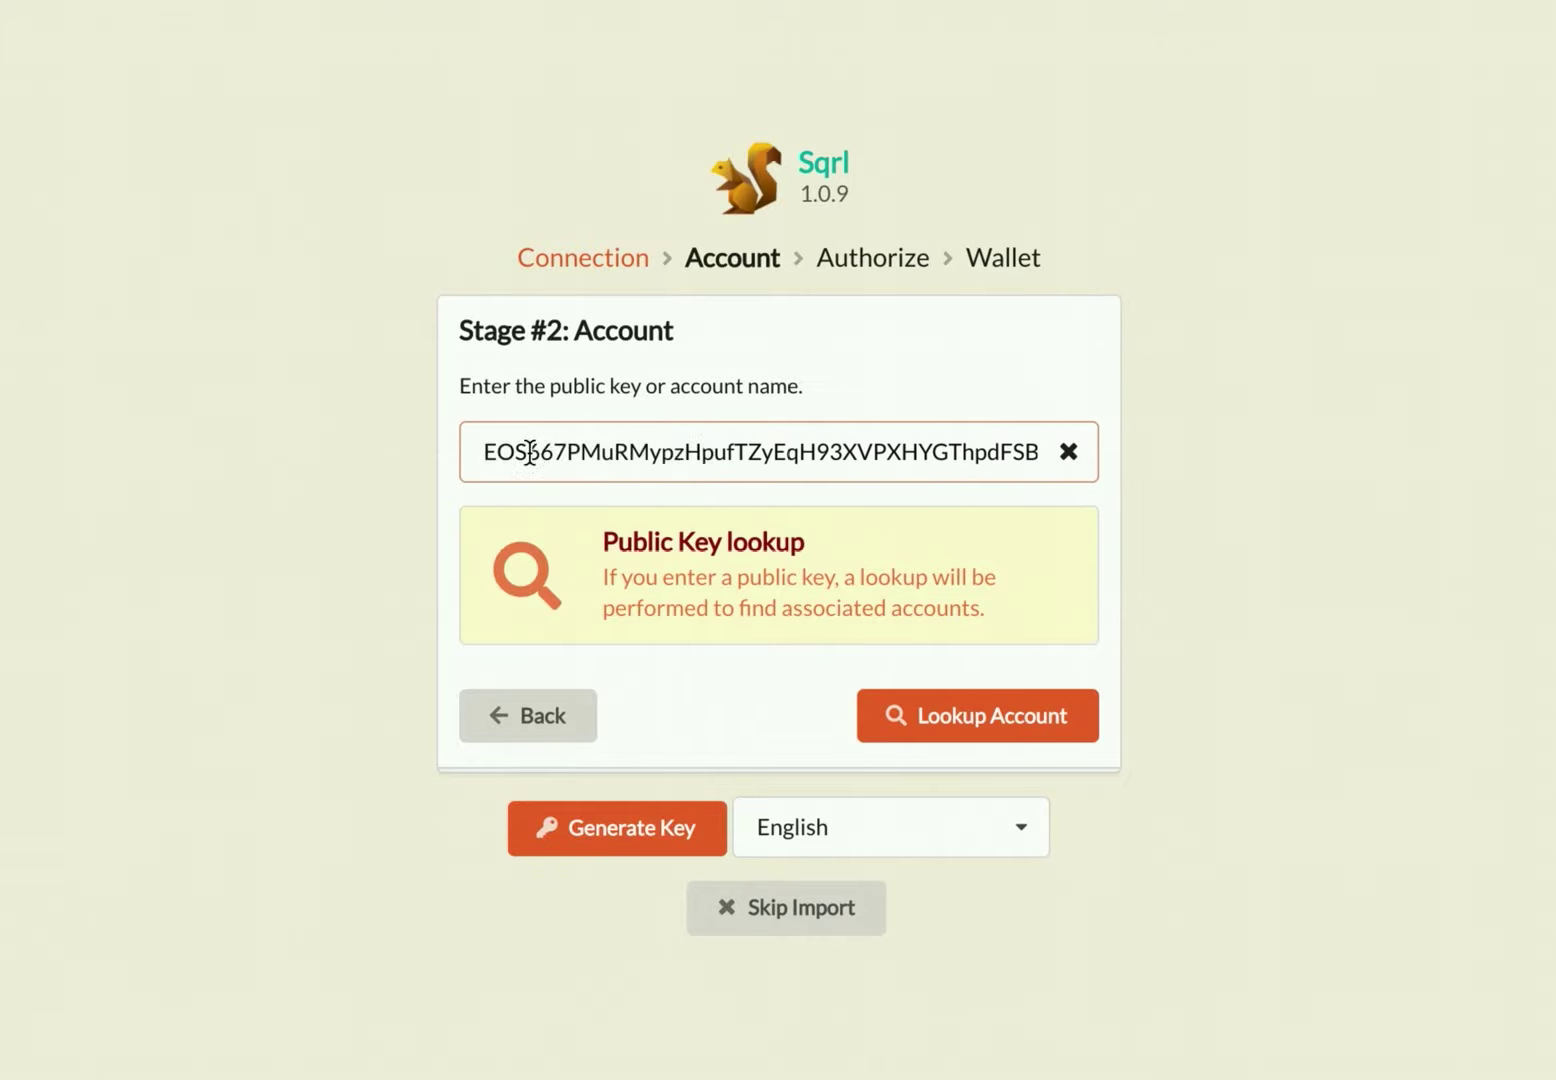
{"action": "left_click_drag", "start_coordinate": [532, 452], "coordinate": [455, 455]}
{"action": "left_click", "coordinate": [531, 451]}
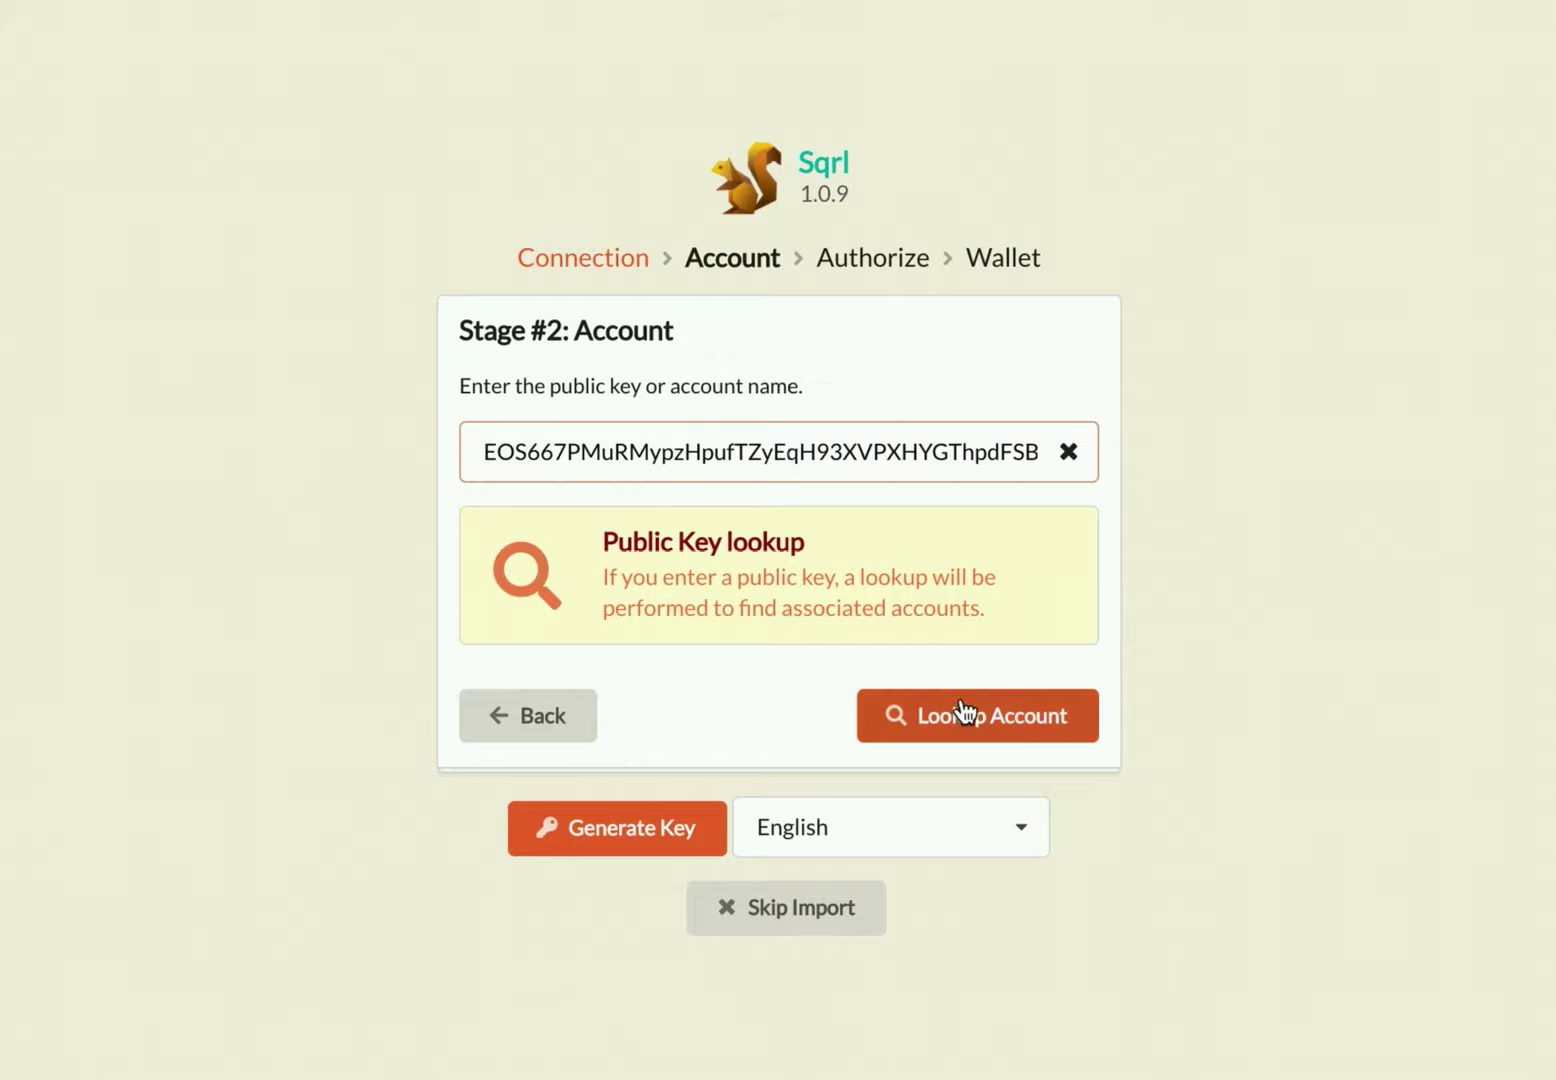
{"action": "left_click", "coordinate": [1008, 731]}
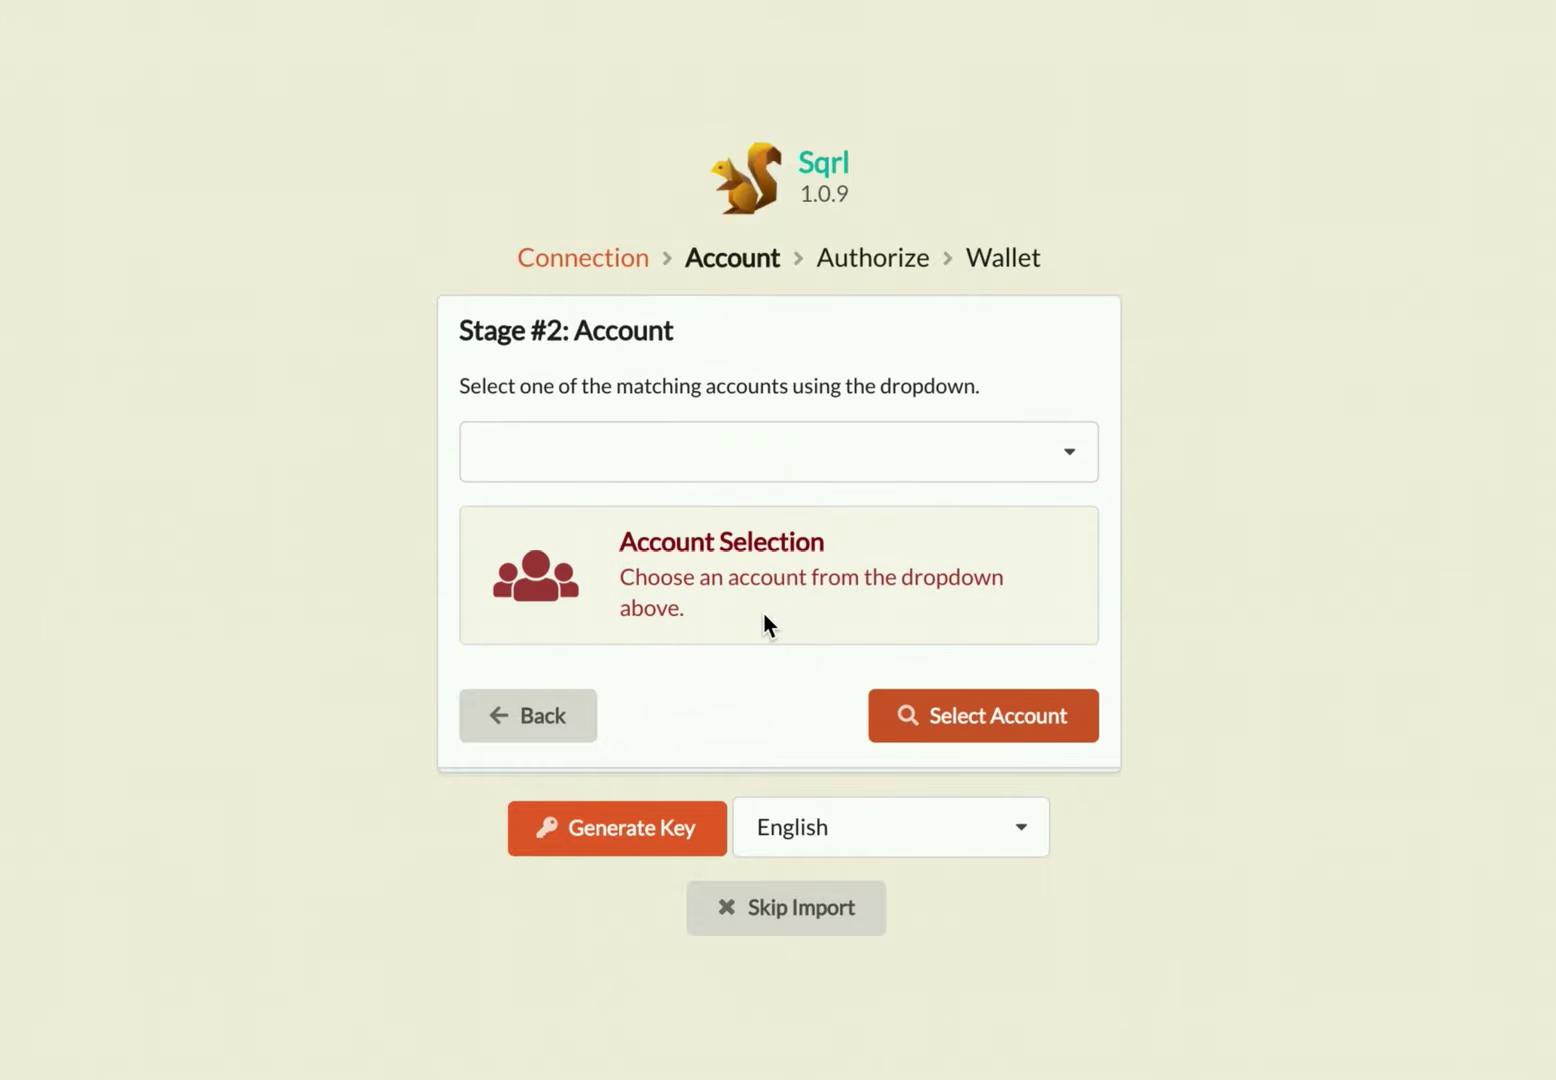
Step: Choose the account matching the public key and confirm it for import
{"action": "left_click", "coordinate": [1035, 458]}
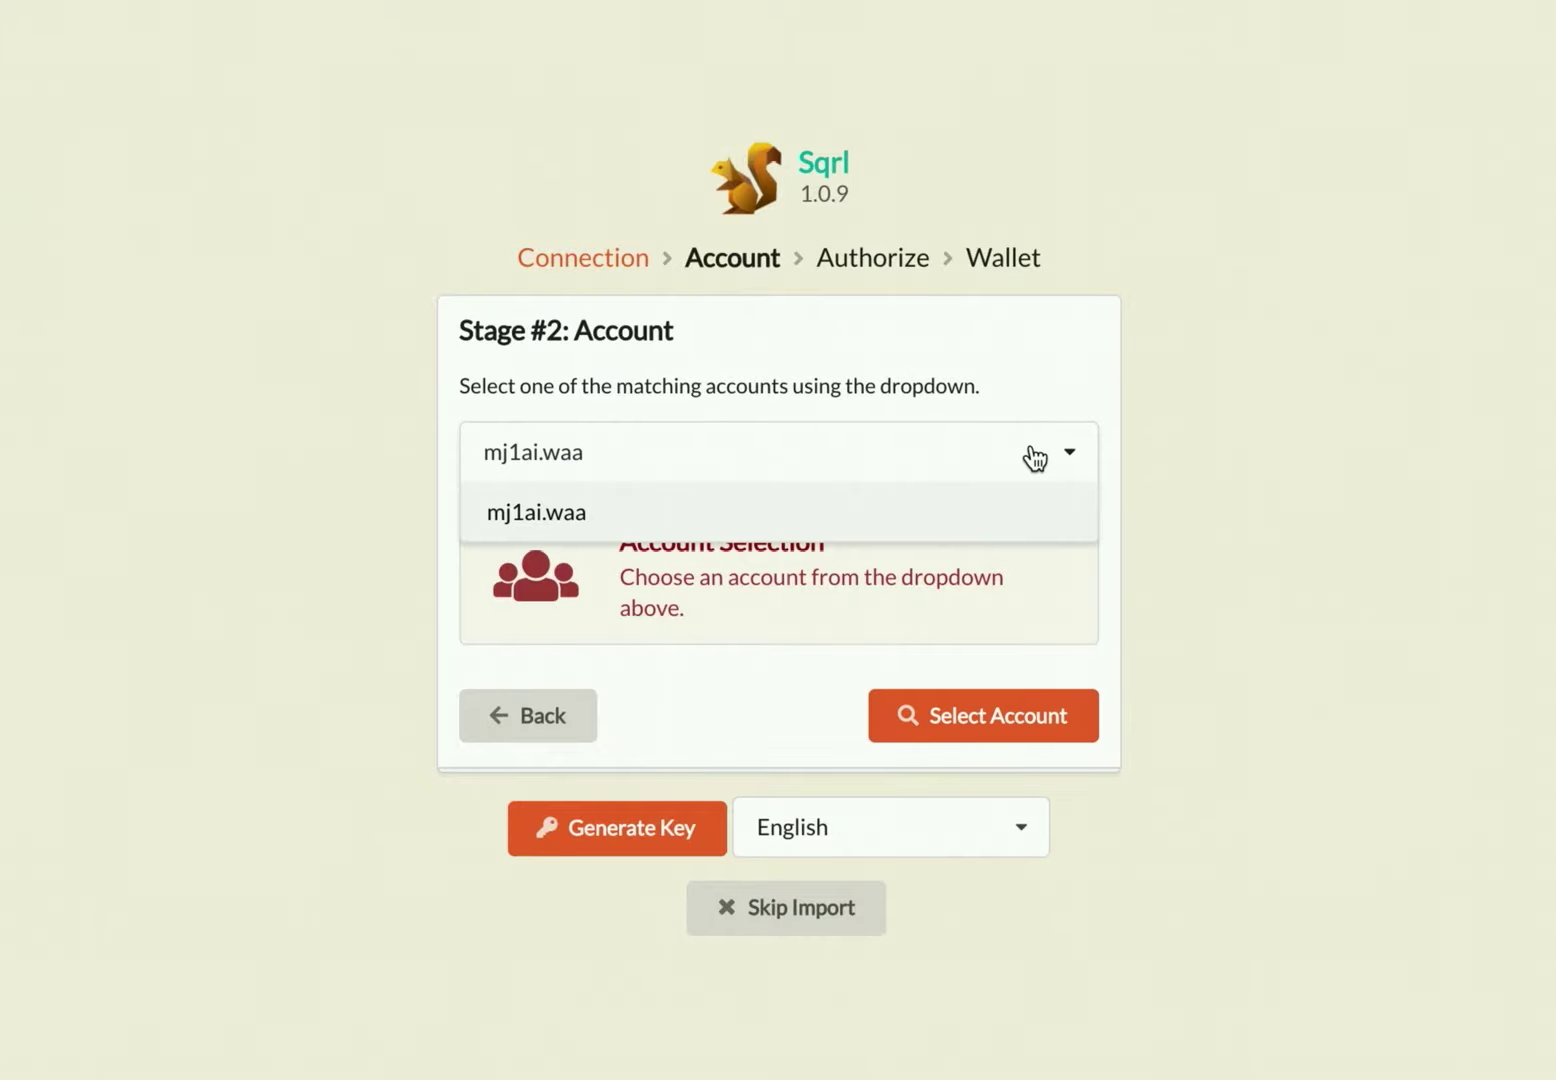
{"action": "left_click", "coordinate": [626, 510]}
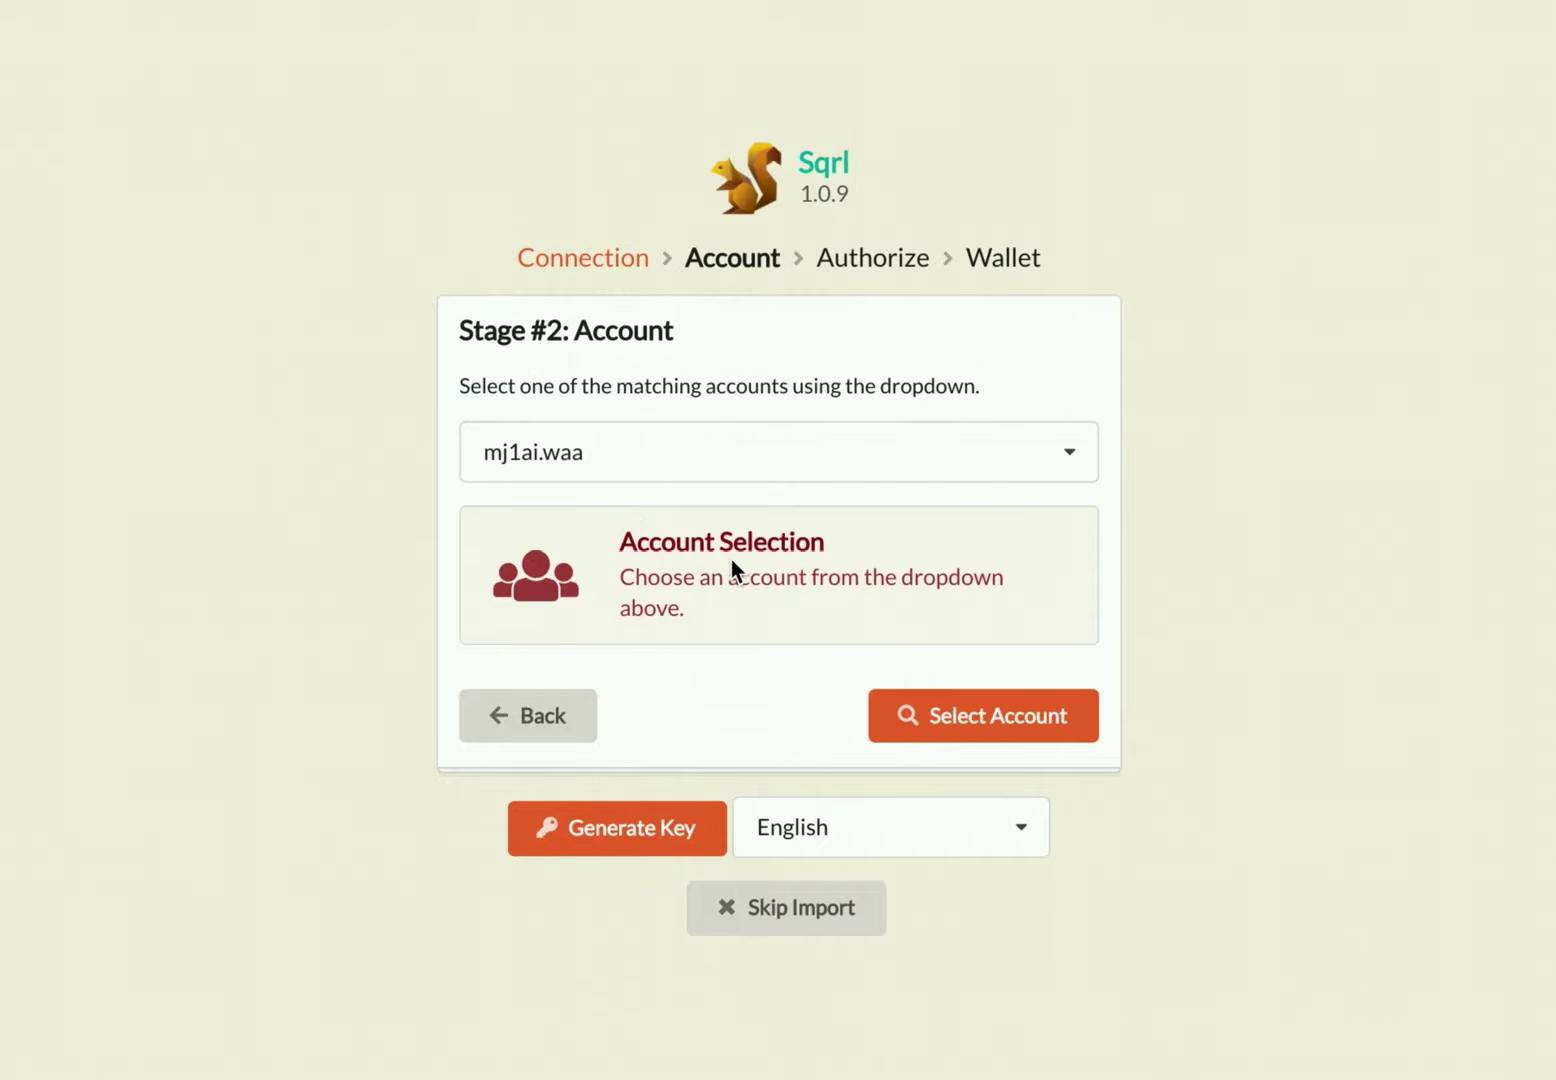
{"action": "left_click", "coordinate": [1004, 738]}
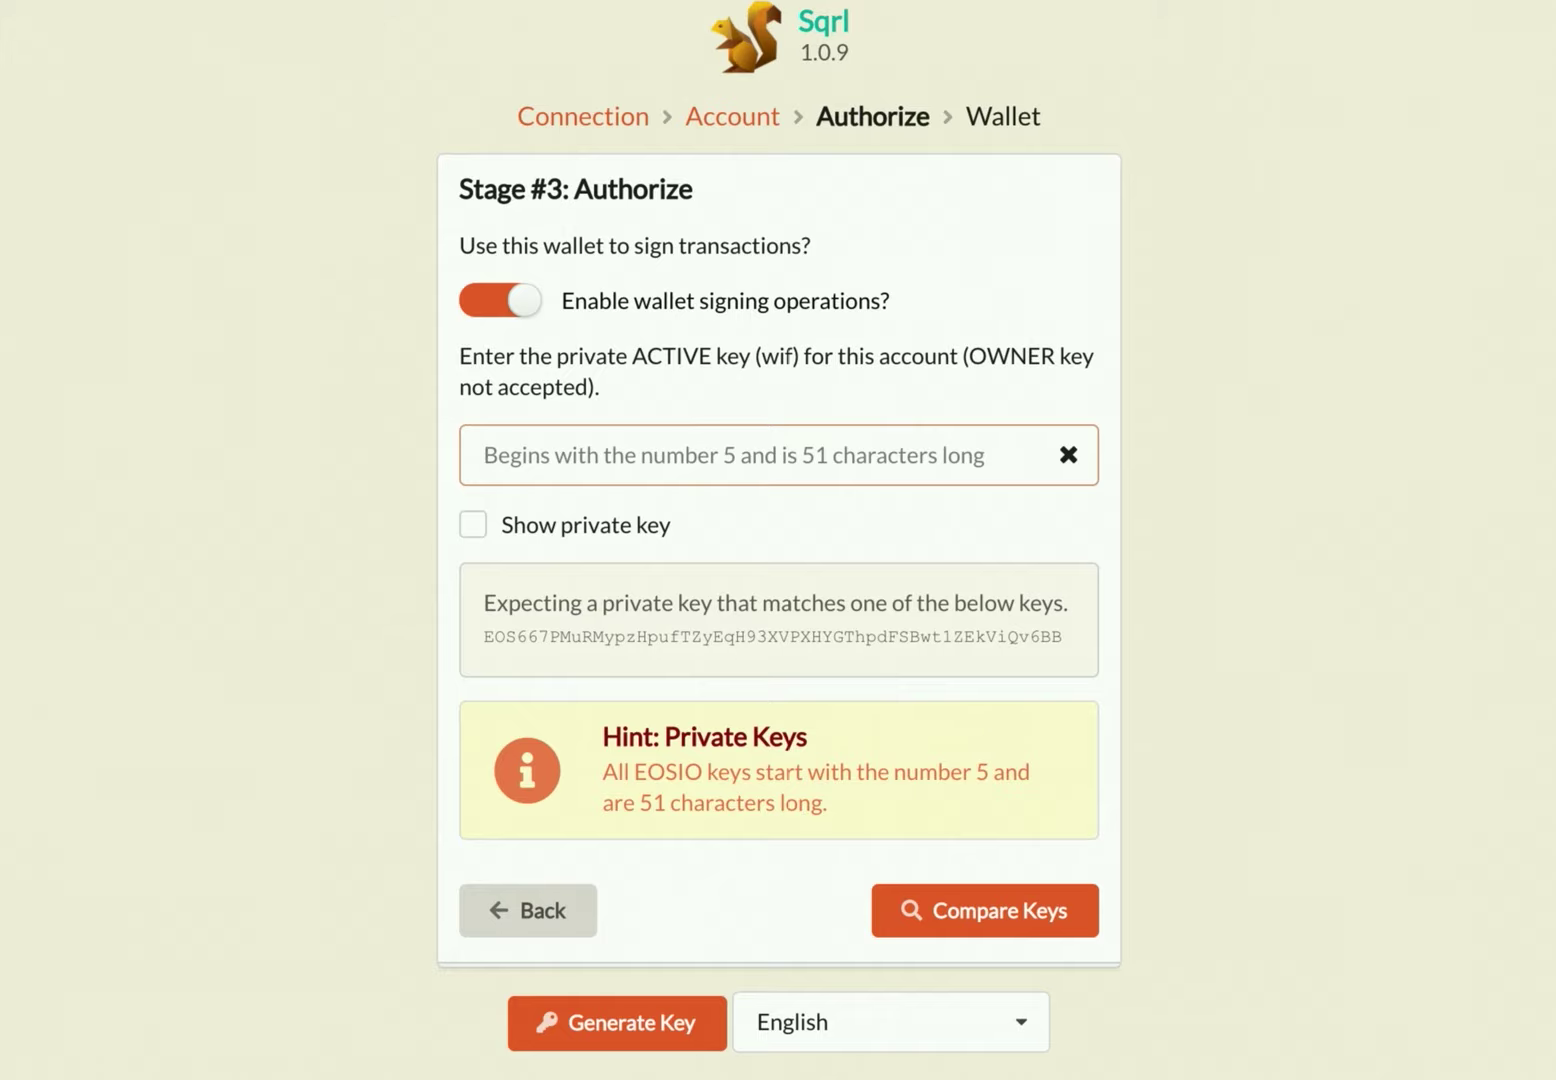
Step: Paste the account's private active key and compare it with the expected public key
{"action": "key", "text": "alt+Tab"}
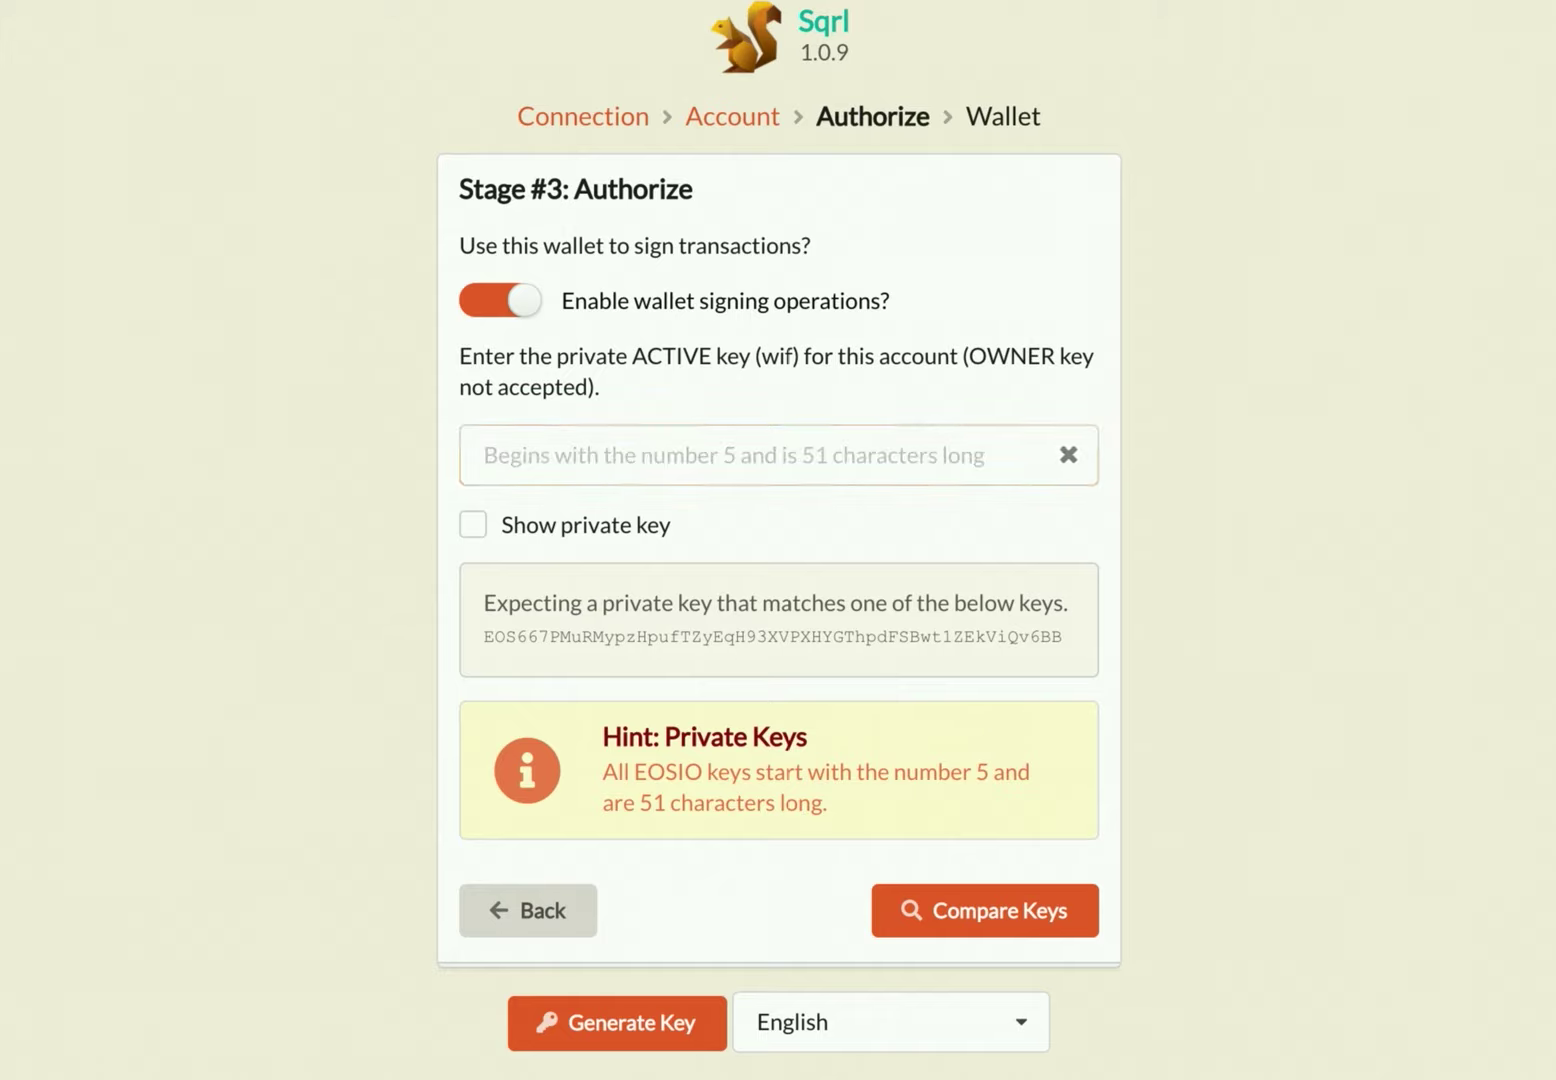
{"action": "left_click", "coordinate": [1290, 233]}
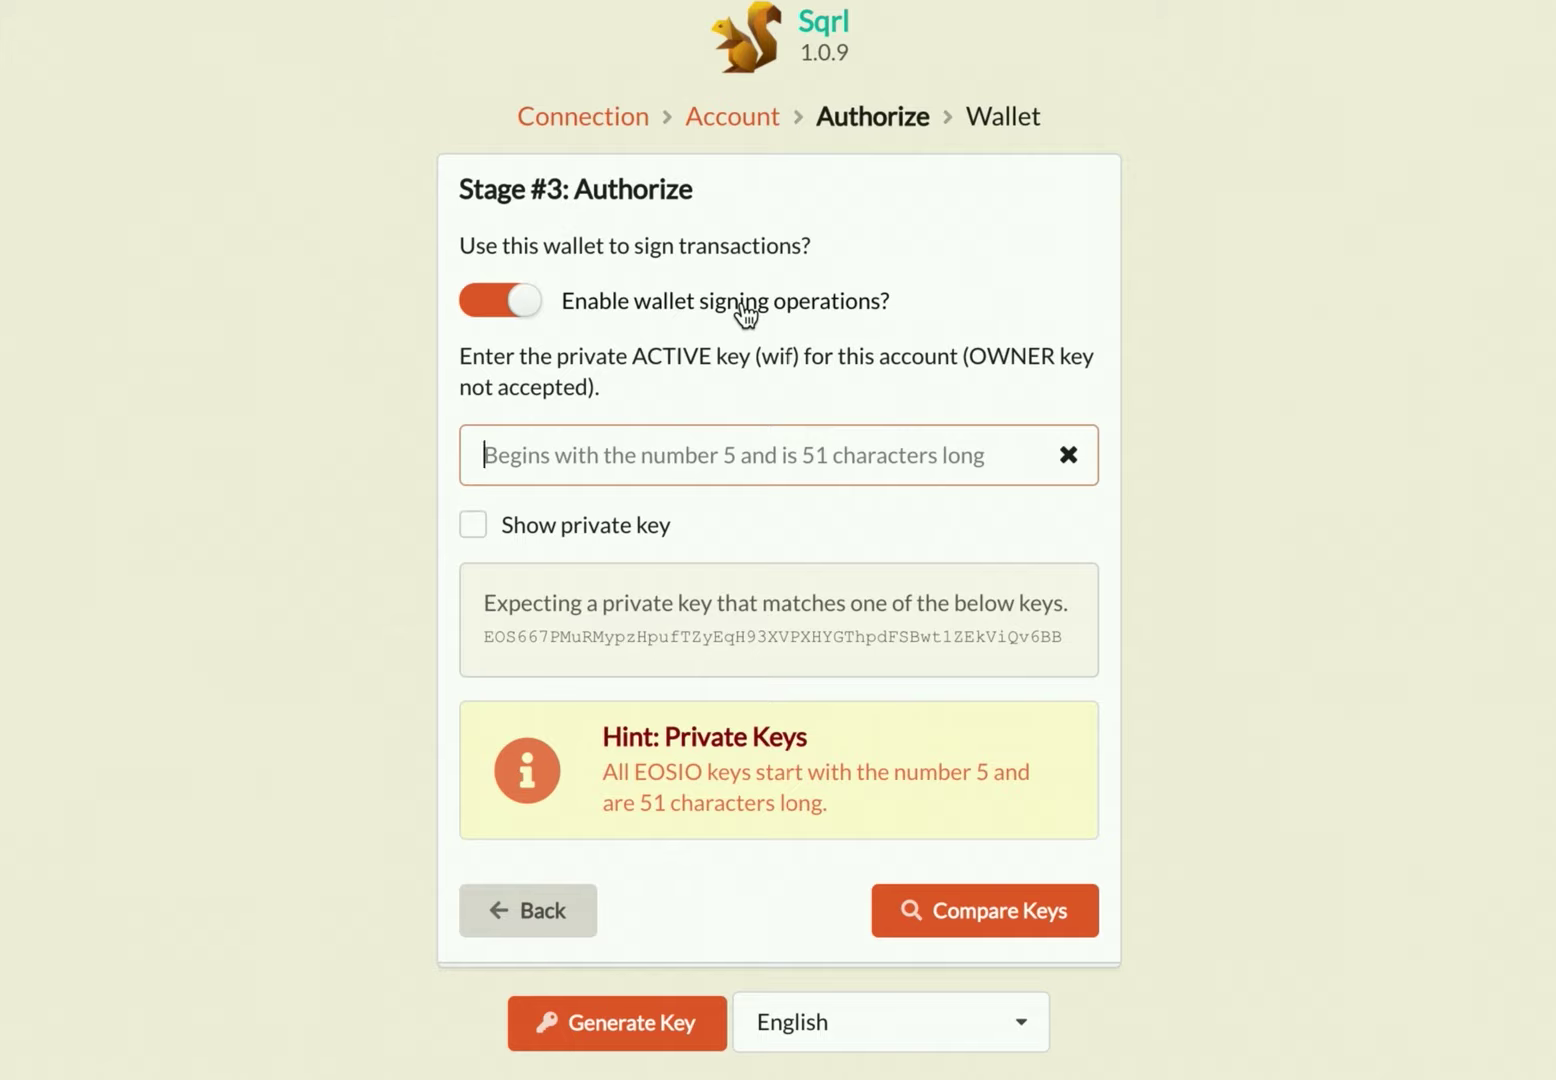
{"action": "key", "text": "ctrl+v"}
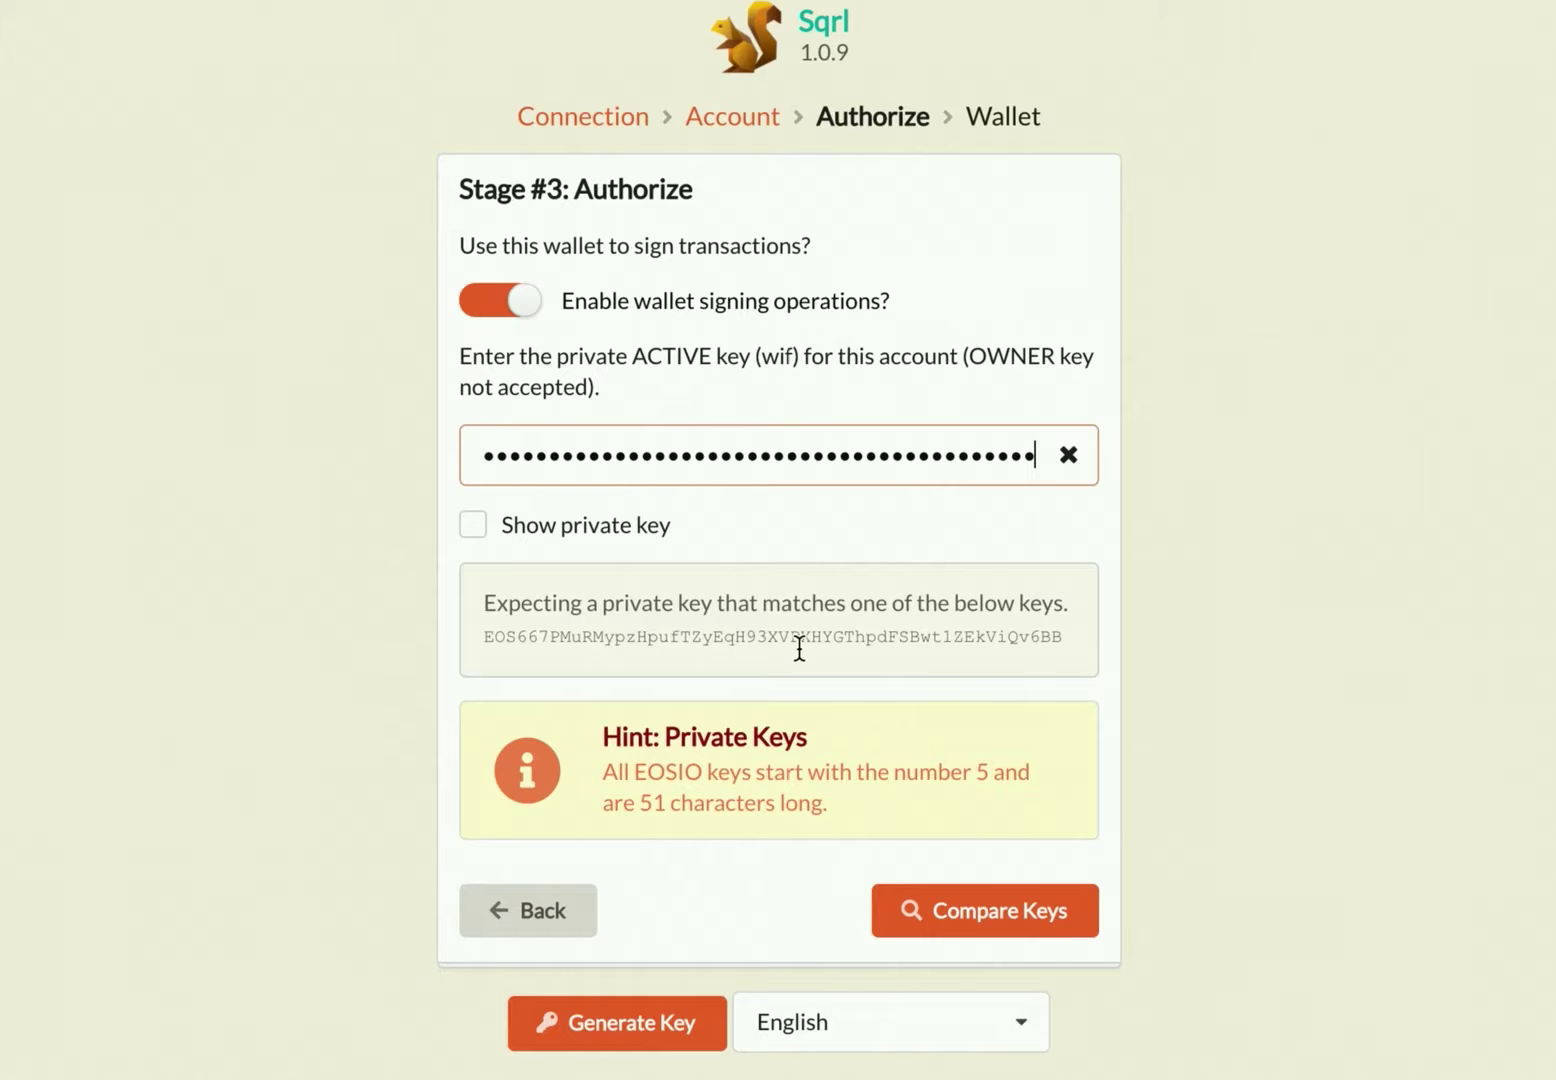
{"action": "left_click", "coordinate": [985, 915]}
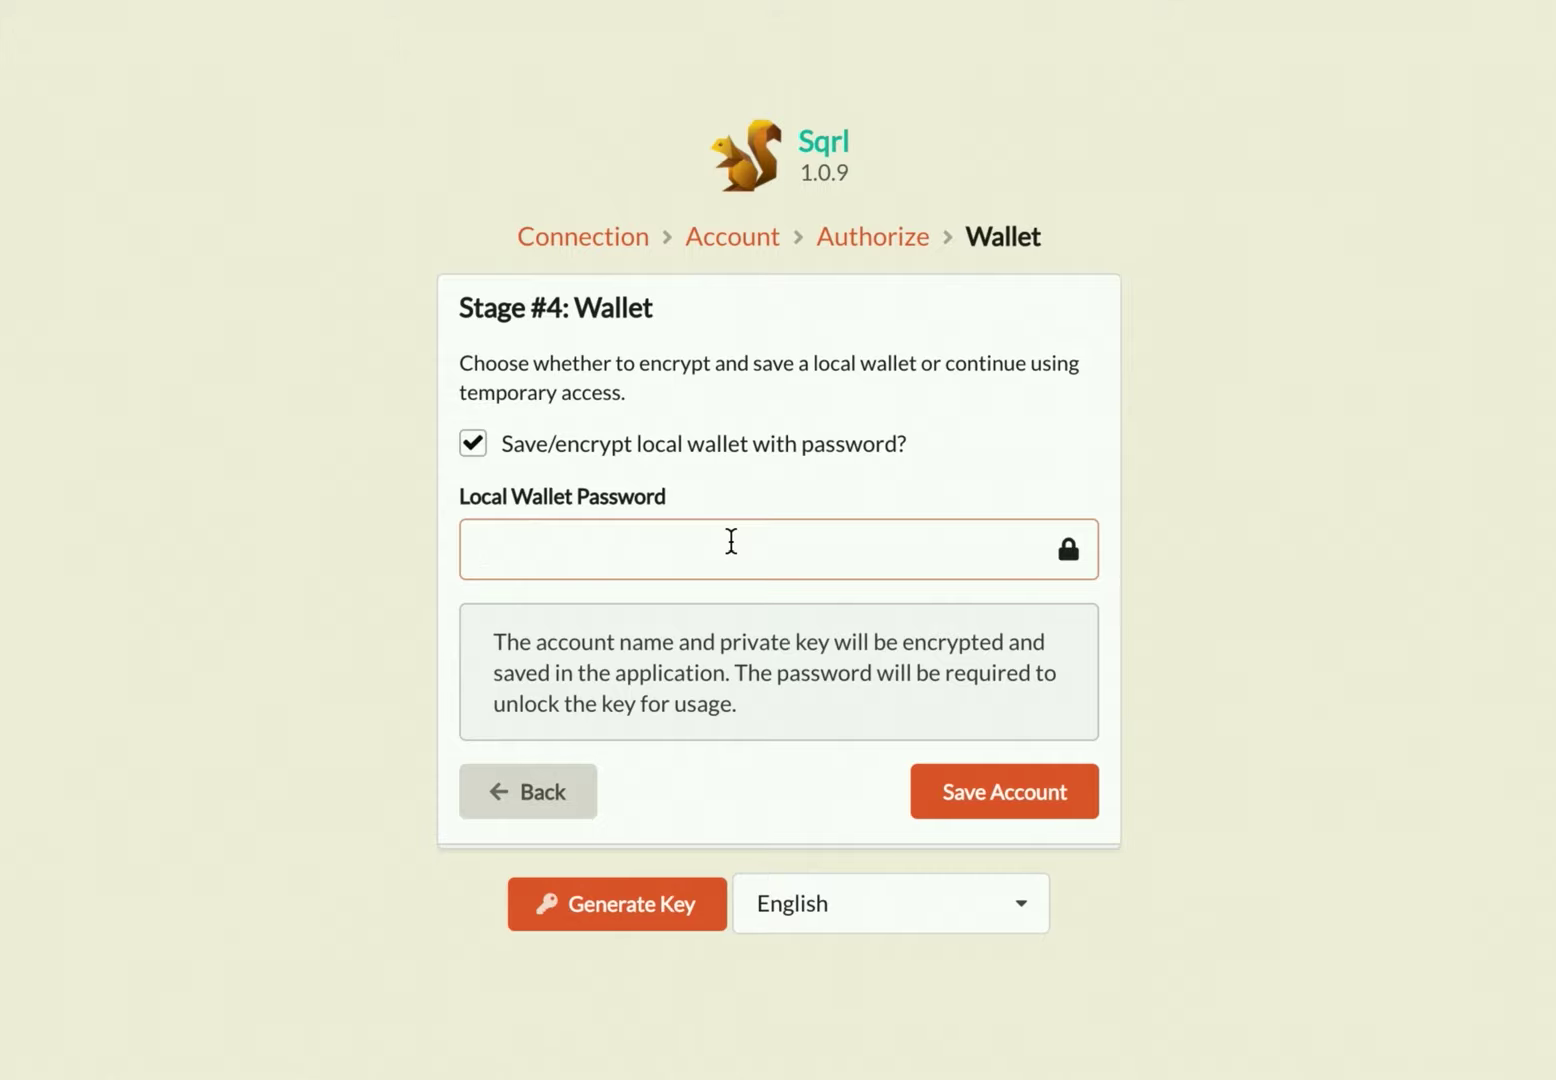
Step: Enter a local wallet password for encryption, re-enter it in the confirmation, and save the local wallet
{"action": "type", "text": "•••••••"}
{"action": "left_click", "coordinate": [1014, 800]}
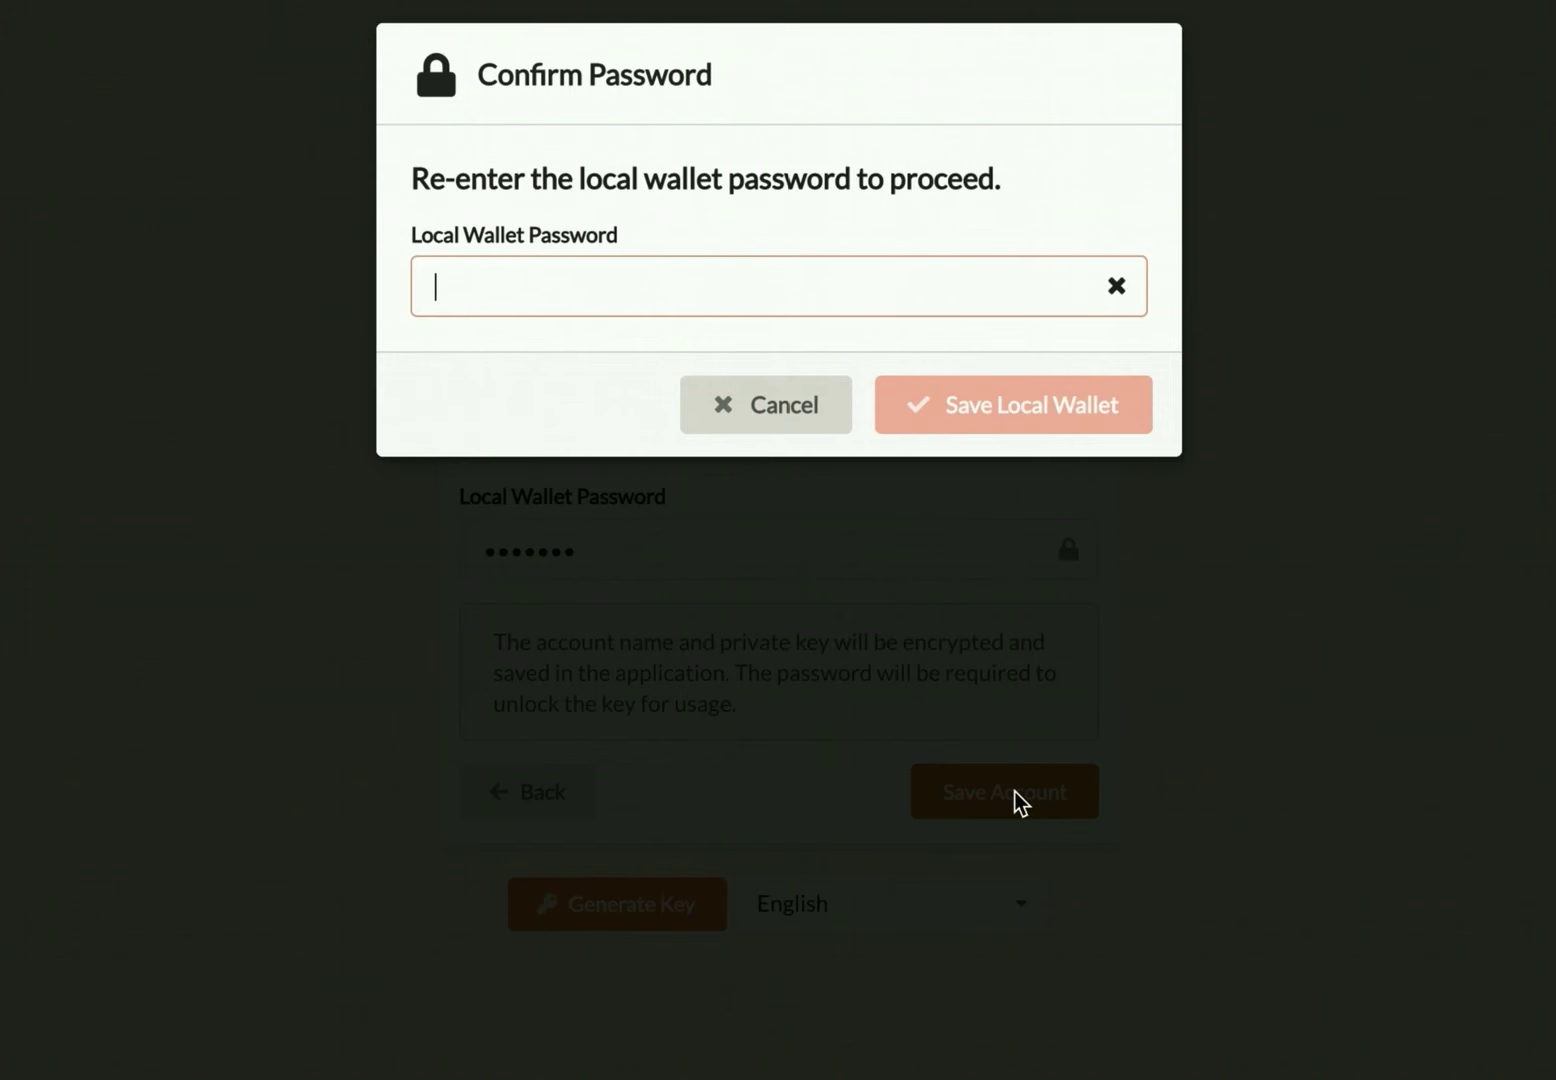
{"action": "type", "text": "•••••••"}
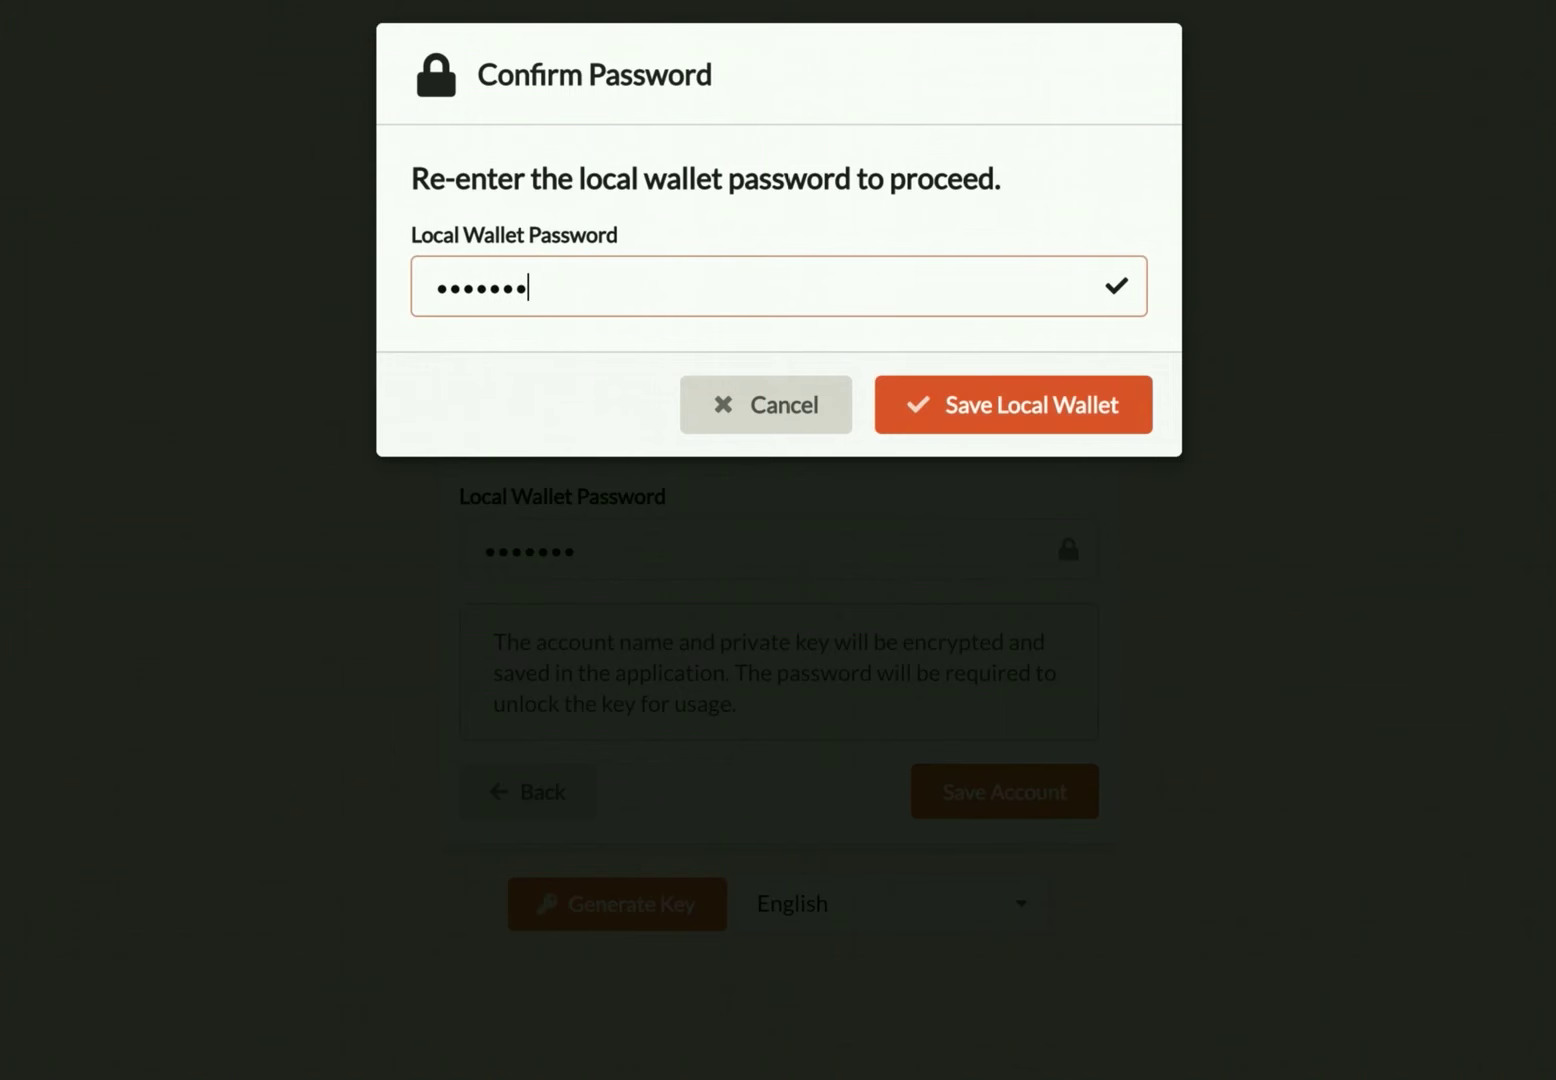
{"action": "left_click", "coordinate": [1027, 420]}
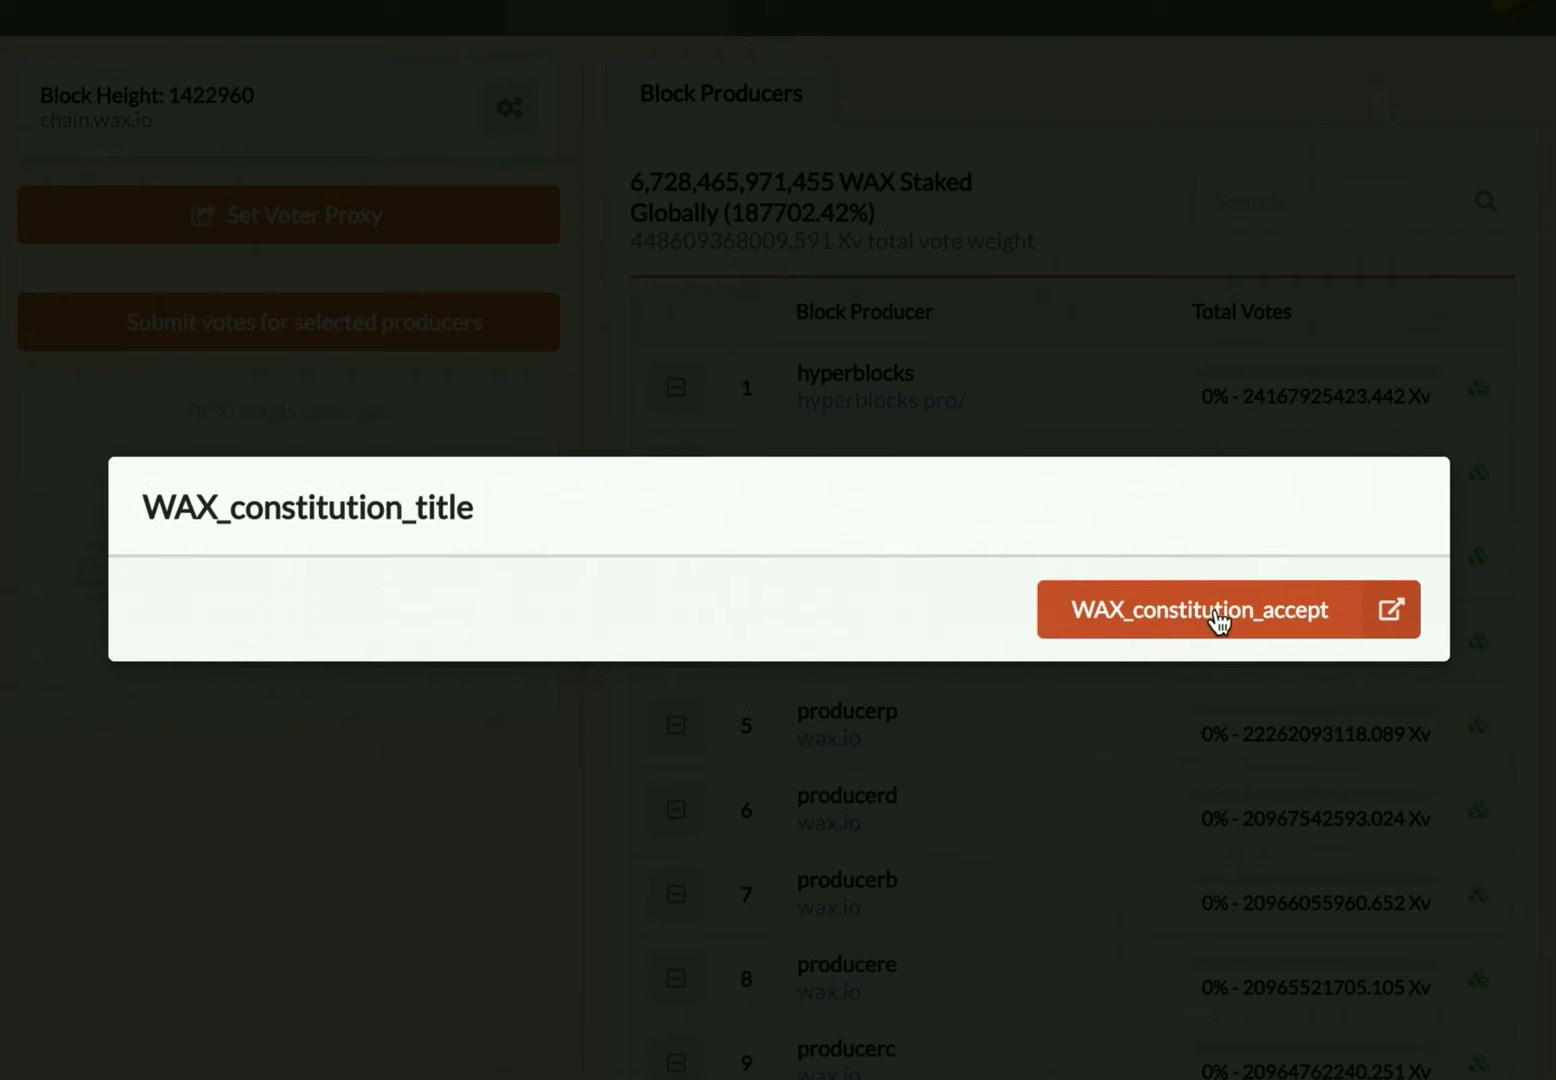
Step: Accept the WAX constitution and look through the ranked list of block producers
{"action": "left_click", "coordinate": [1218, 615]}
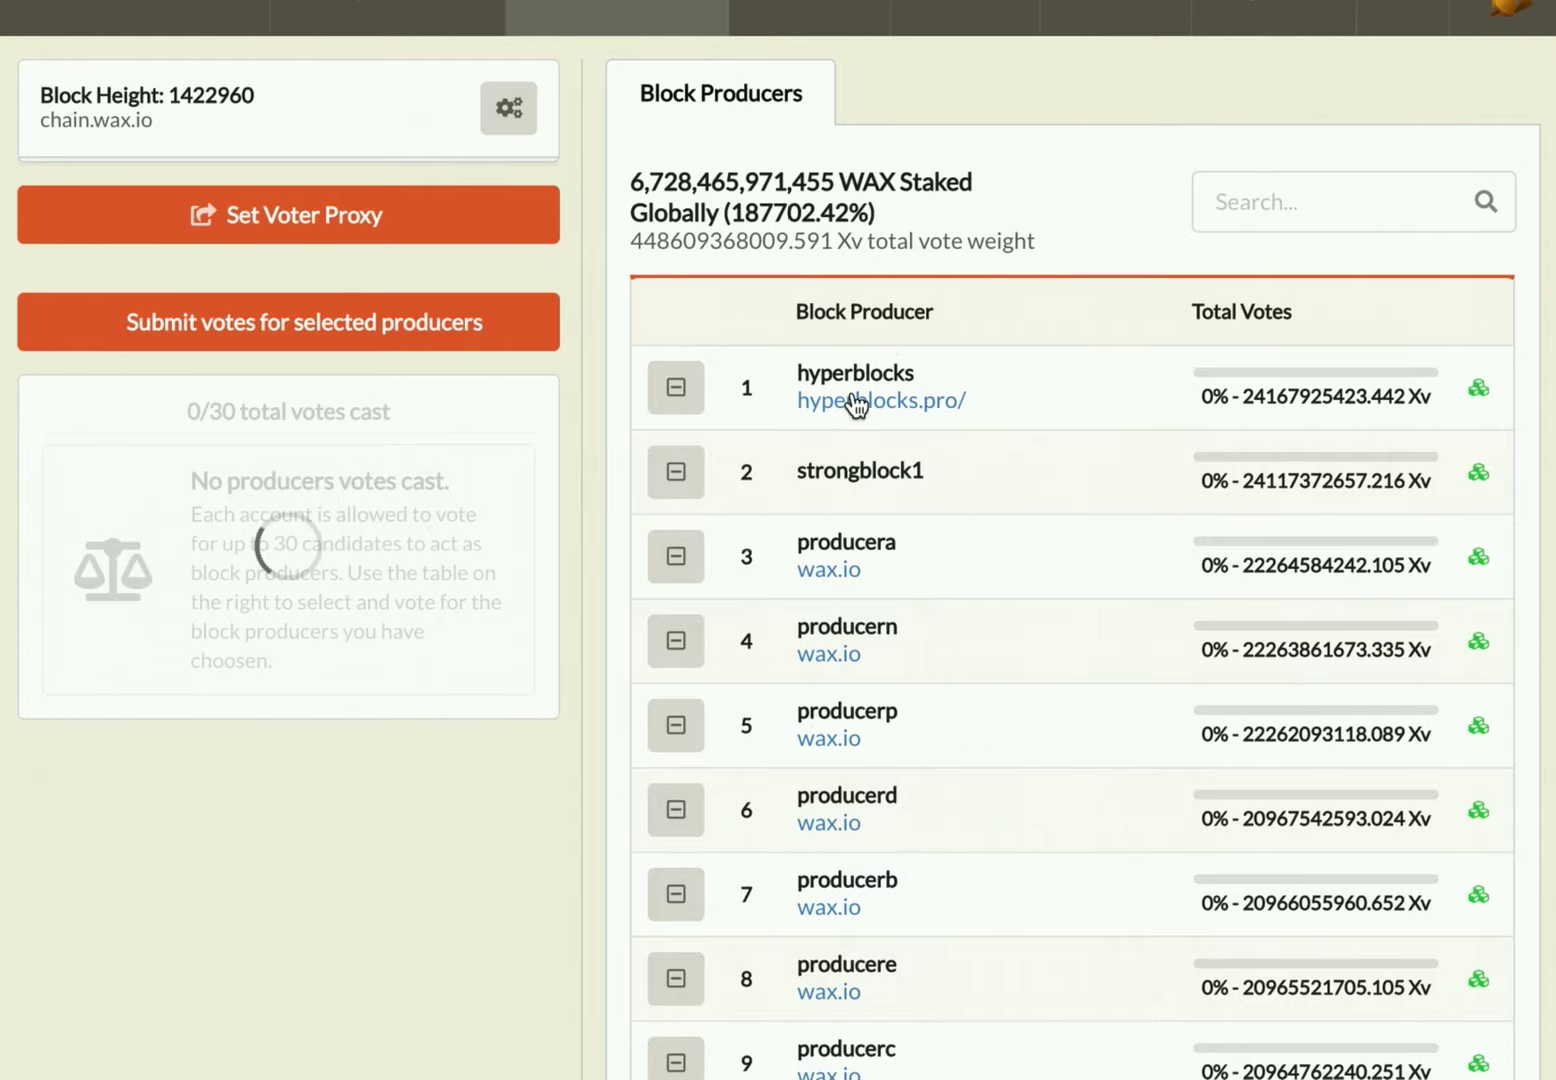
{"action": "scroll", "coordinate": [848, 465], "scroll_direction": "down", "scroll_amount": 3}
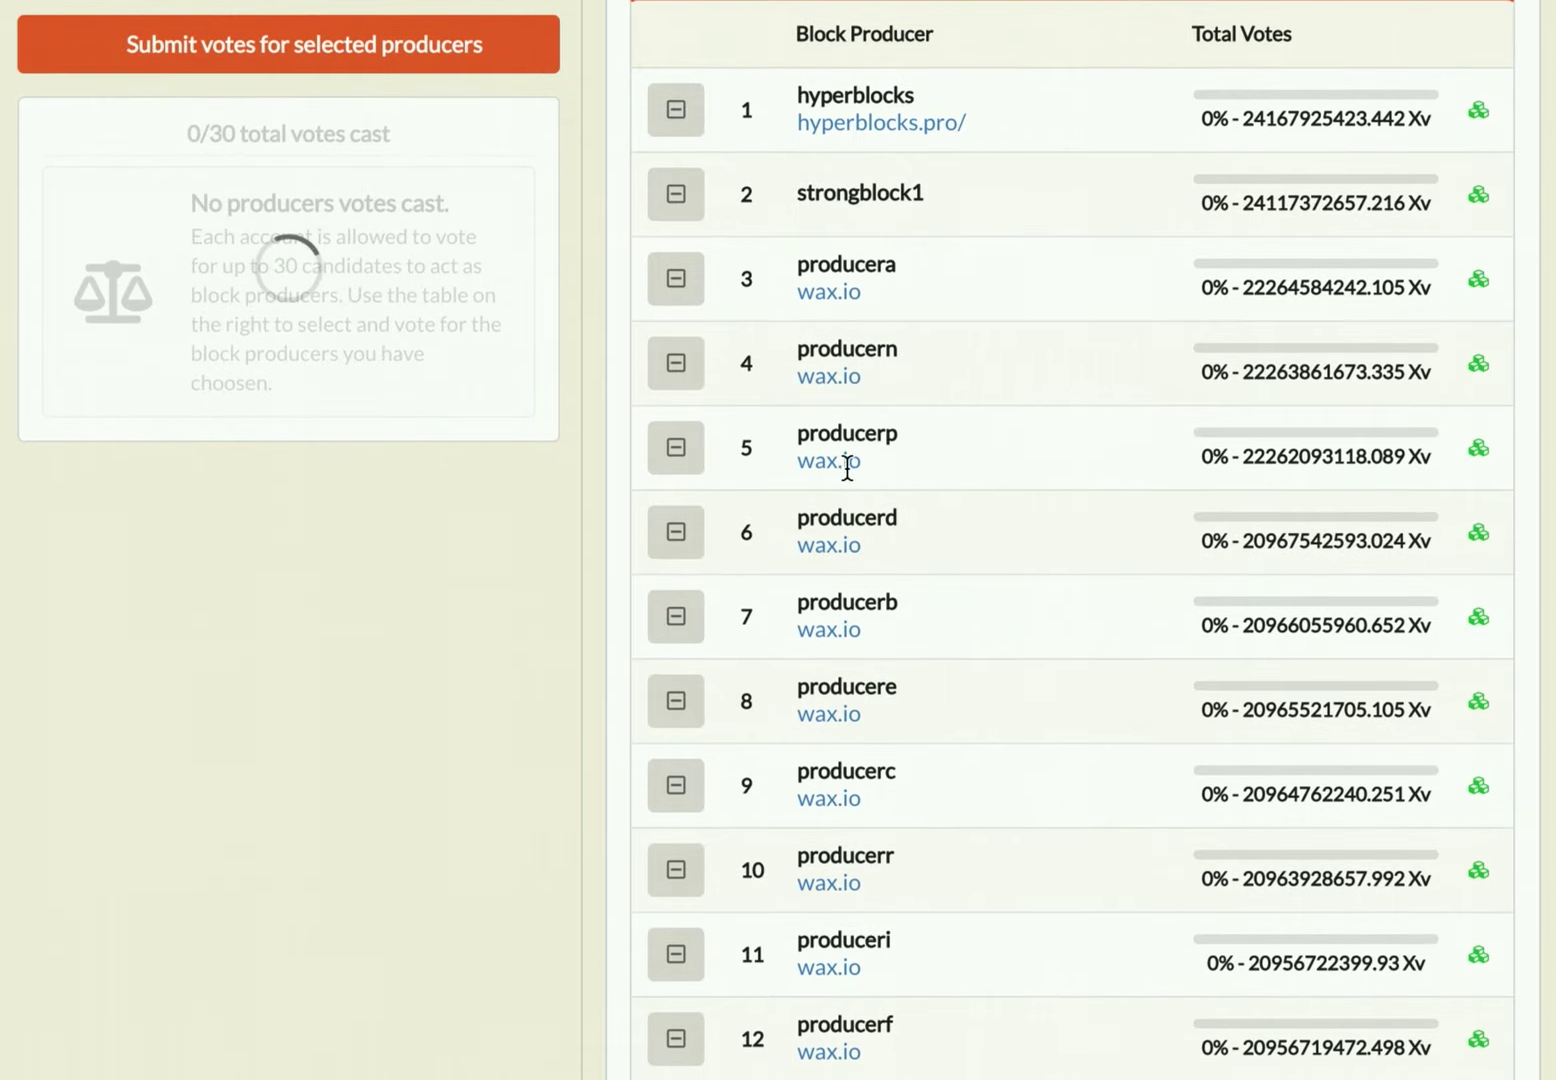
{"action": "scroll", "coordinate": [848, 465], "scroll_direction": "down", "scroll_amount": 6}
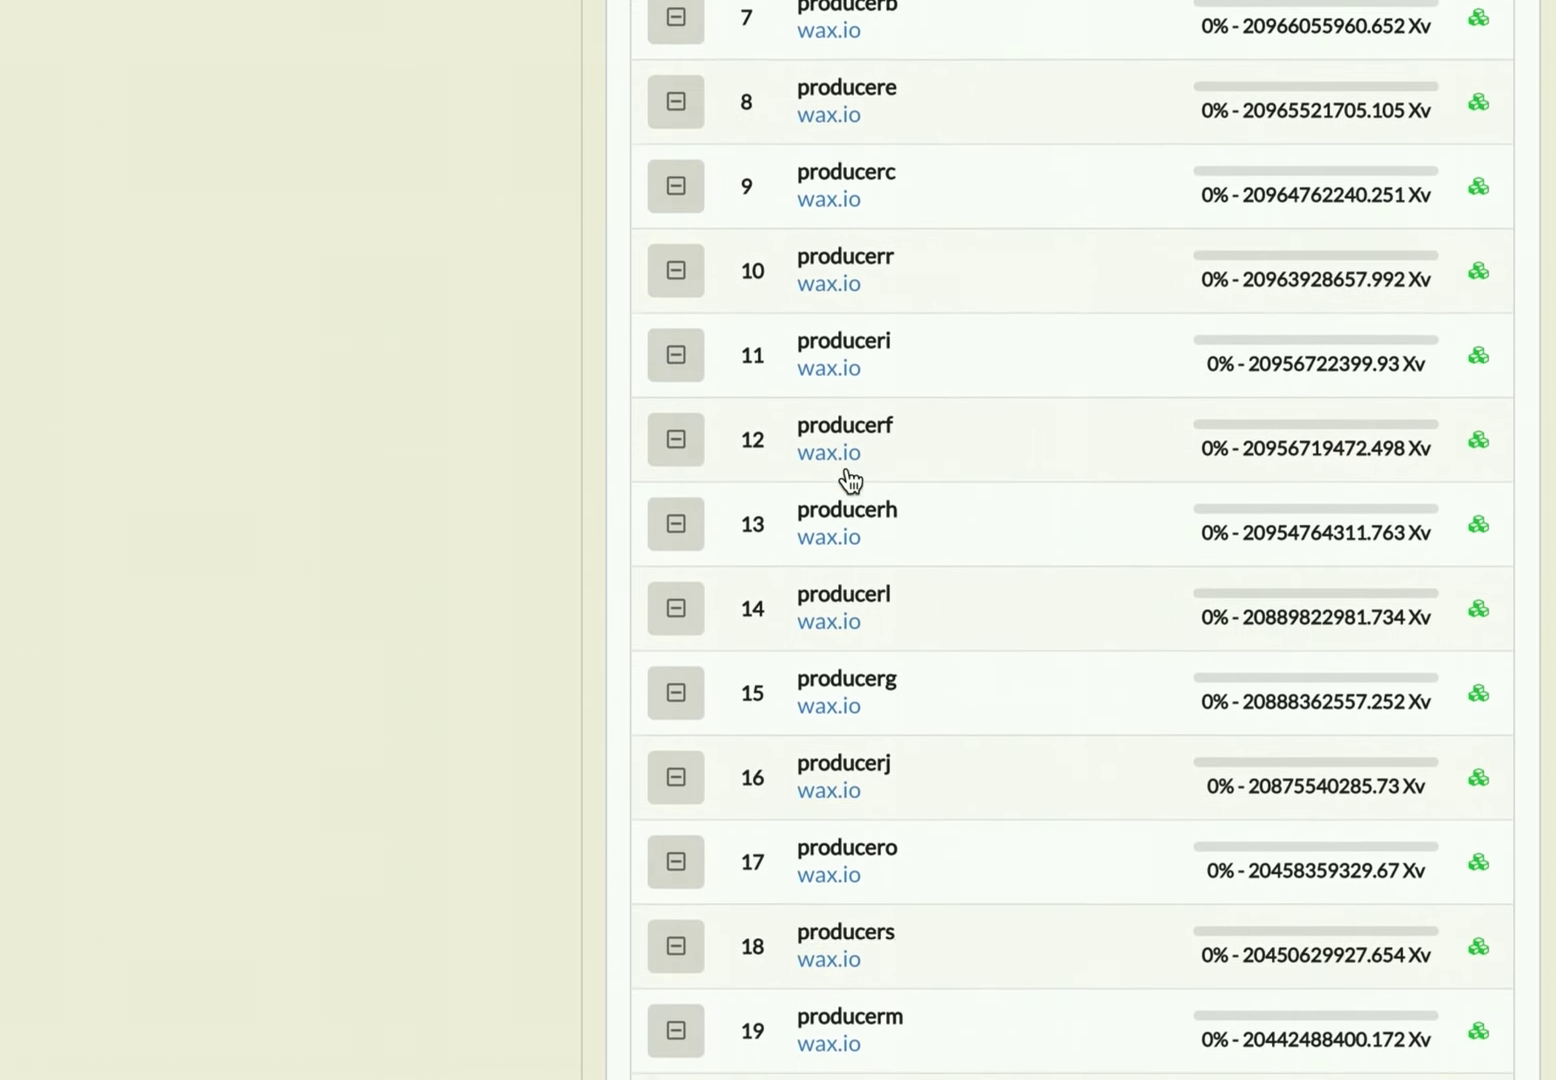
{"action": "scroll", "coordinate": [850, 480], "scroll_direction": "down", "scroll_amount": 3}
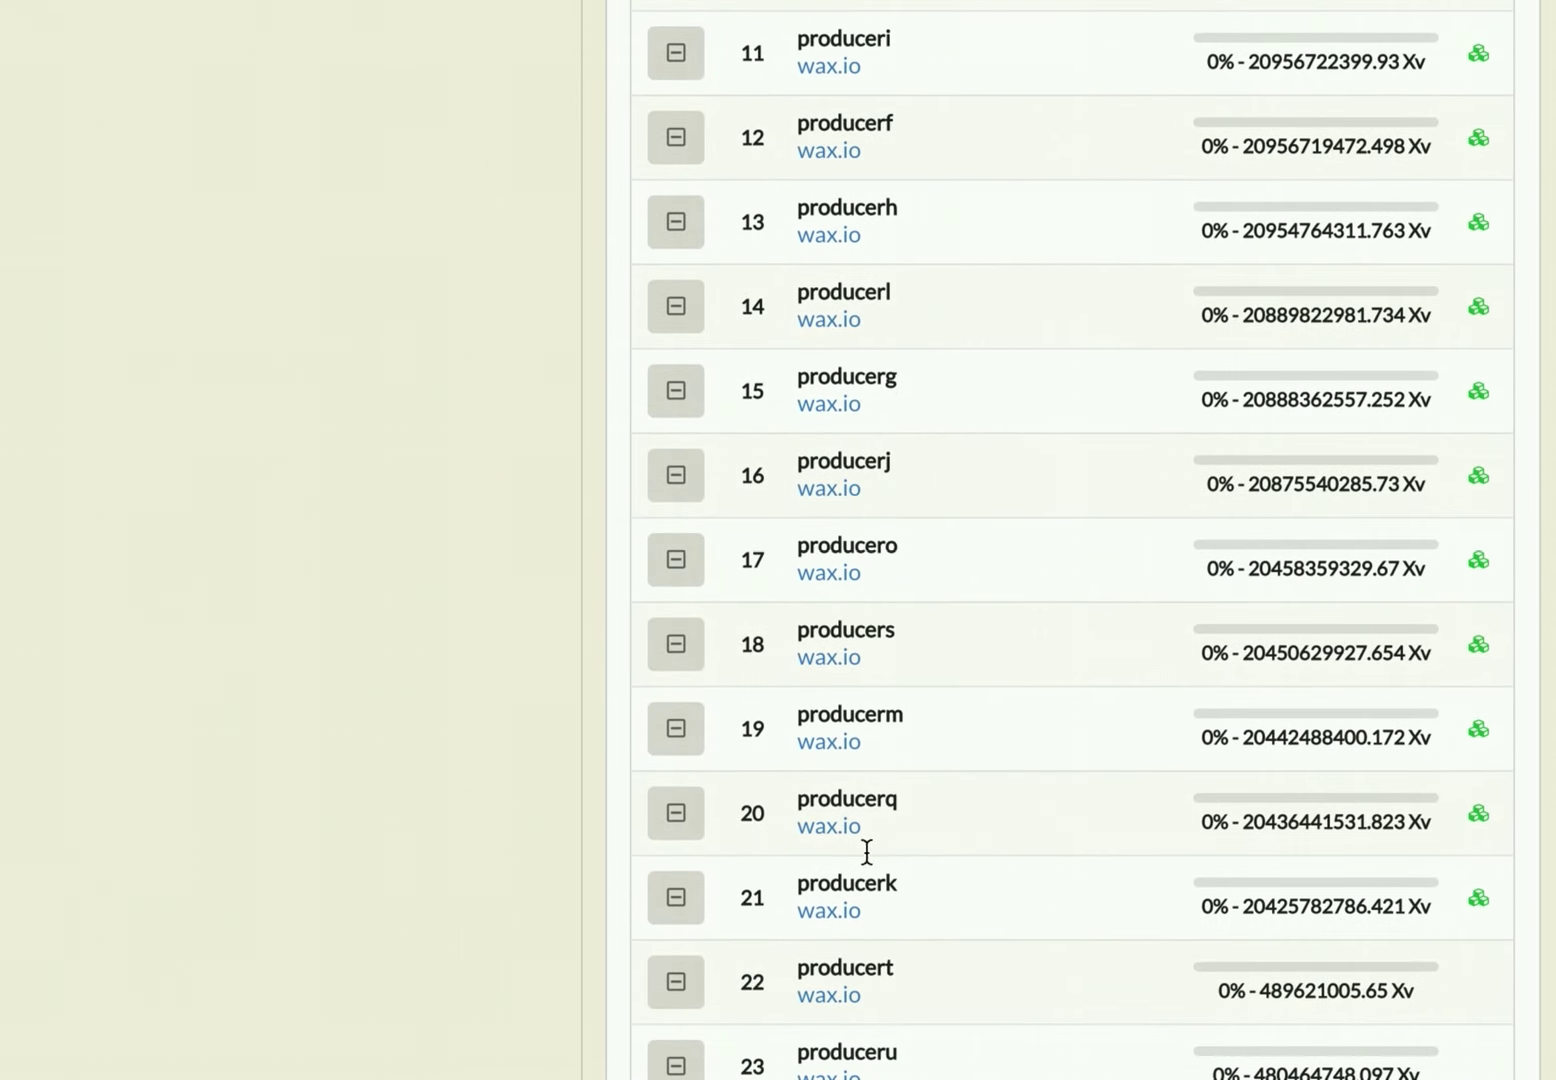
{"action": "scroll", "coordinate": [867, 760], "scroll_direction": "up", "scroll_amount": 12}
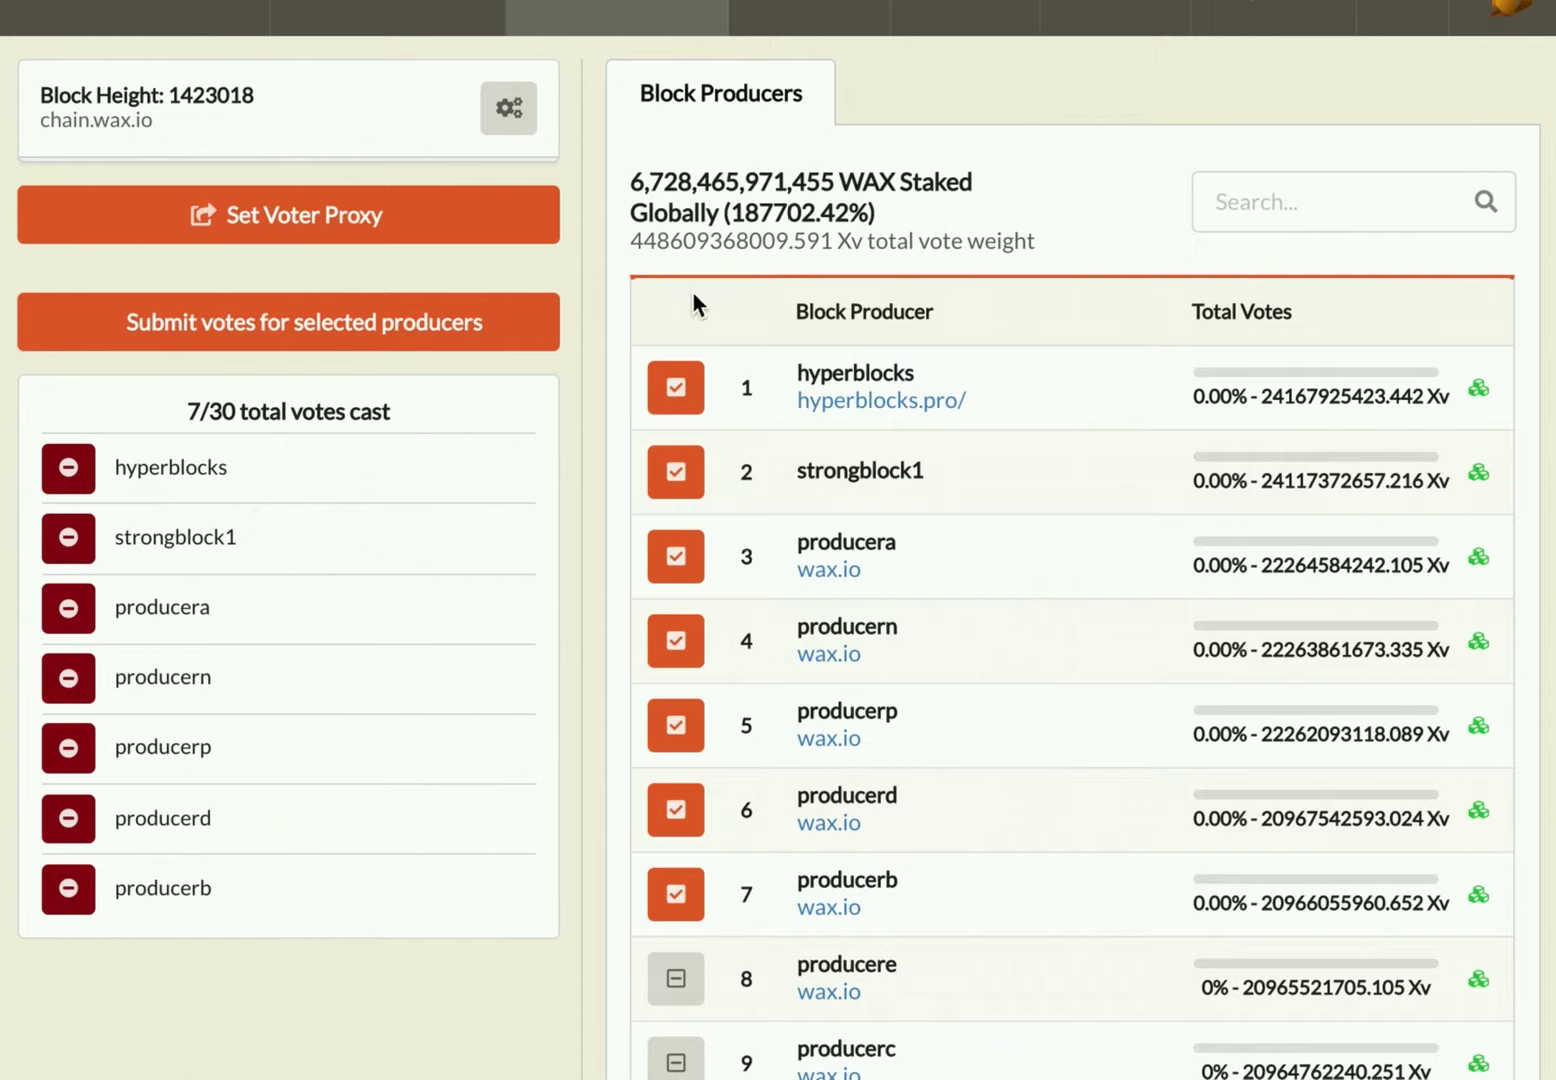
Step: Select the block producers producere, producerc, producerr, produceri, producerf and producerh for voting
{"action": "scroll", "coordinate": [678, 295], "scroll_direction": "down", "scroll_amount": 4}
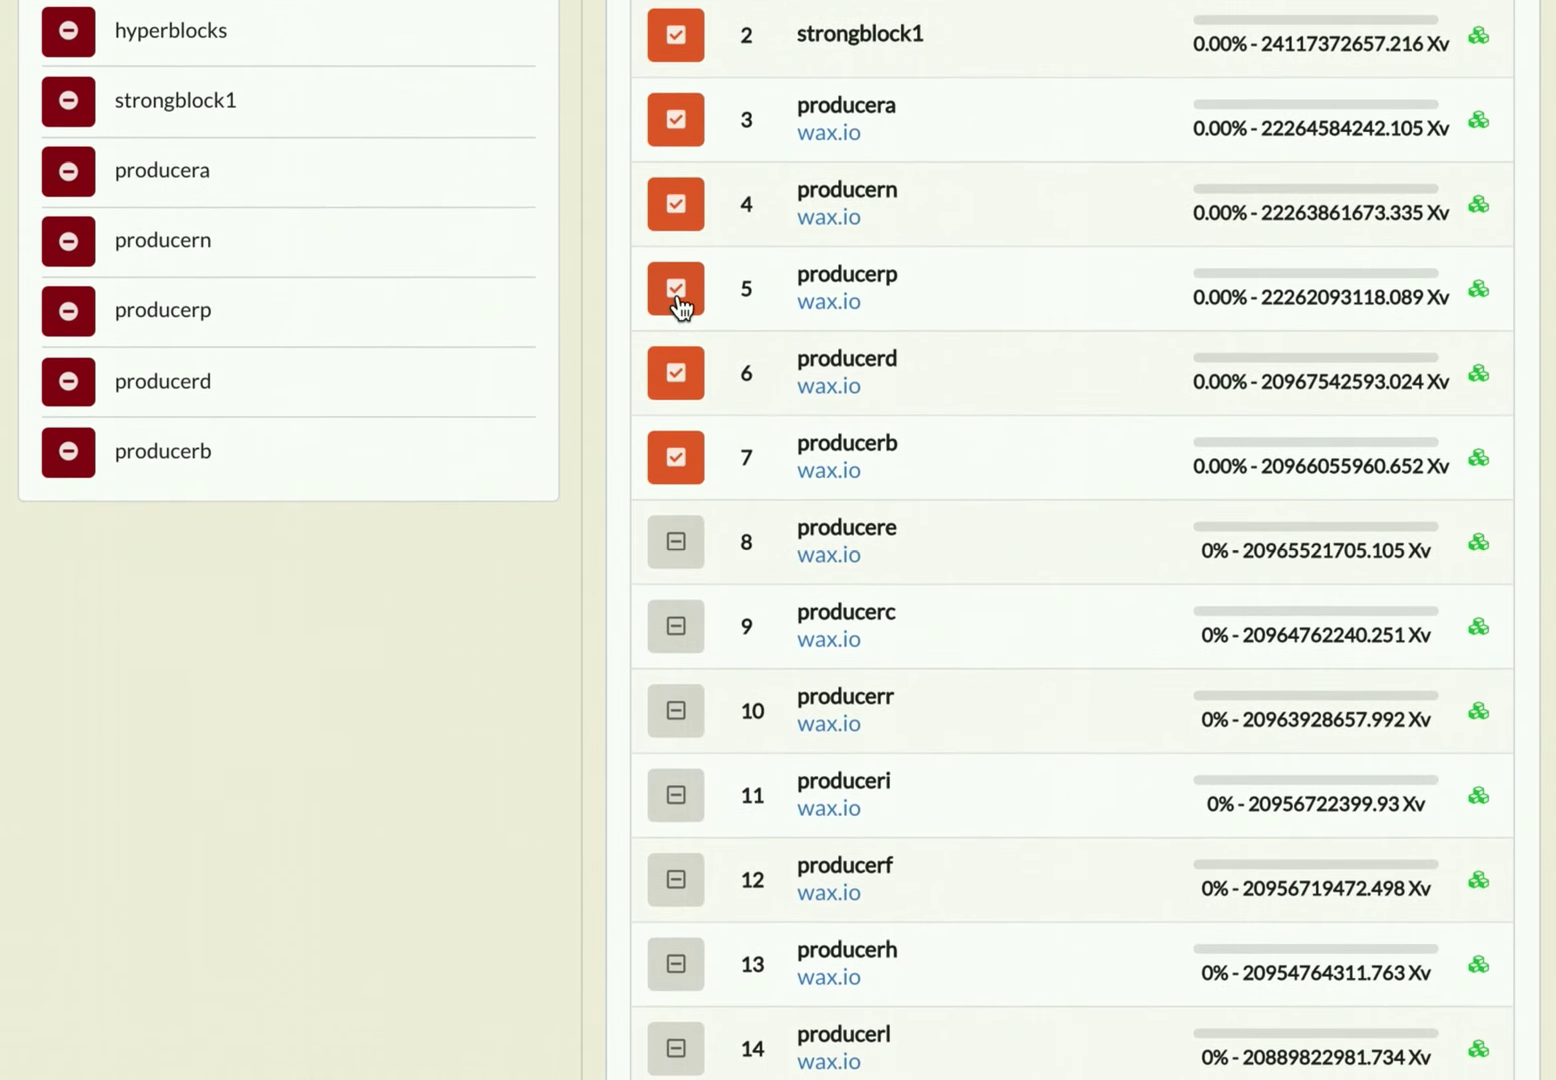
{"action": "left_click", "coordinate": [675, 542]}
{"action": "left_click", "coordinate": [682, 630]}
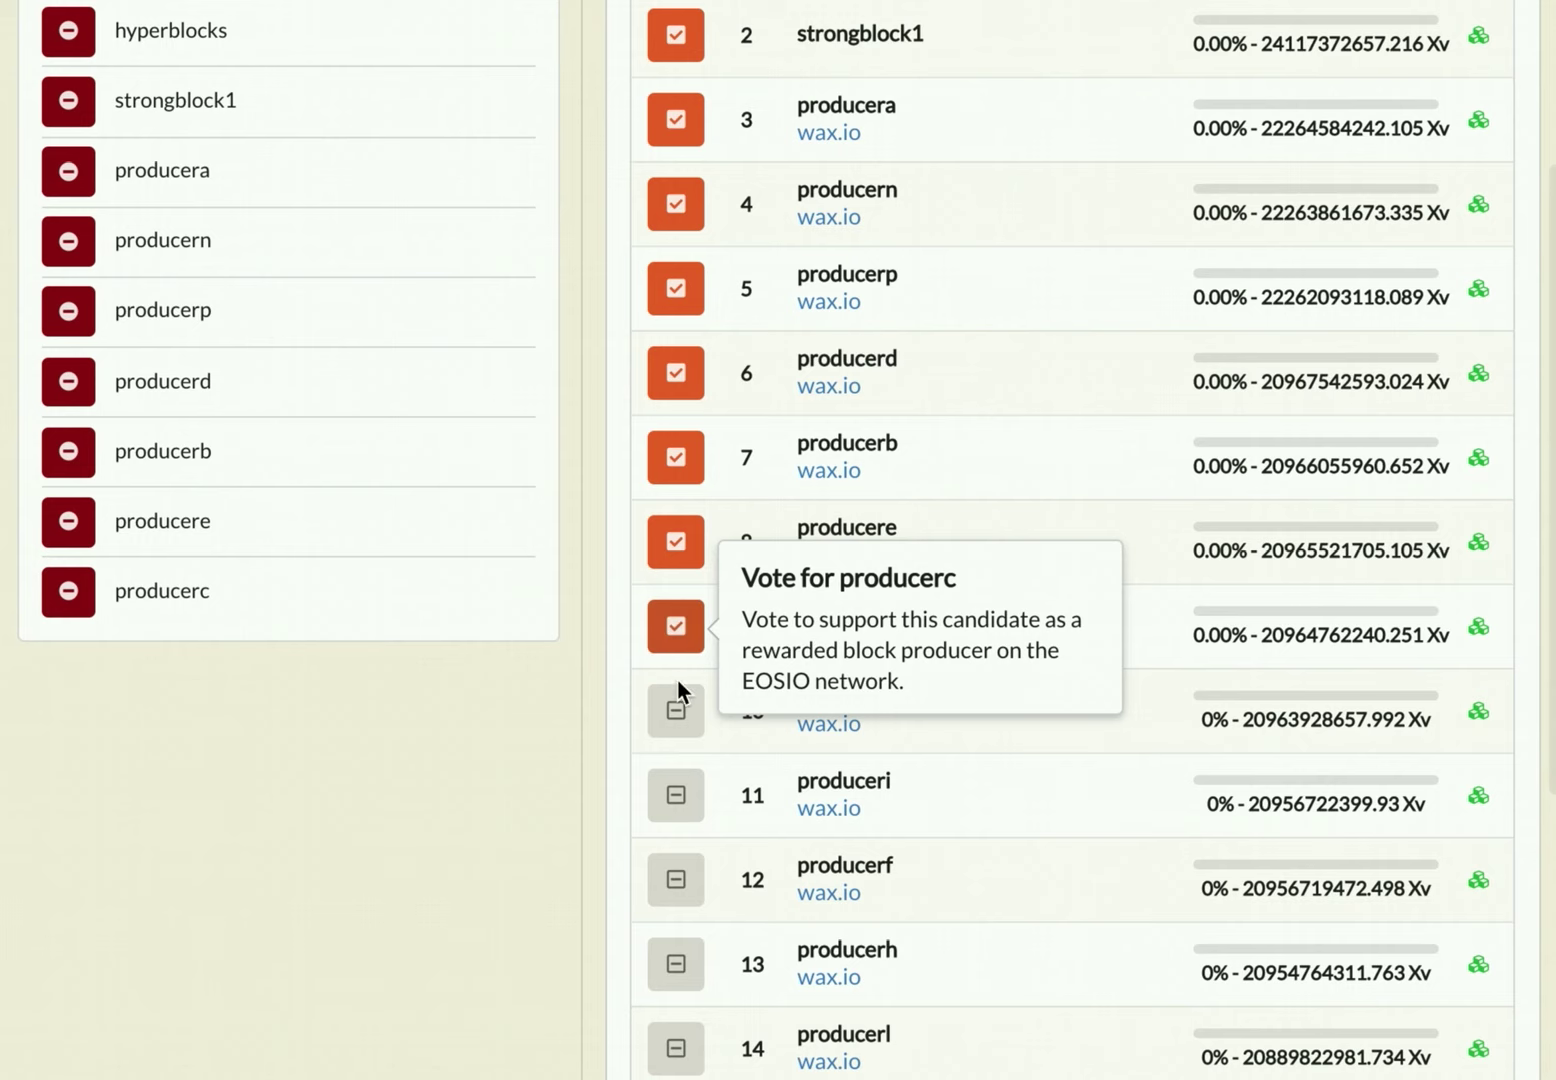
{"action": "left_click", "coordinate": [678, 722]}
{"action": "scroll", "coordinate": [680, 718], "scroll_direction": "down", "scroll_amount": 1}
{"action": "left_click", "coordinate": [678, 720]}
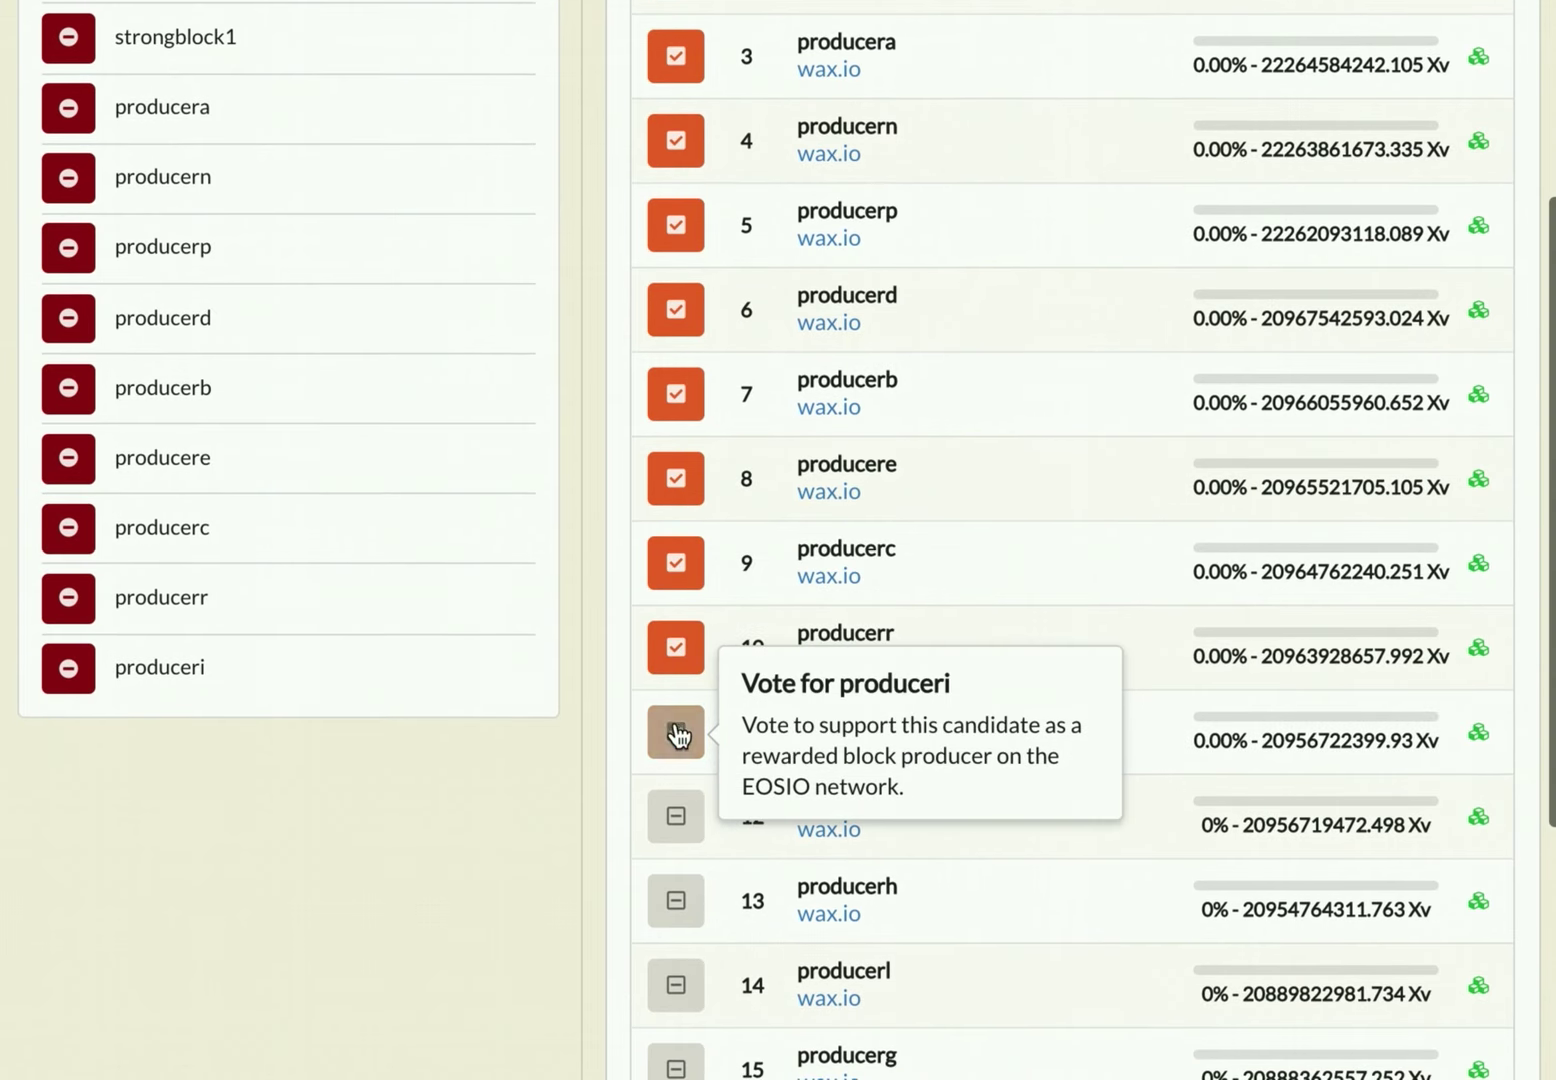
{"action": "scroll", "coordinate": [681, 710], "scroll_direction": "down", "scroll_amount": 2}
{"action": "left_click", "coordinate": [681, 700]}
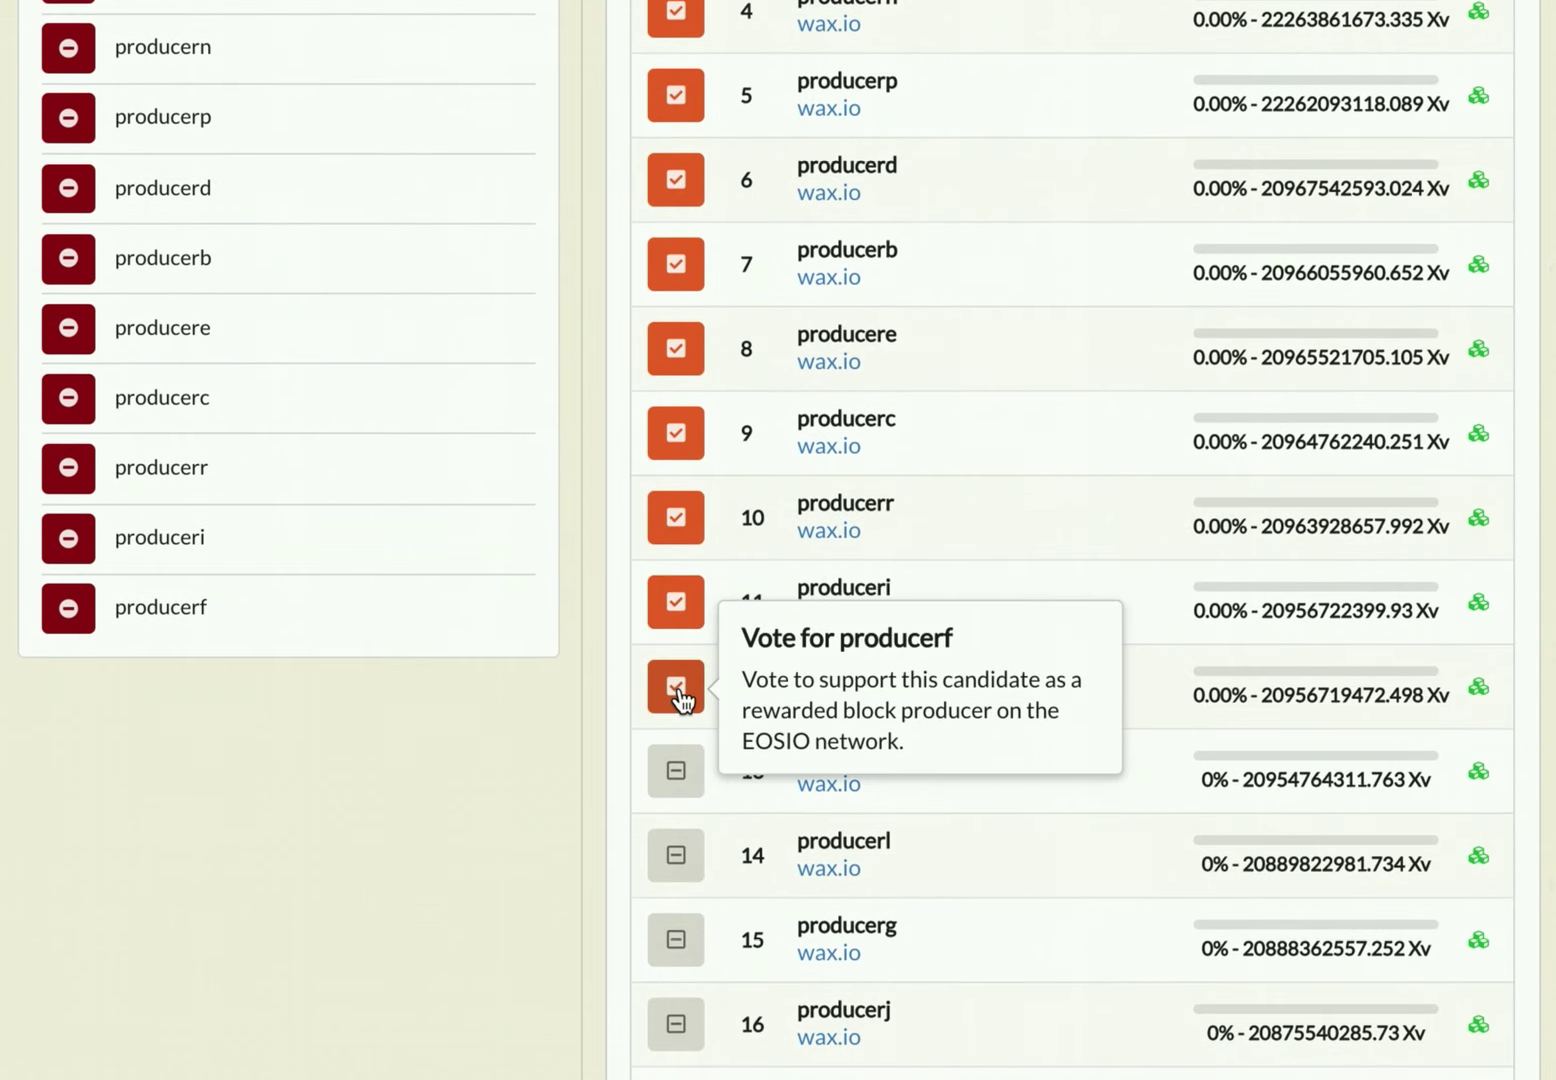
{"action": "left_click", "coordinate": [683, 778]}
Step: Add producerl, producerg, producerj, producero, producers, producerm and producerq to the vote selection
{"action": "scroll", "coordinate": [681, 785], "scroll_direction": "down", "scroll_amount": 6}
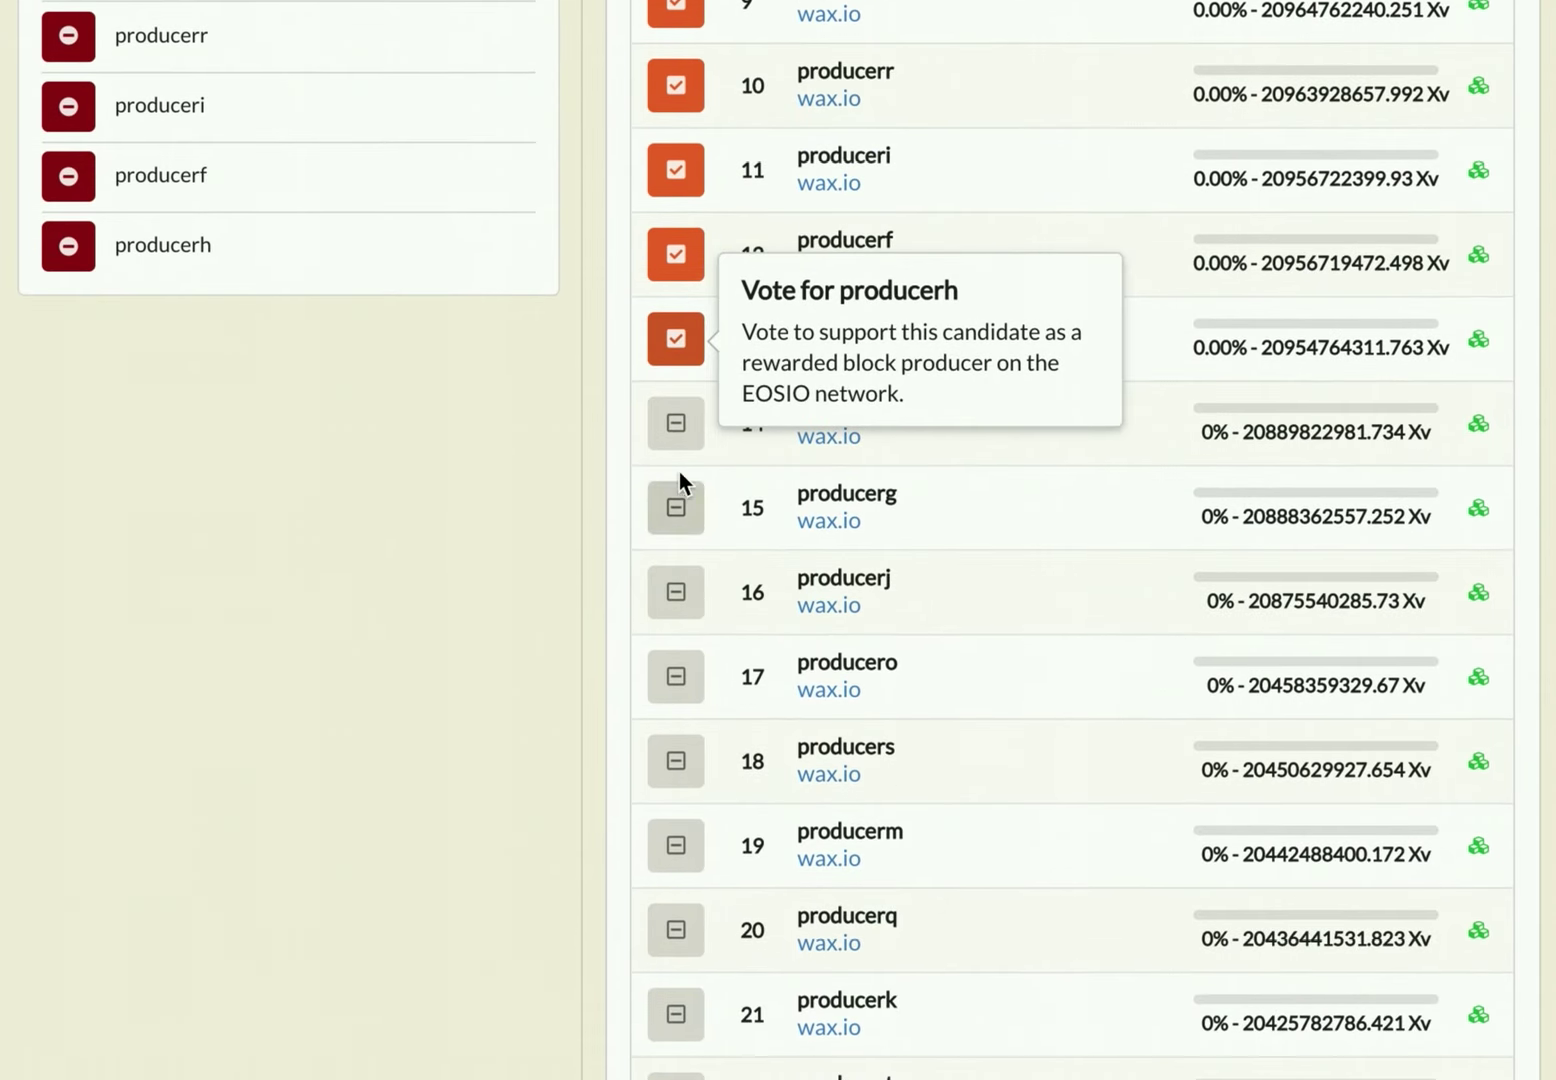
{"action": "left_click", "coordinate": [680, 440]}
{"action": "left_click", "coordinate": [683, 515]}
{"action": "left_click", "coordinate": [676, 596]}
{"action": "left_click", "coordinate": [677, 677]}
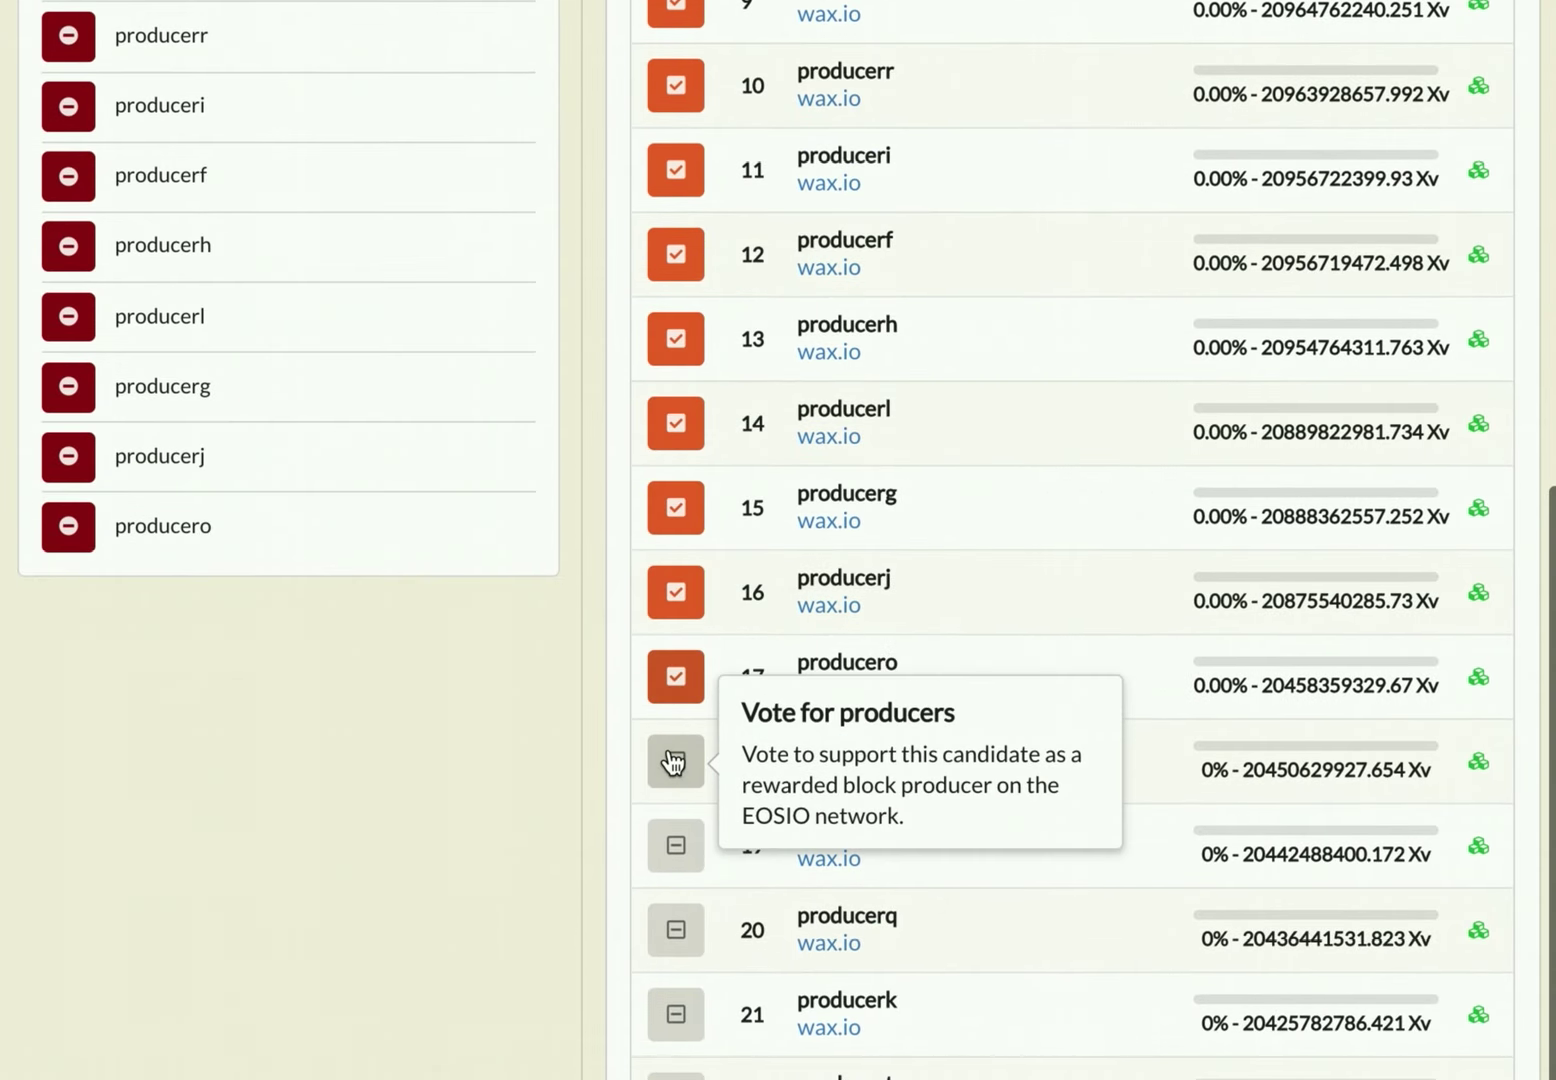
{"action": "left_click", "coordinate": [677, 760]}
{"action": "left_click", "coordinate": [677, 845]}
{"action": "left_click", "coordinate": [670, 924]}
Step: Add producerk, producert and produceru to the vote selection
{"action": "scroll", "coordinate": [675, 880], "scroll_direction": "down", "scroll_amount": 2}
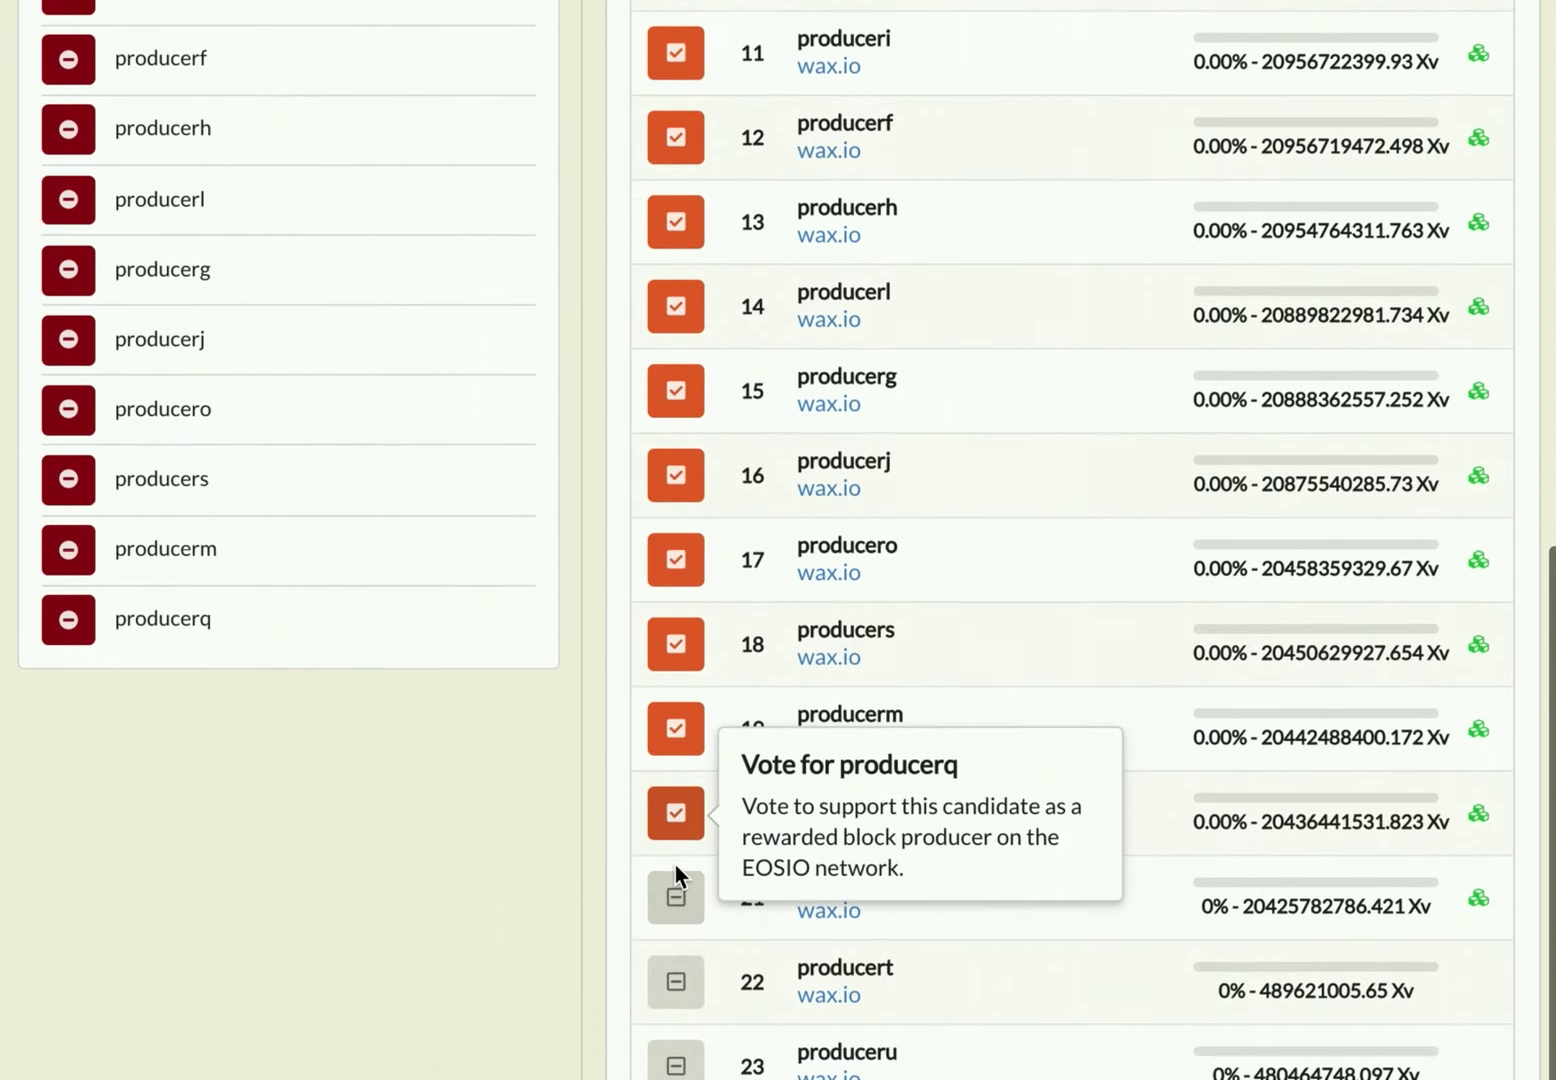
{"action": "left_click", "coordinate": [673, 926]}
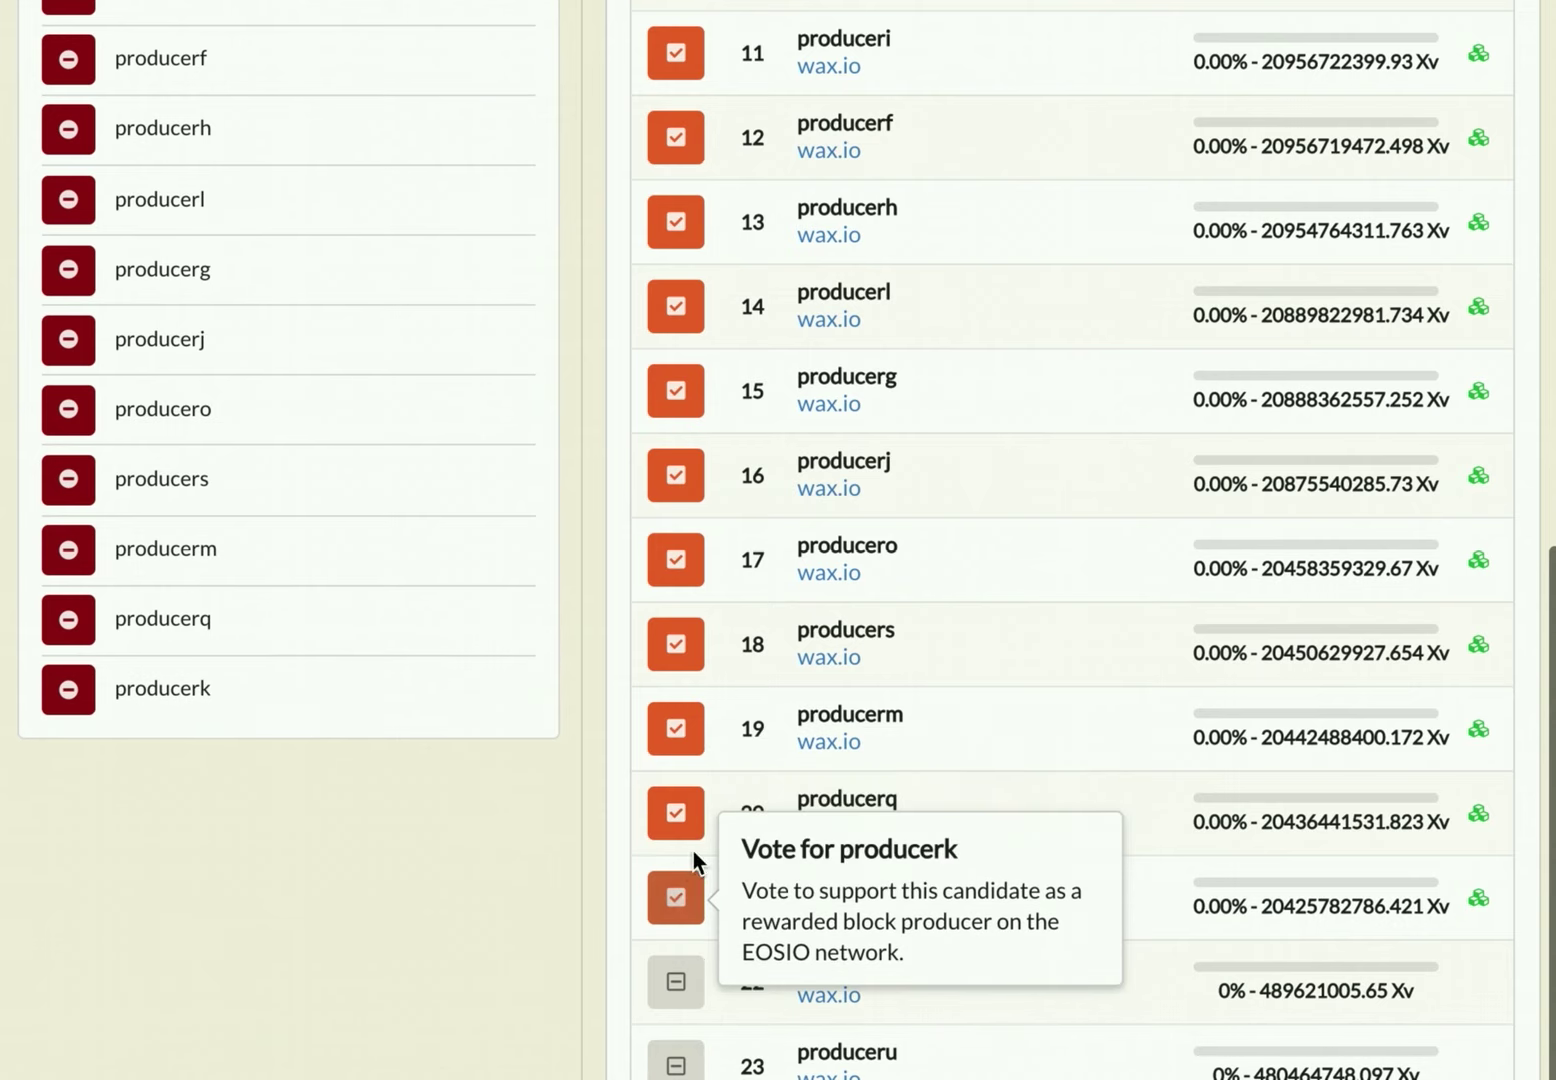
{"action": "left_click", "coordinate": [690, 995]}
{"action": "left_click", "coordinate": [676, 1070]}
Step: Start submitting the votes for the selected producers and read through the transaction terms
{"action": "scroll", "coordinate": [757, 772], "scroll_direction": "up", "scroll_amount": 10}
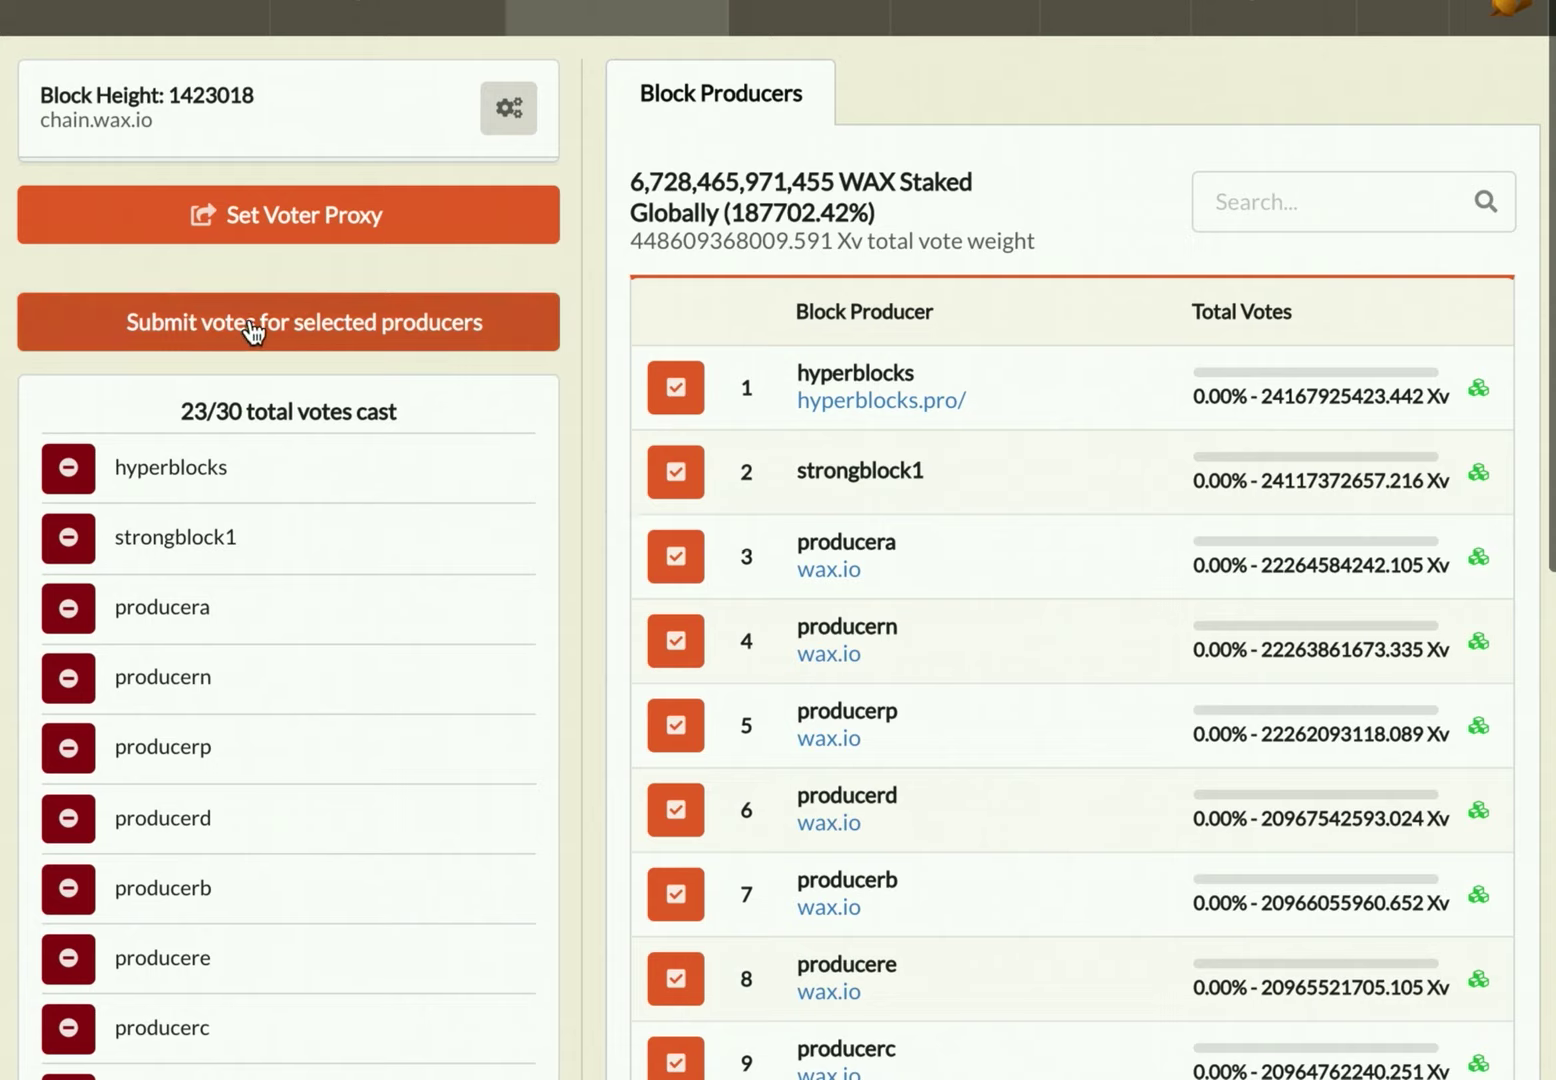
{"action": "left_click", "coordinate": [305, 333]}
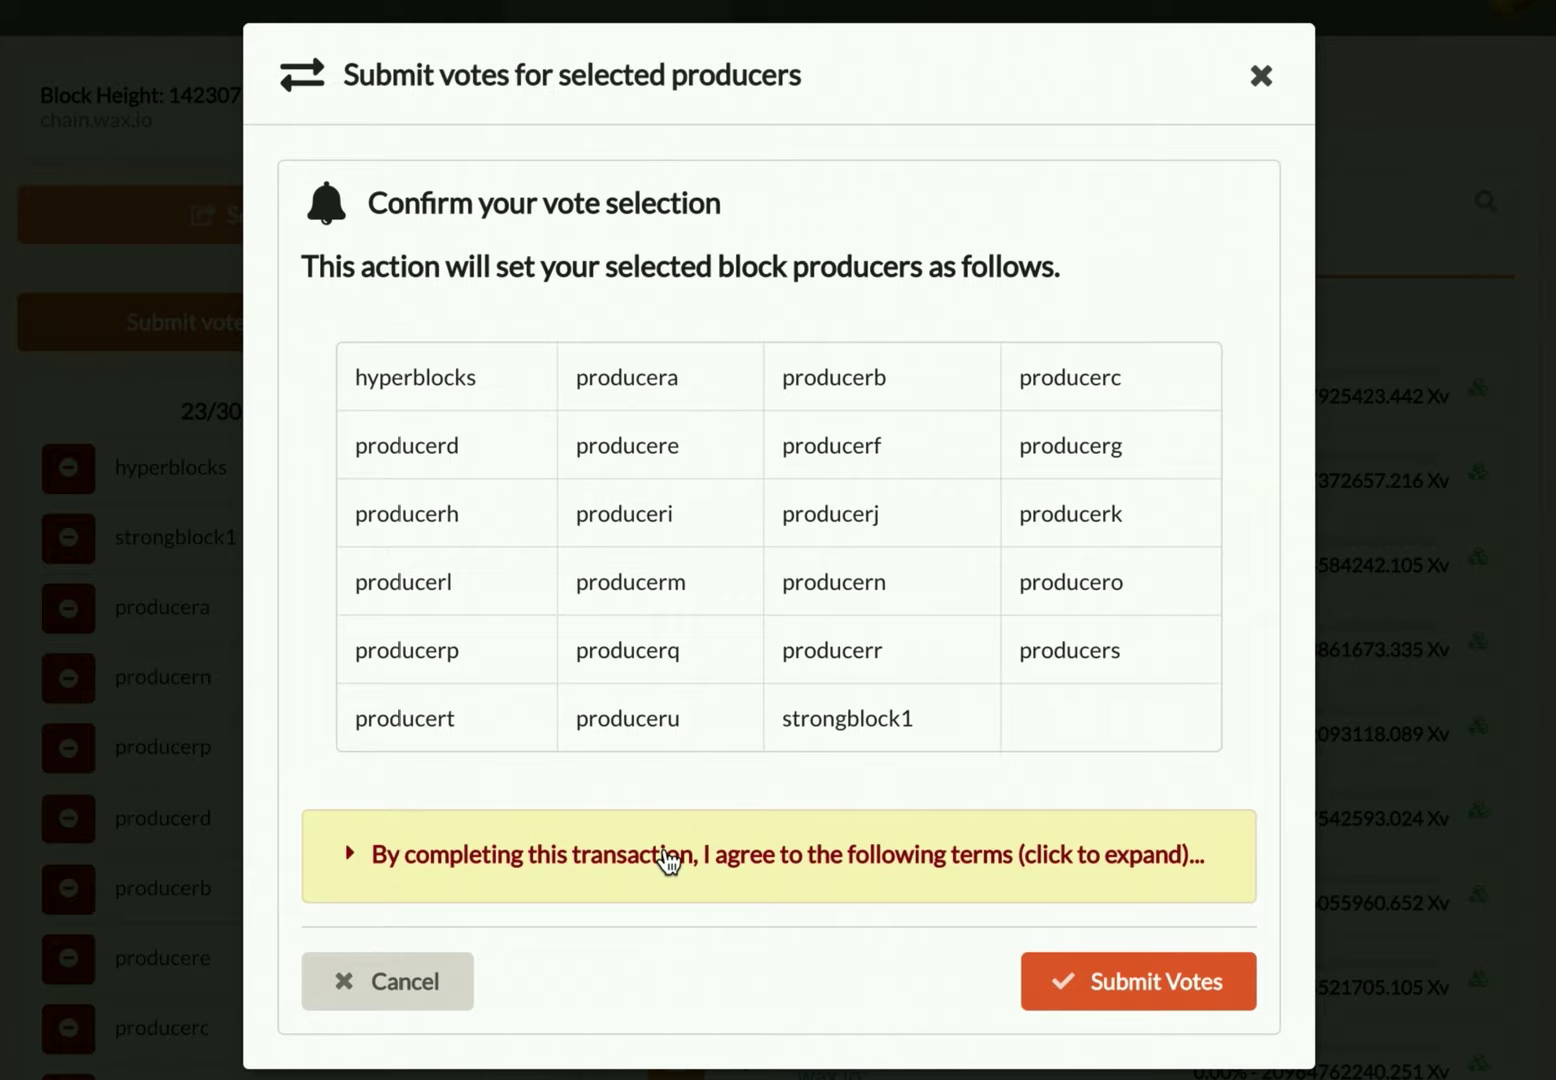
{"action": "left_click", "coordinate": [669, 855]}
{"action": "scroll", "coordinate": [658, 840], "scroll_direction": "down", "scroll_amount": 3}
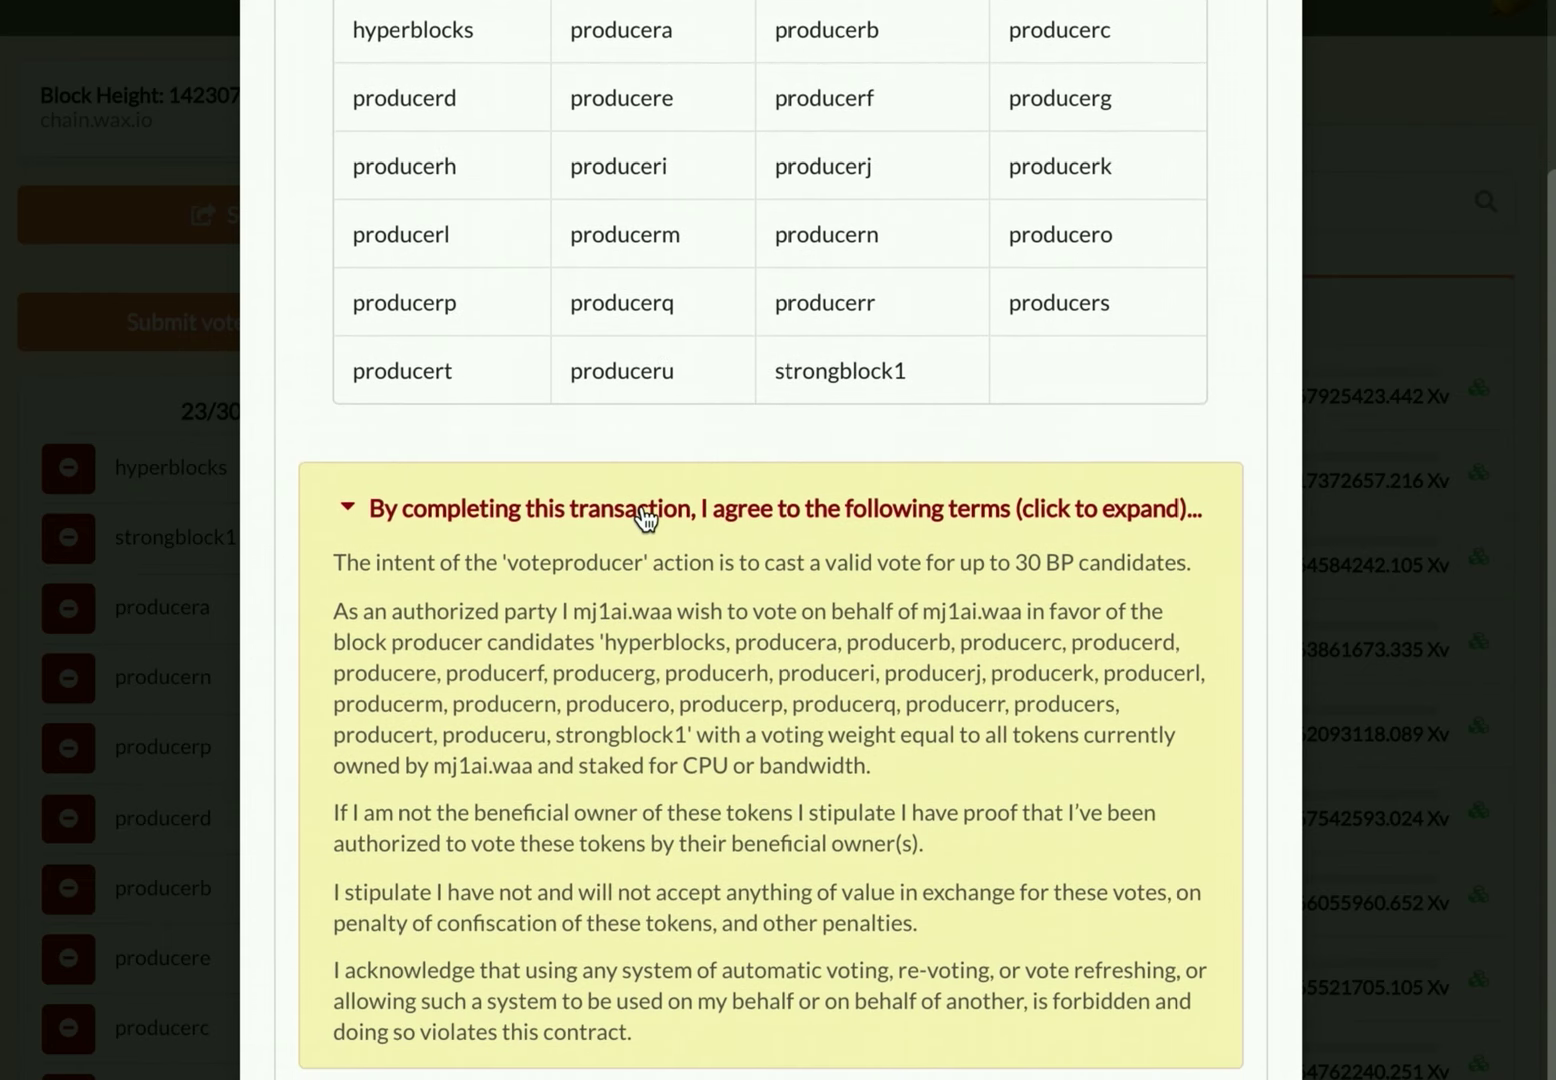
{"action": "left_click", "coordinate": [662, 510]}
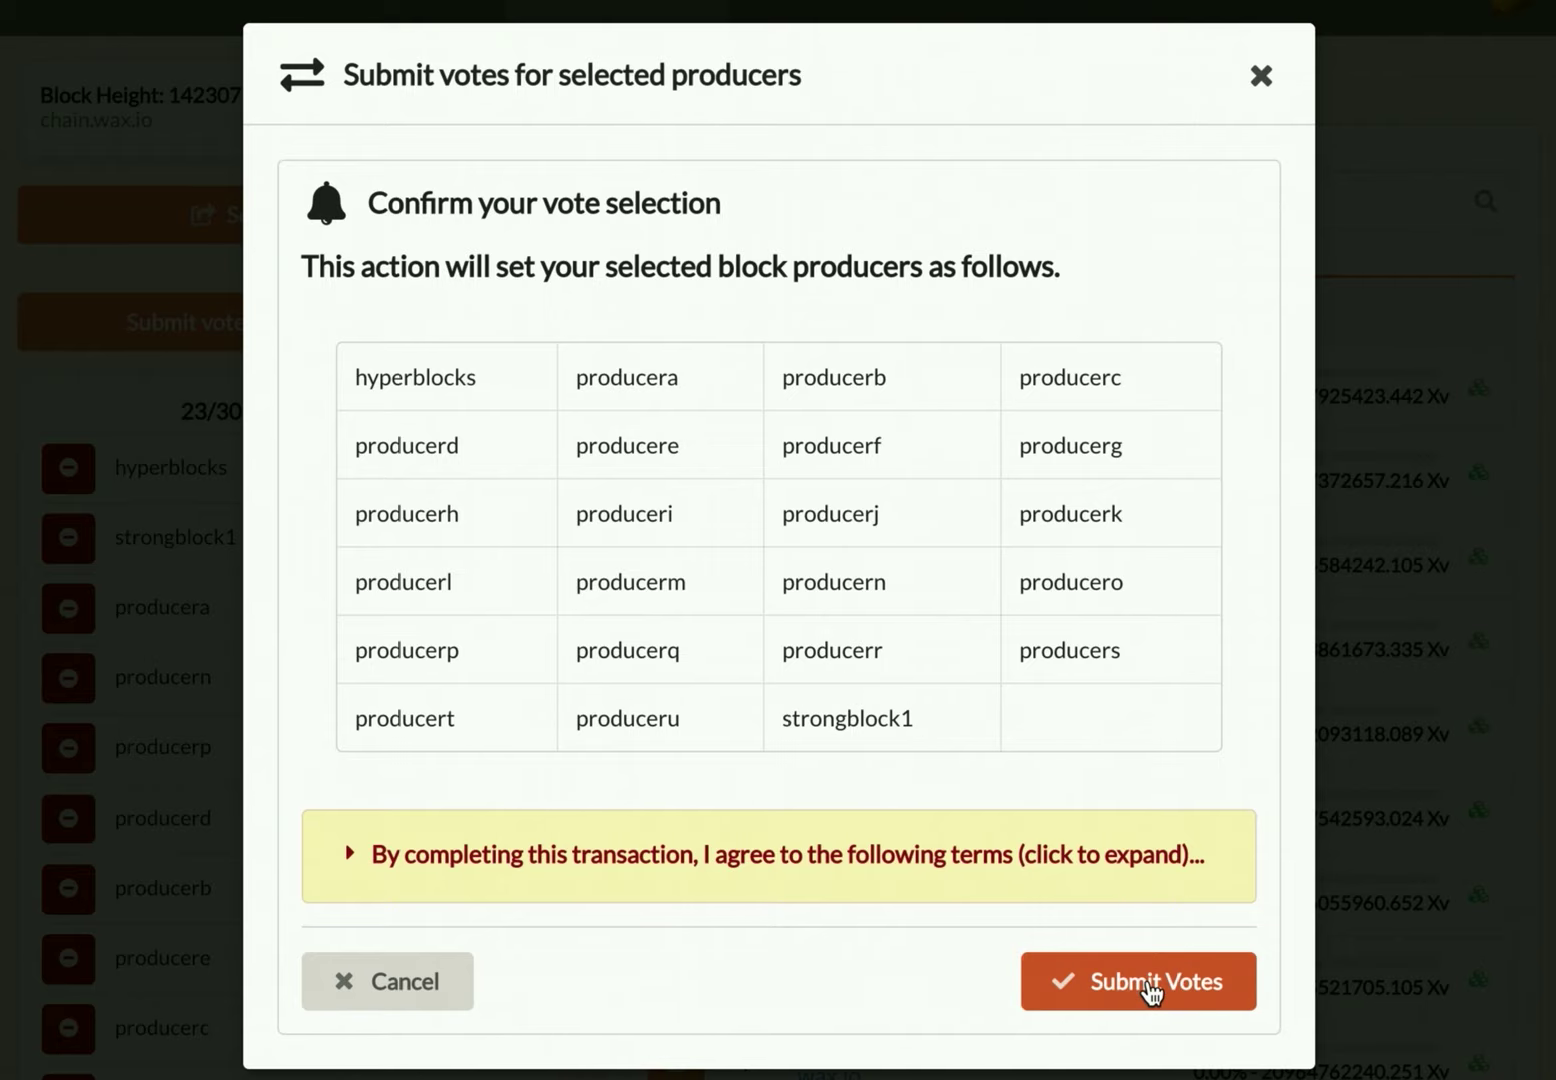
Step: Submit the votes, close the transaction notice, and review the list of voted producers
{"action": "left_click", "coordinate": [1146, 984]}
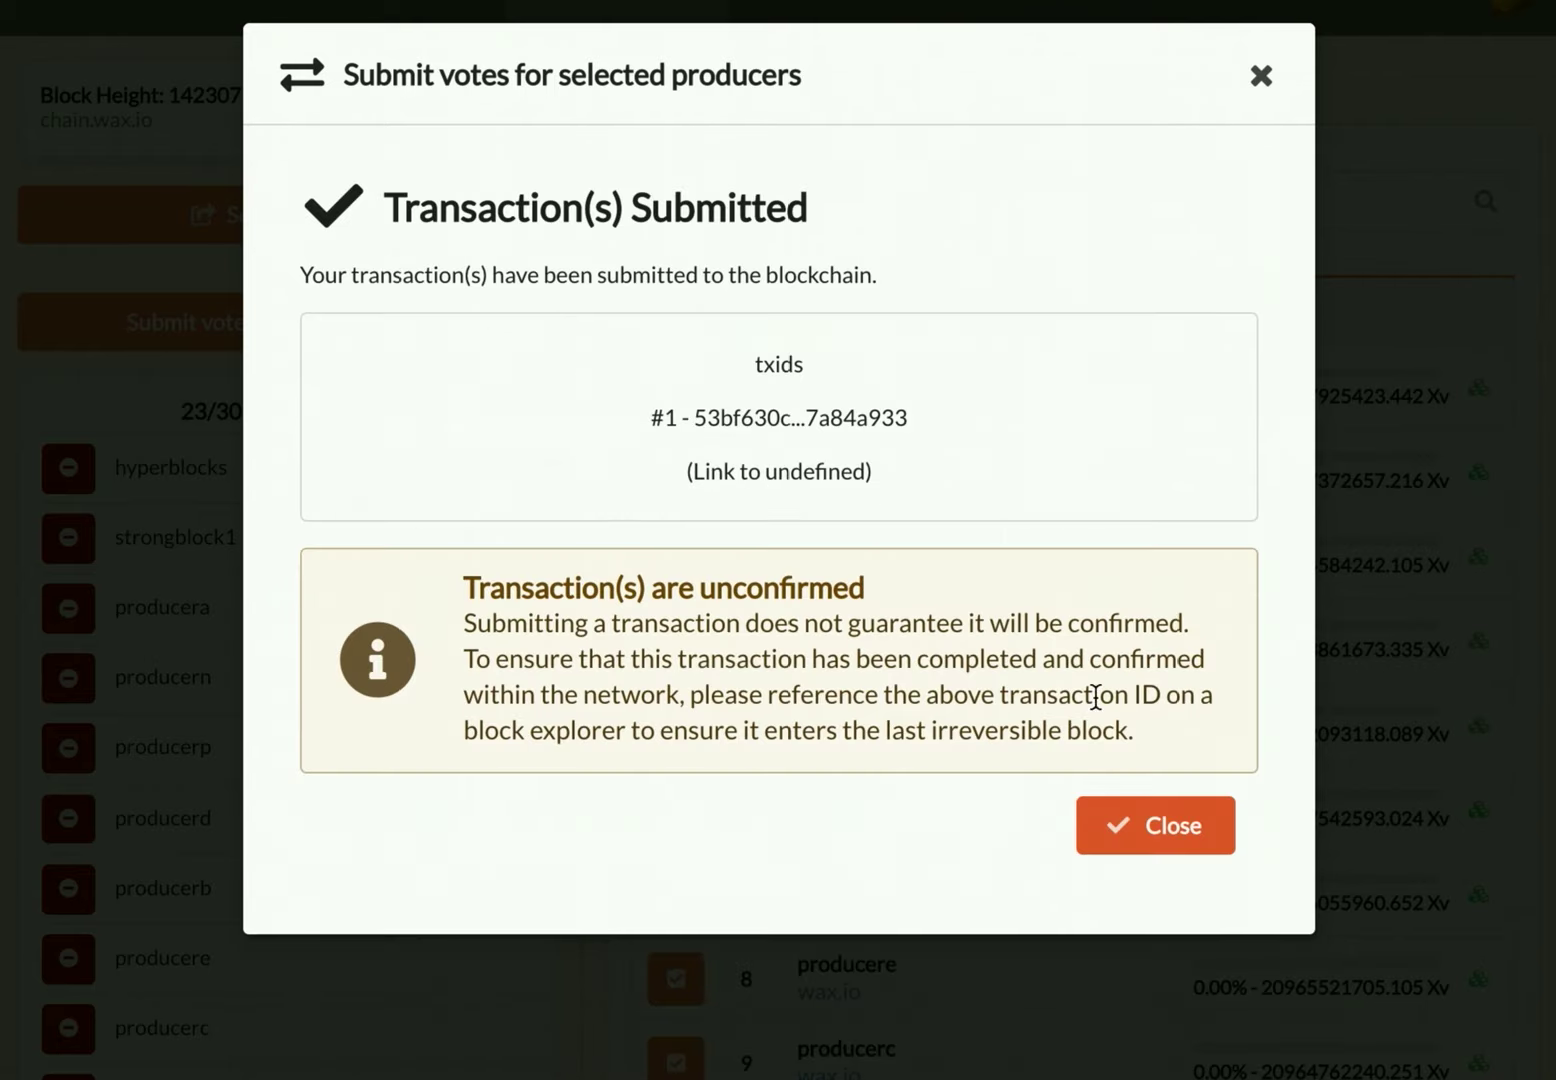
{"action": "left_click", "coordinate": [1185, 824]}
{"action": "scroll", "coordinate": [965, 590], "scroll_direction": "down", "scroll_amount": 10}
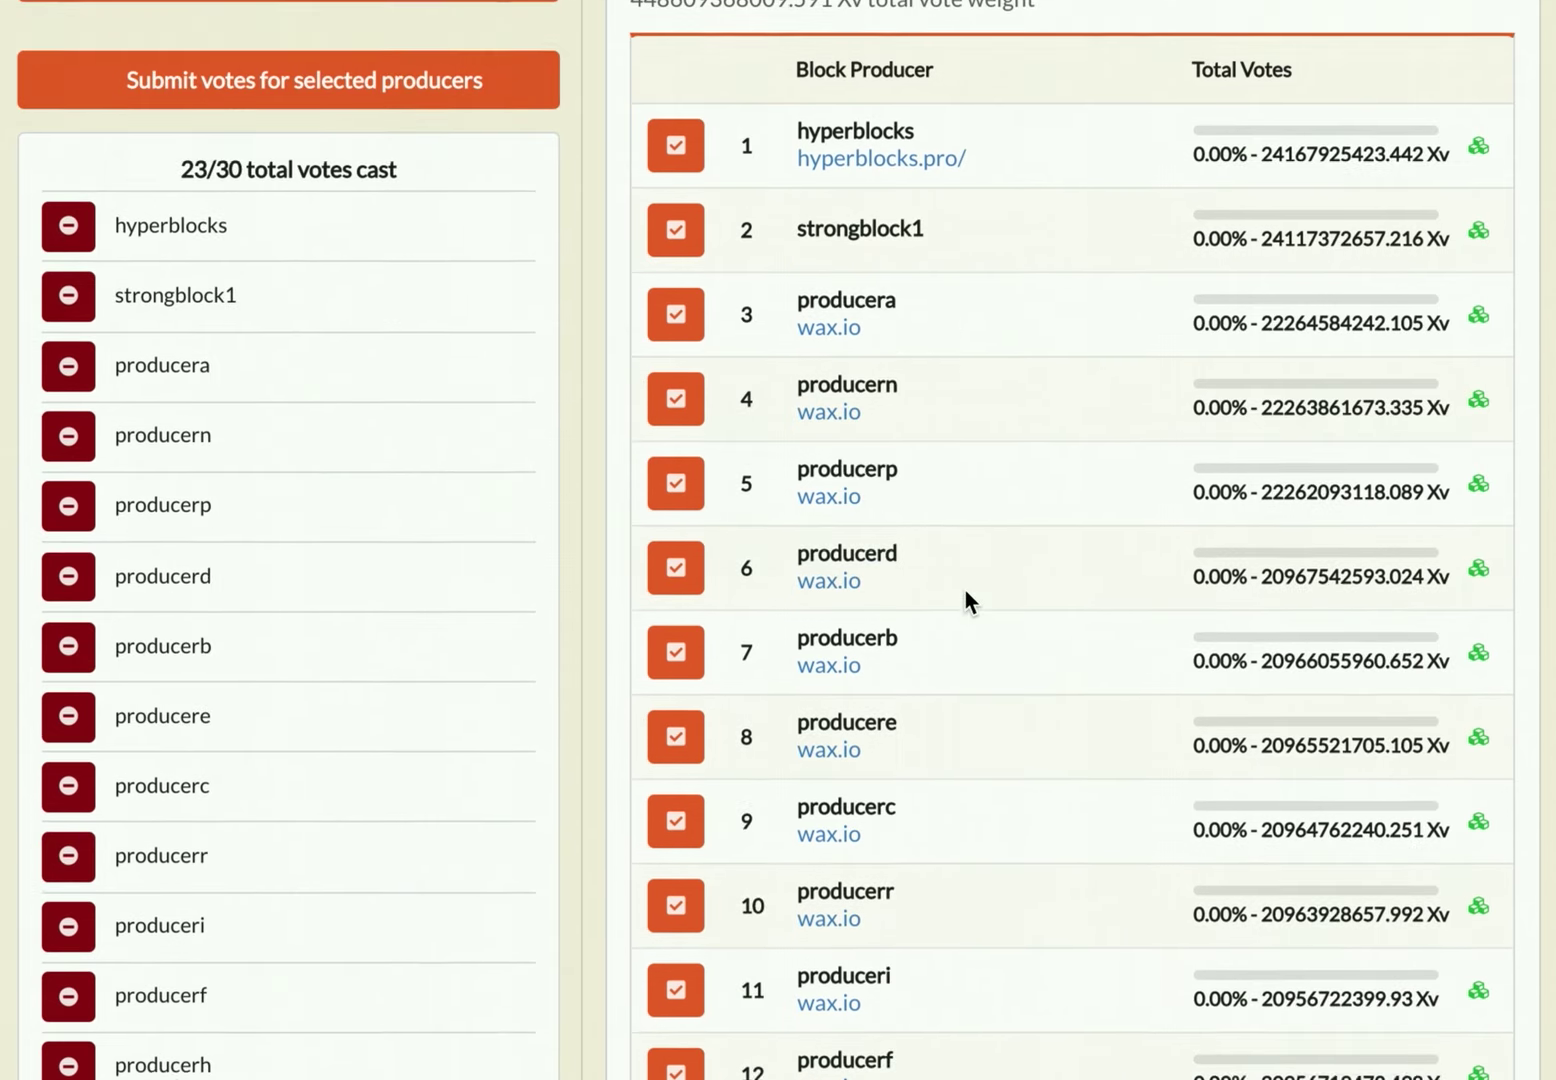
{"action": "scroll", "coordinate": [964, 588], "scroll_direction": "up", "scroll_amount": 10}
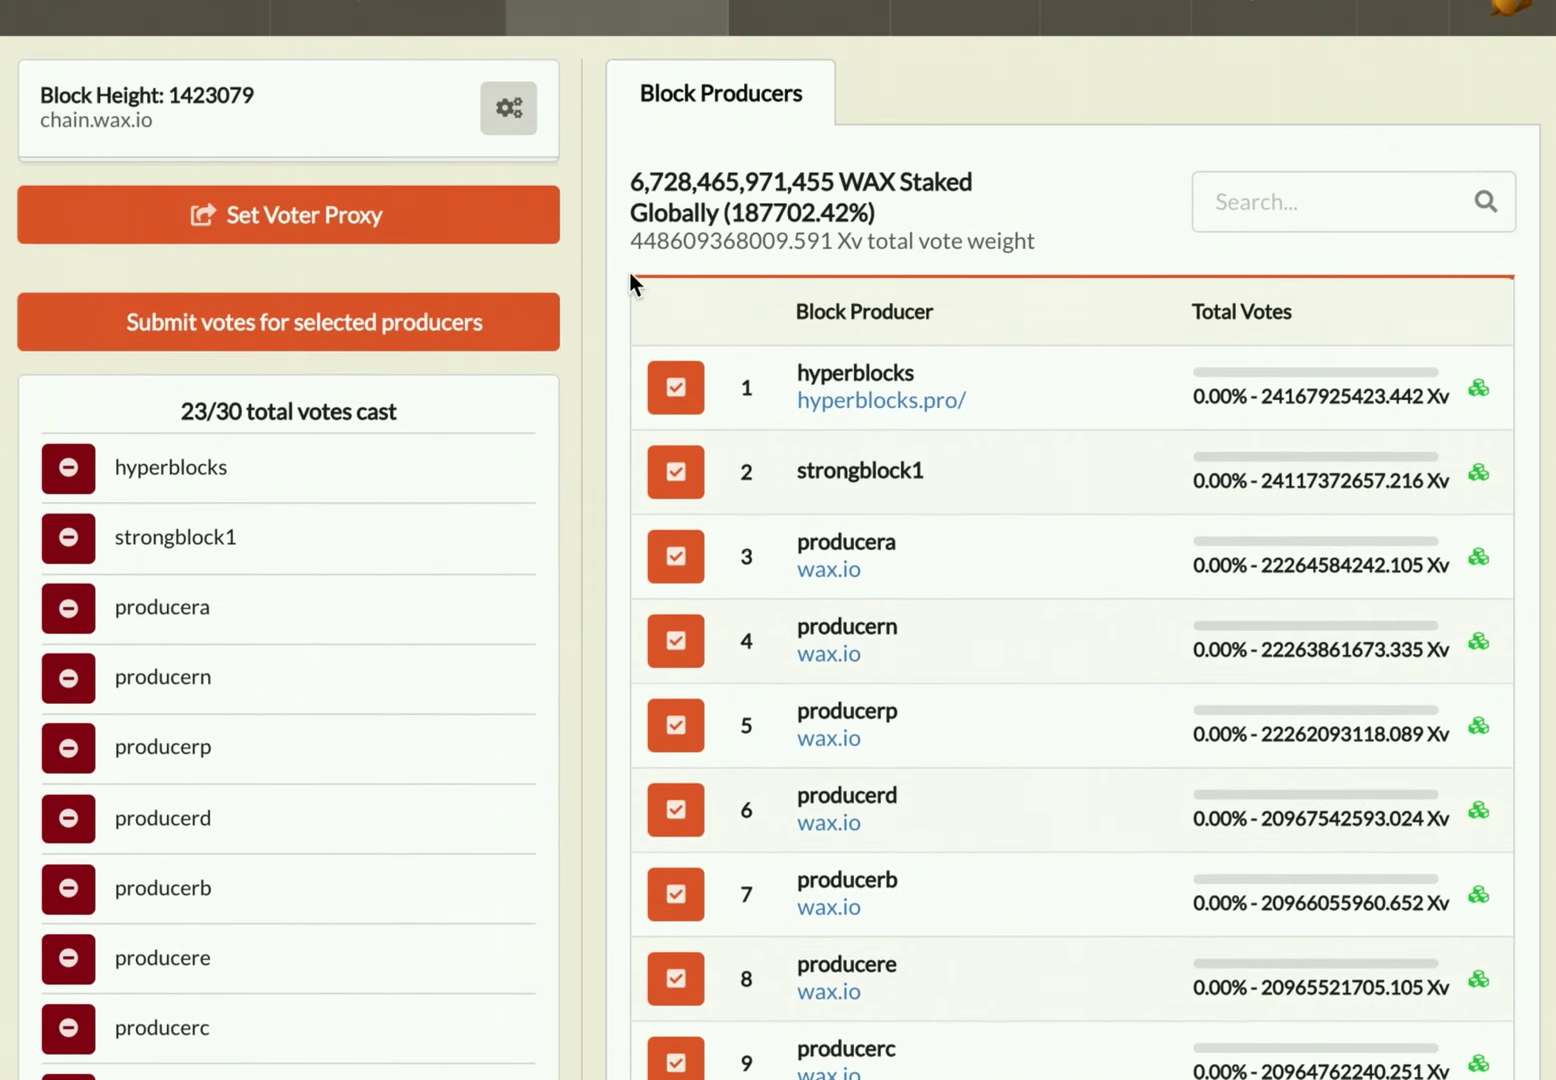
Step: View the wallet's token balances, its staked WAX for CPU and Network, and its action history
{"action": "left_click", "coordinate": [830, 5]}
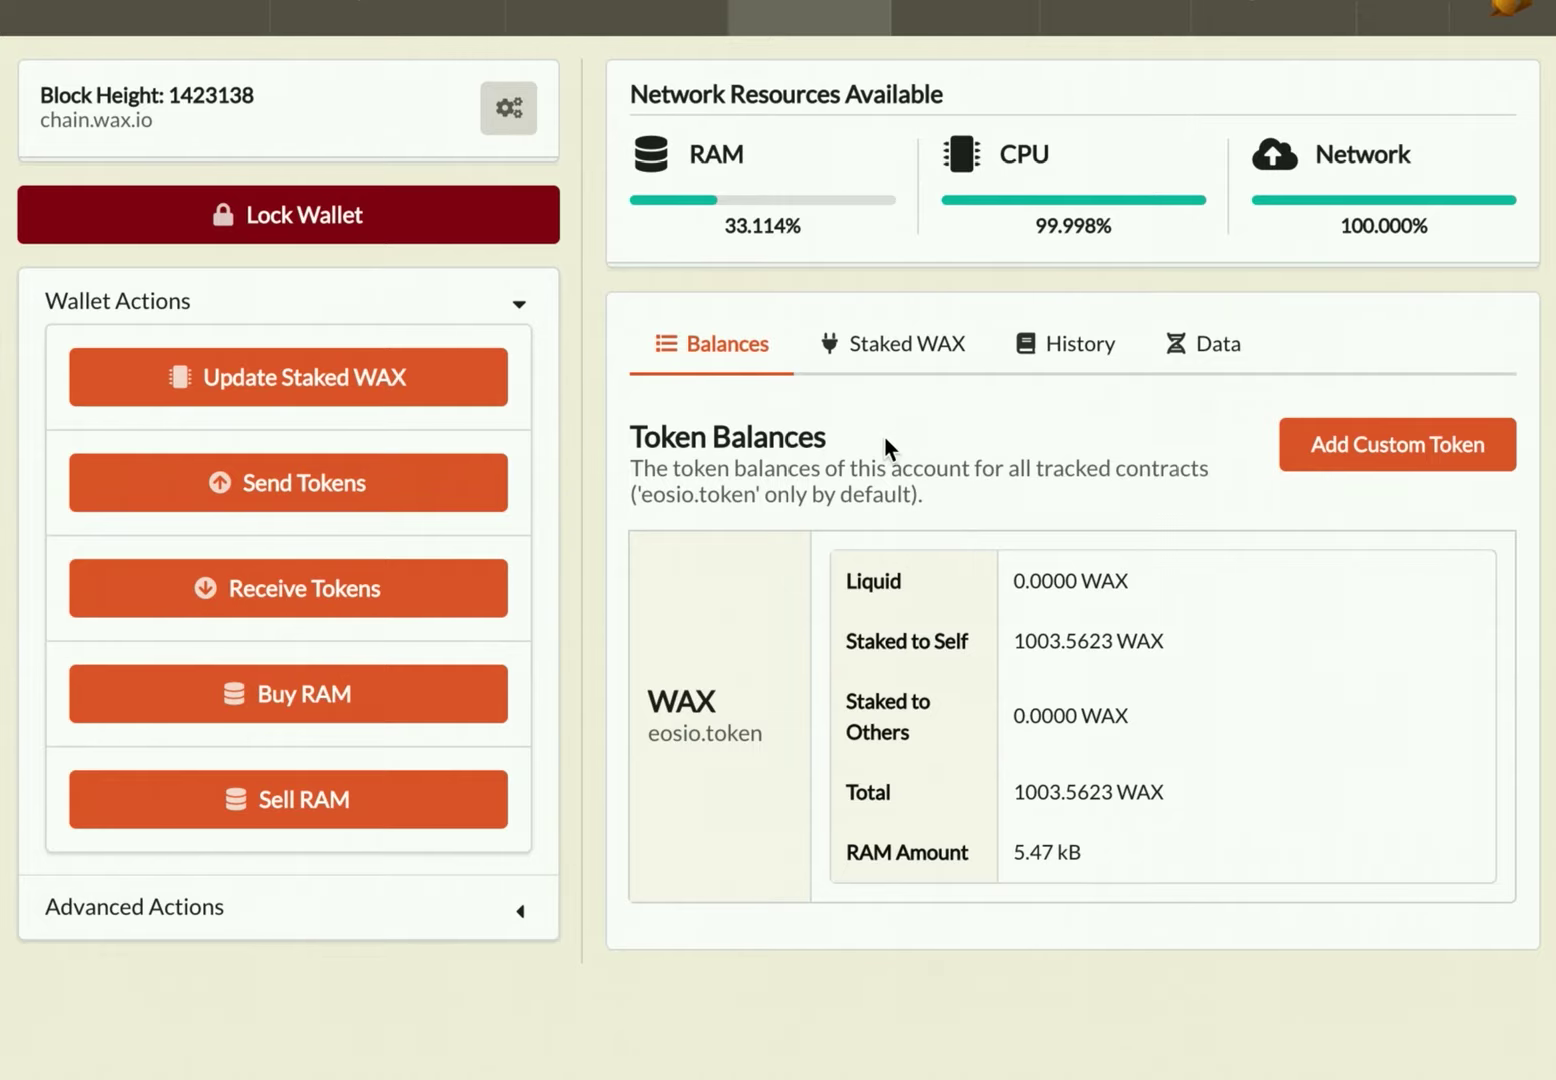
{"action": "left_click", "coordinate": [902, 352]}
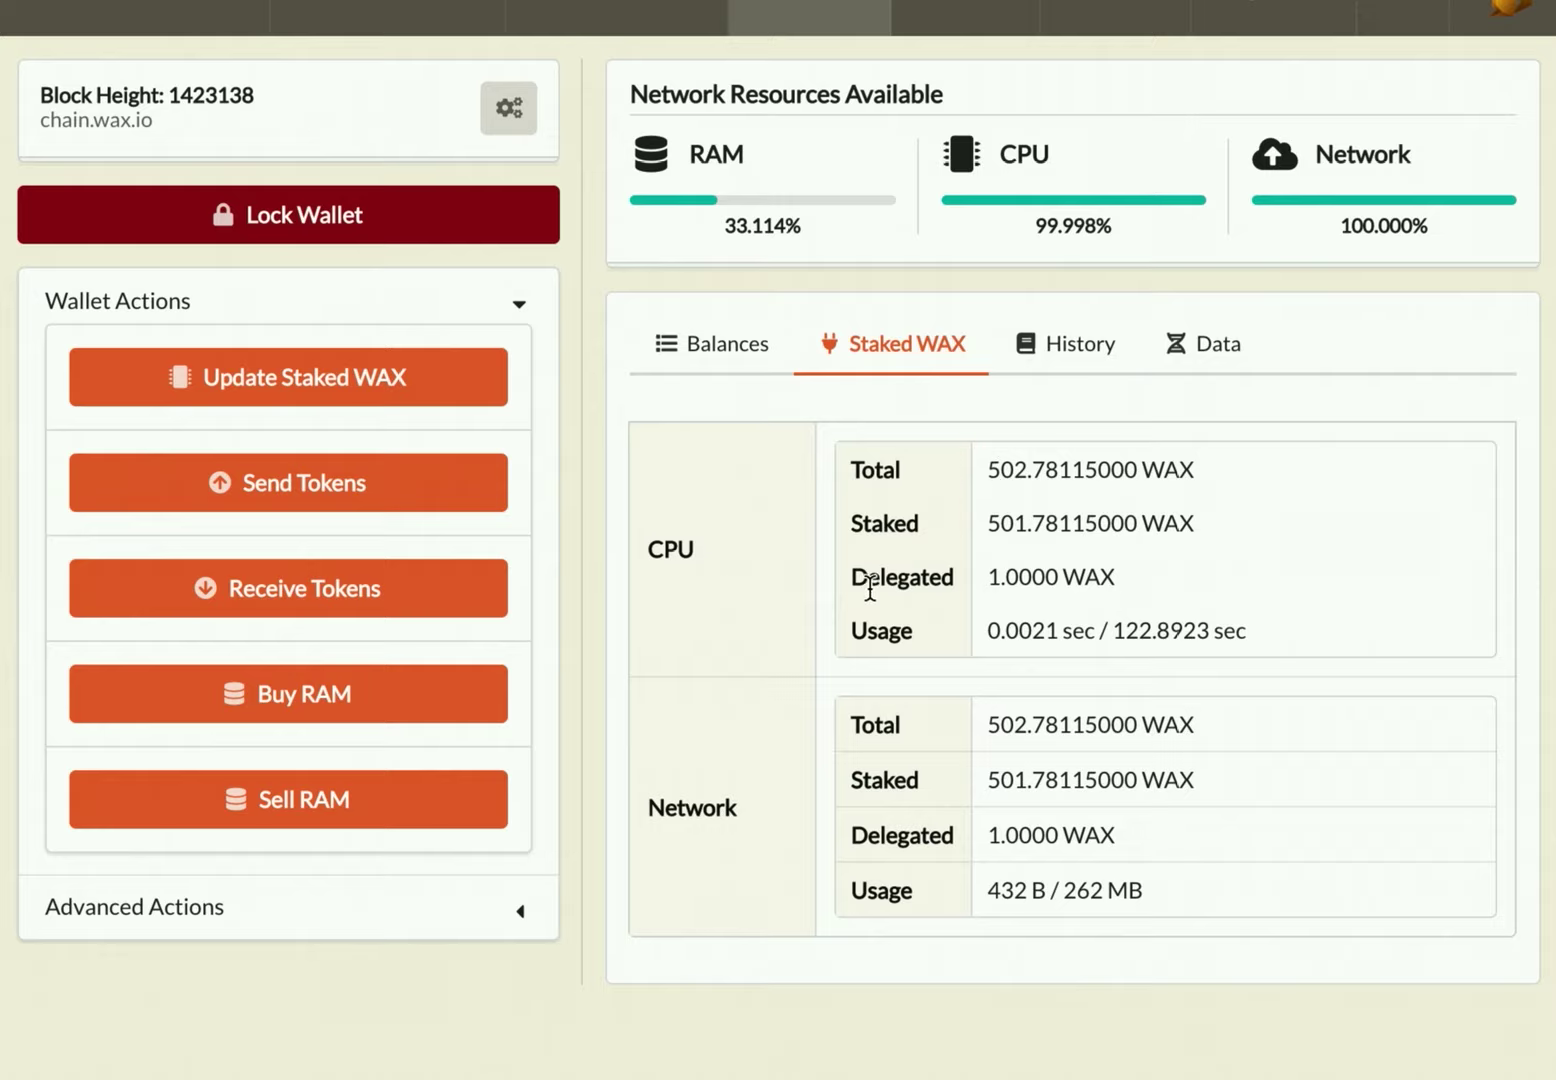
{"action": "left_click", "coordinate": [1063, 357]}
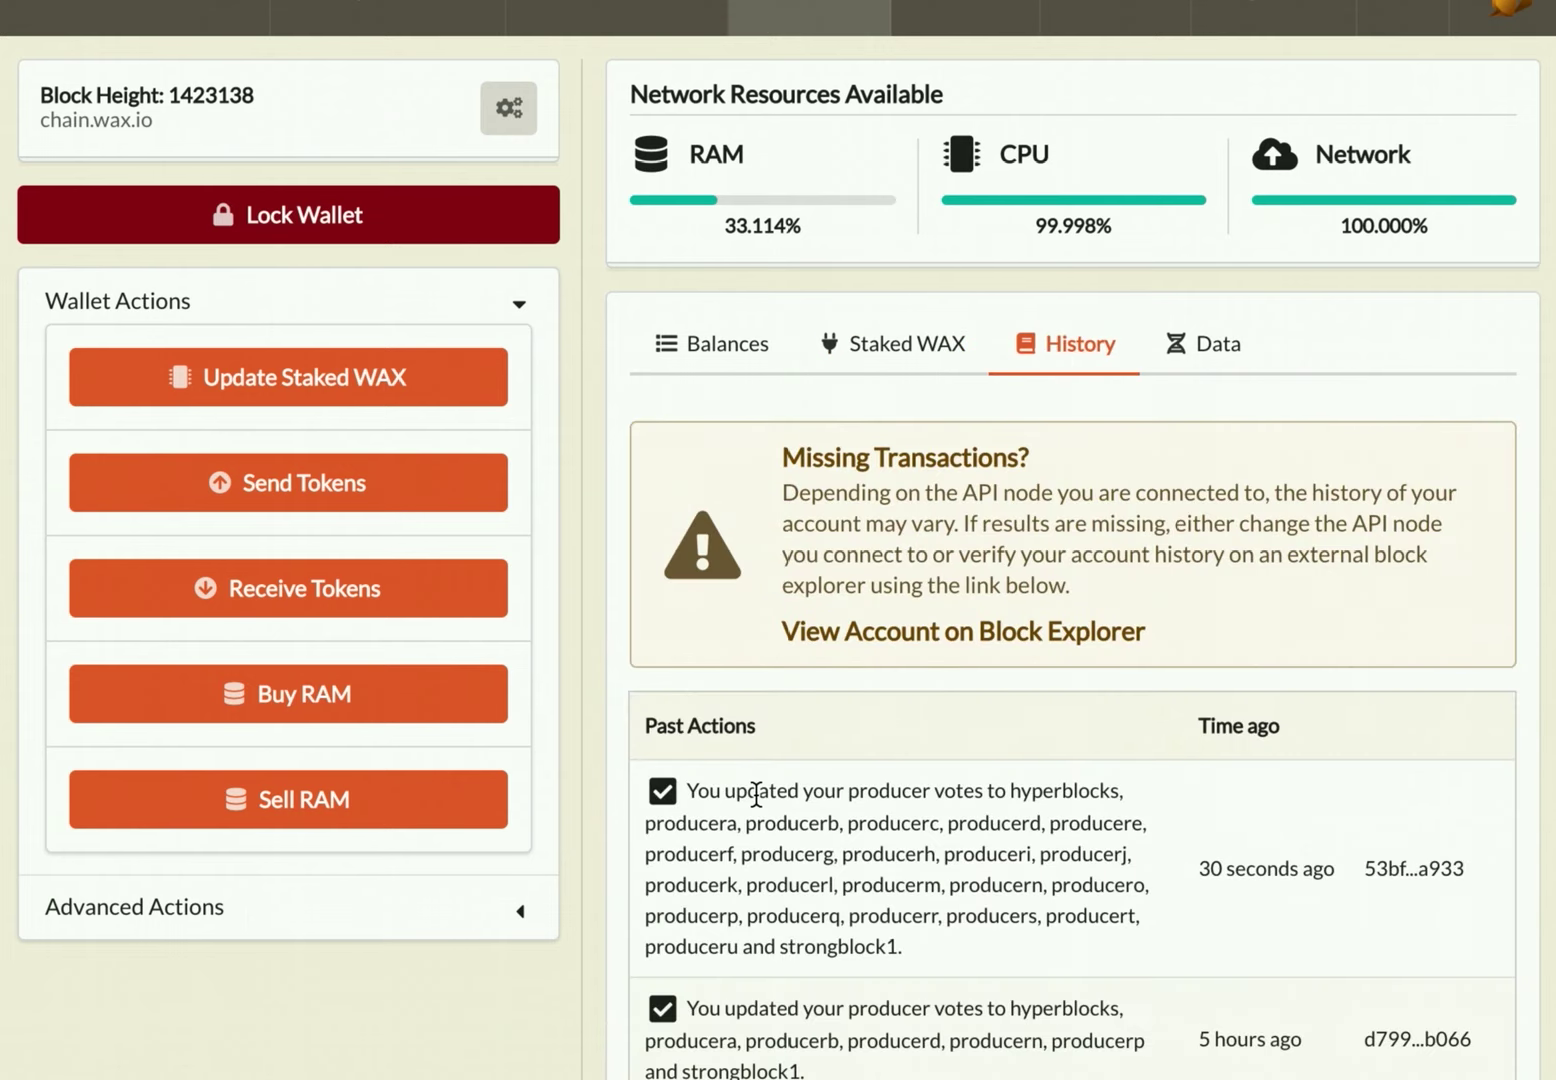
Step: Highlight the latest producer vote update and the CPU and Bandwidth staking entry among the past actions
{"action": "left_click_drag", "start_coordinate": [757, 792], "coordinate": [1063, 905]}
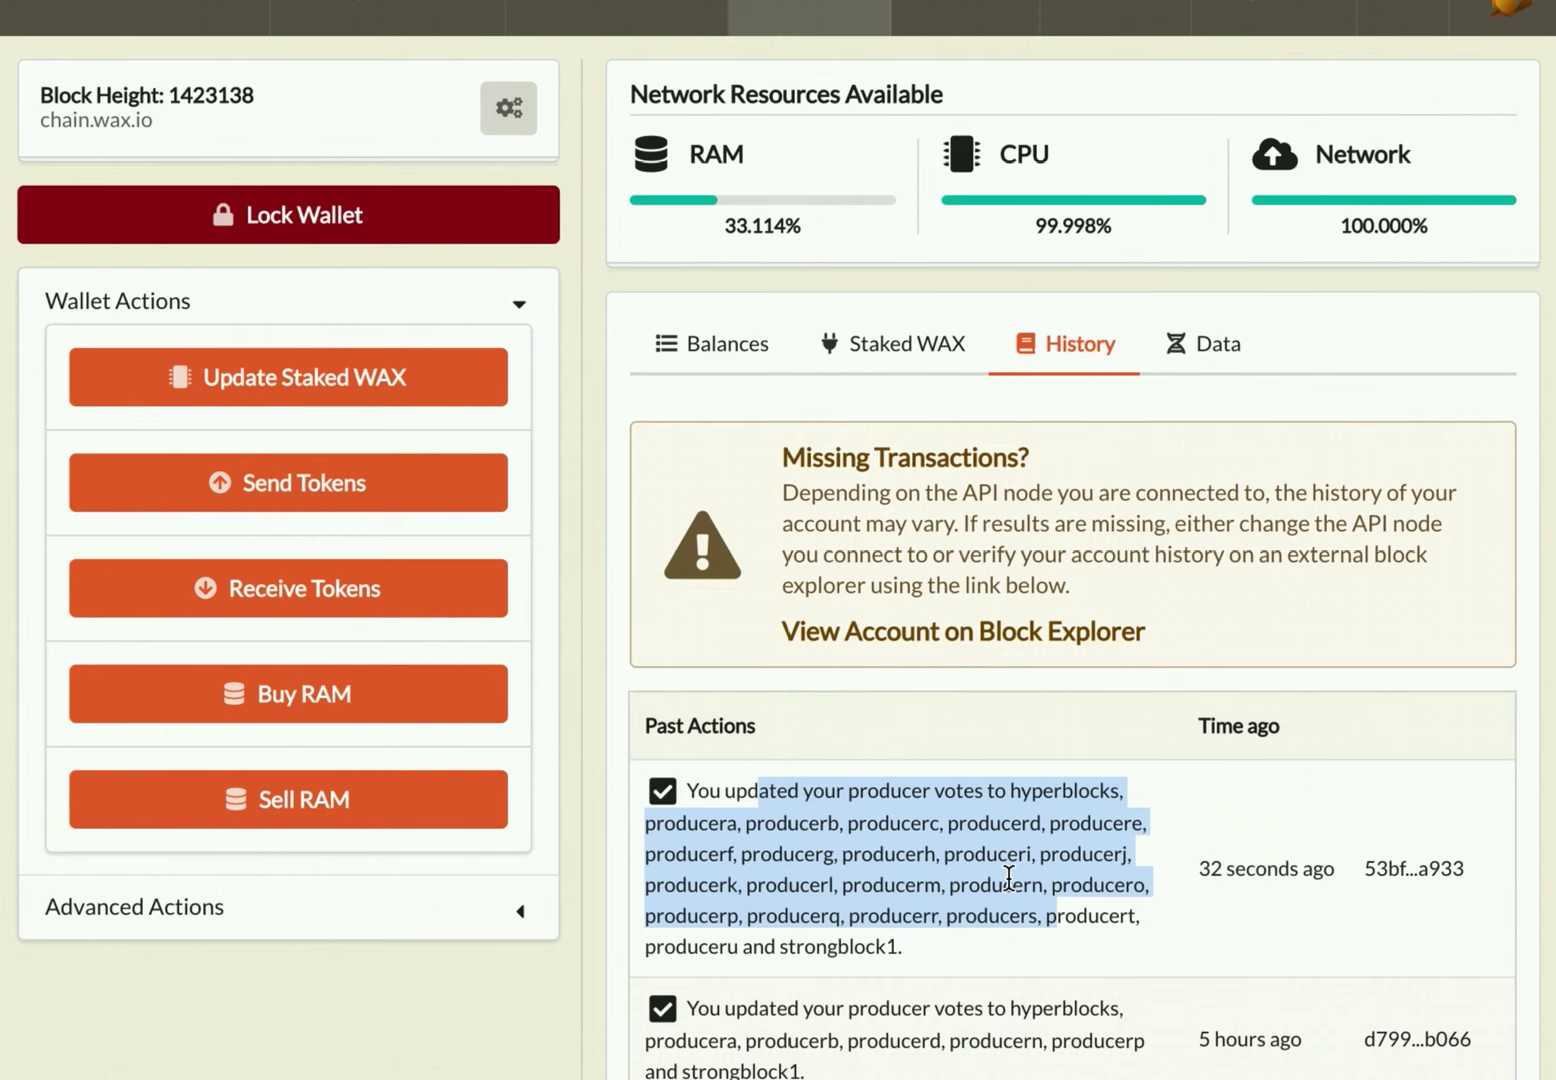
{"action": "scroll", "coordinate": [1009, 877], "scroll_direction": "down", "scroll_amount": 1}
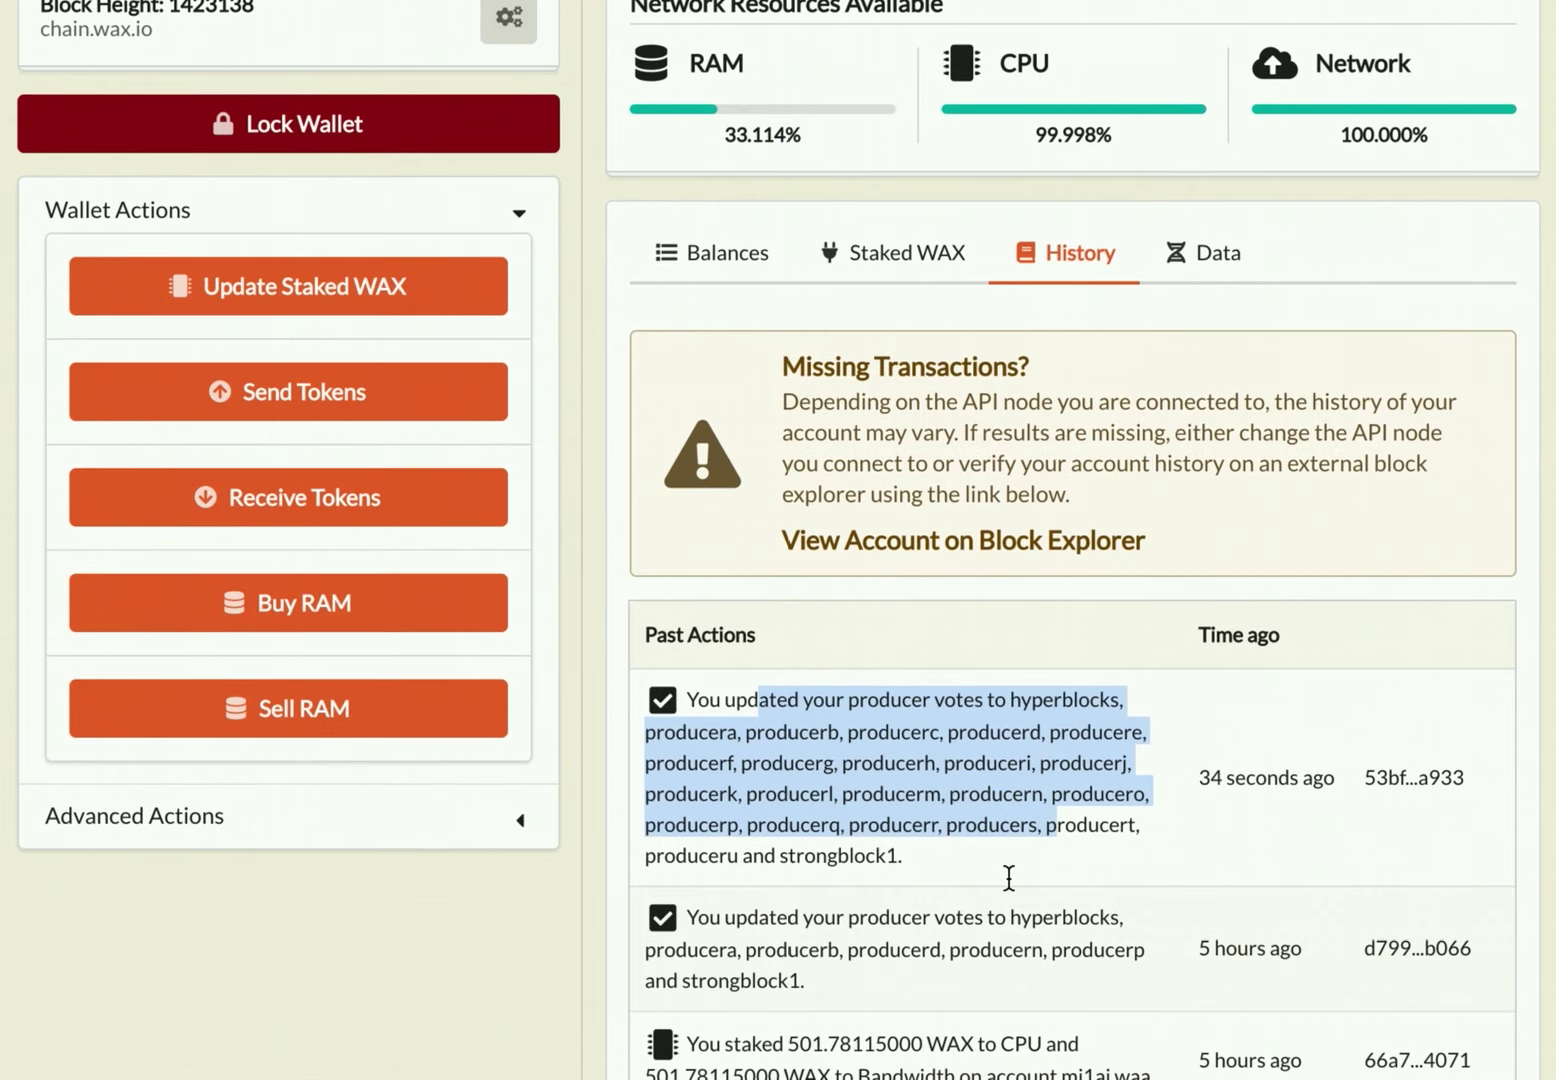
{"action": "left_click_drag", "start_coordinate": [742, 1042], "coordinate": [1080, 1066]}
{"action": "left_click", "coordinate": [1080, 1066]}
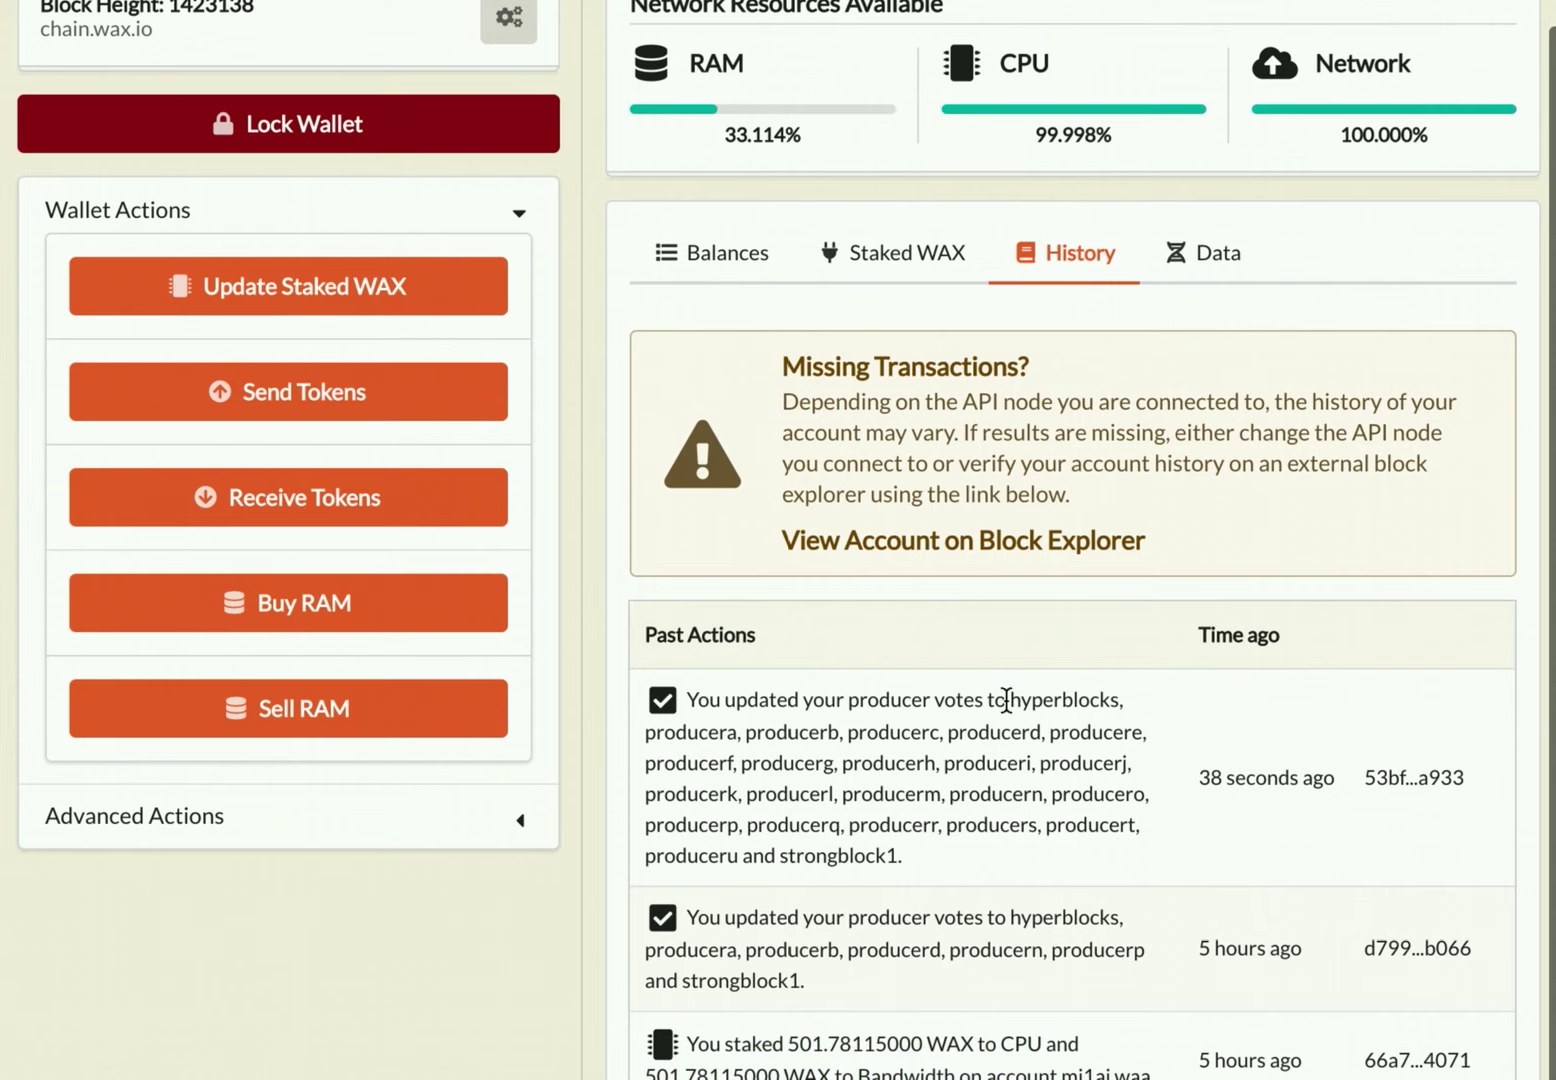
Step: View the form for updating the WAX staked in CPU and Bandwidth, and cancel it without changing the amounts
{"action": "scroll", "coordinate": [975, 722], "scroll_direction": "up", "scroll_amount": 1}
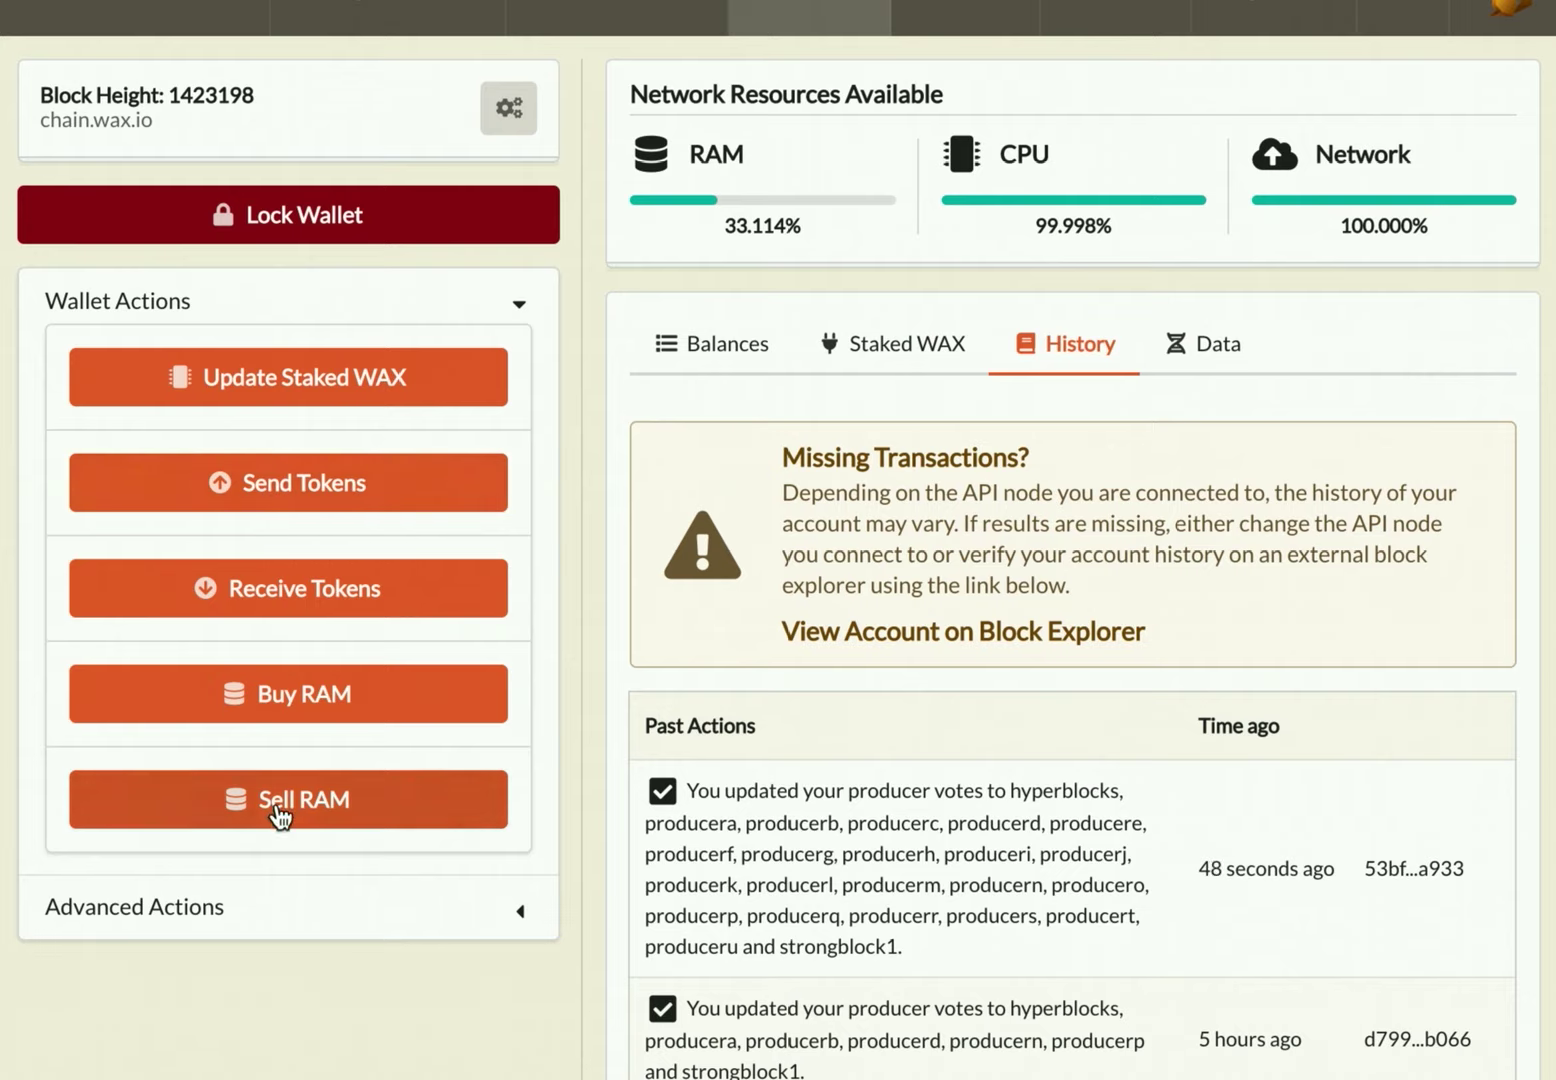
{"action": "left_click", "coordinate": [283, 386]}
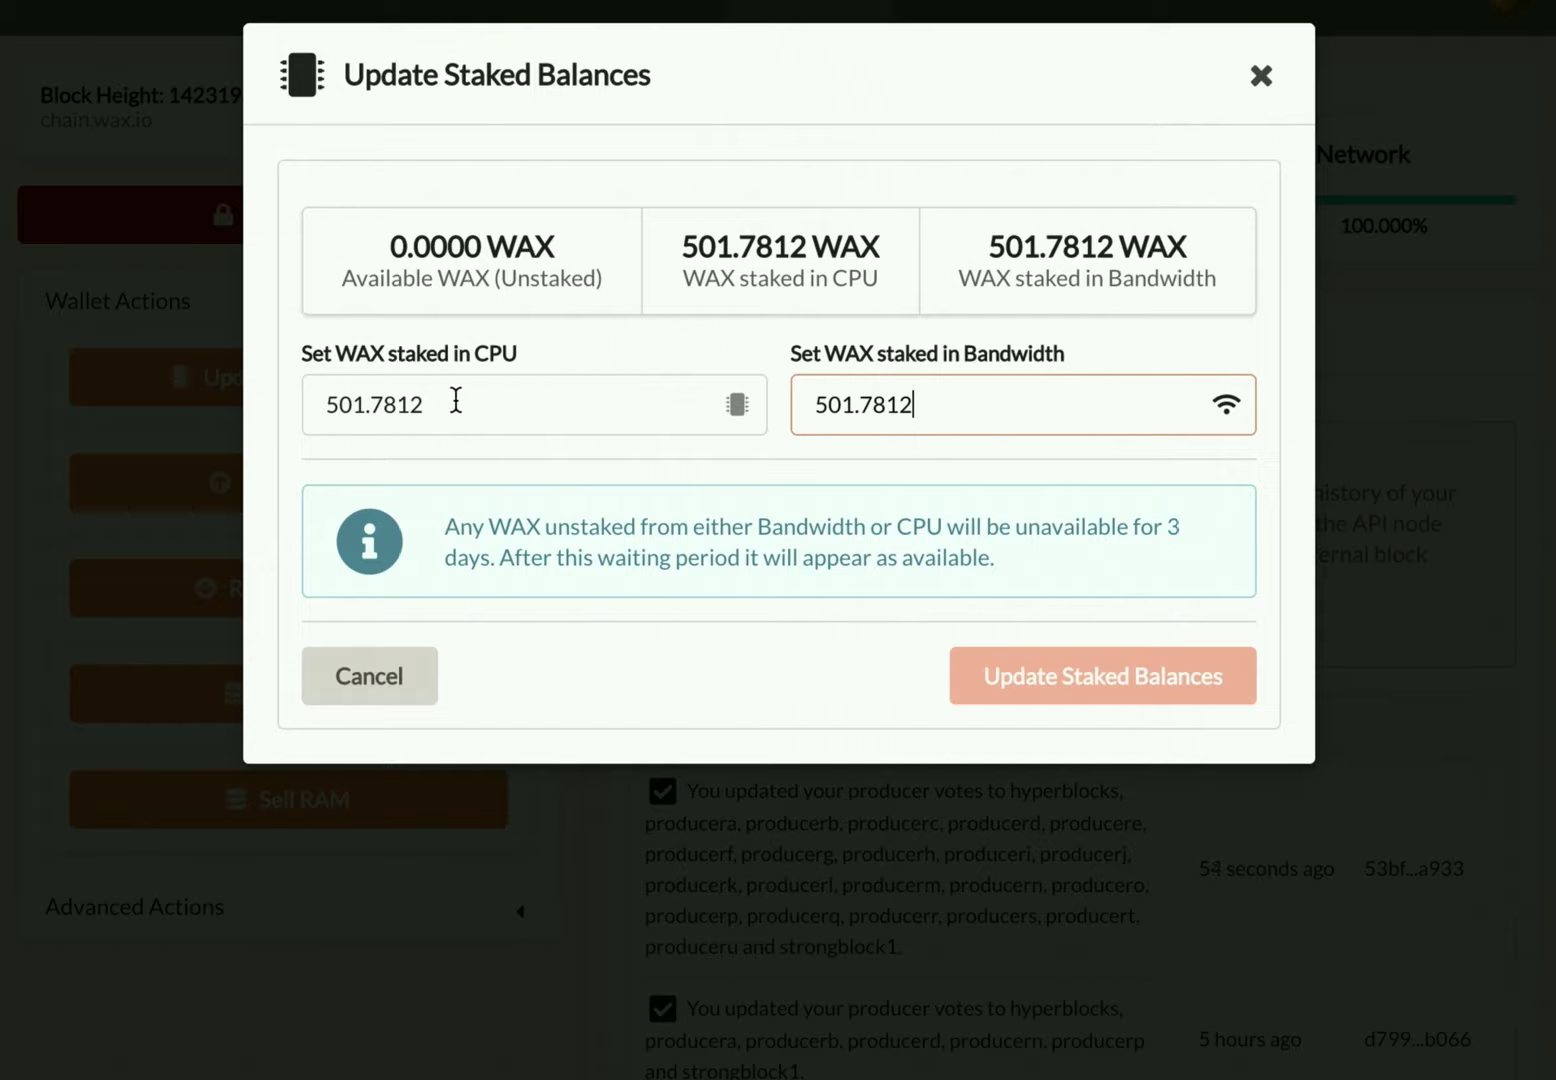
{"action": "left_click", "coordinate": [399, 684]}
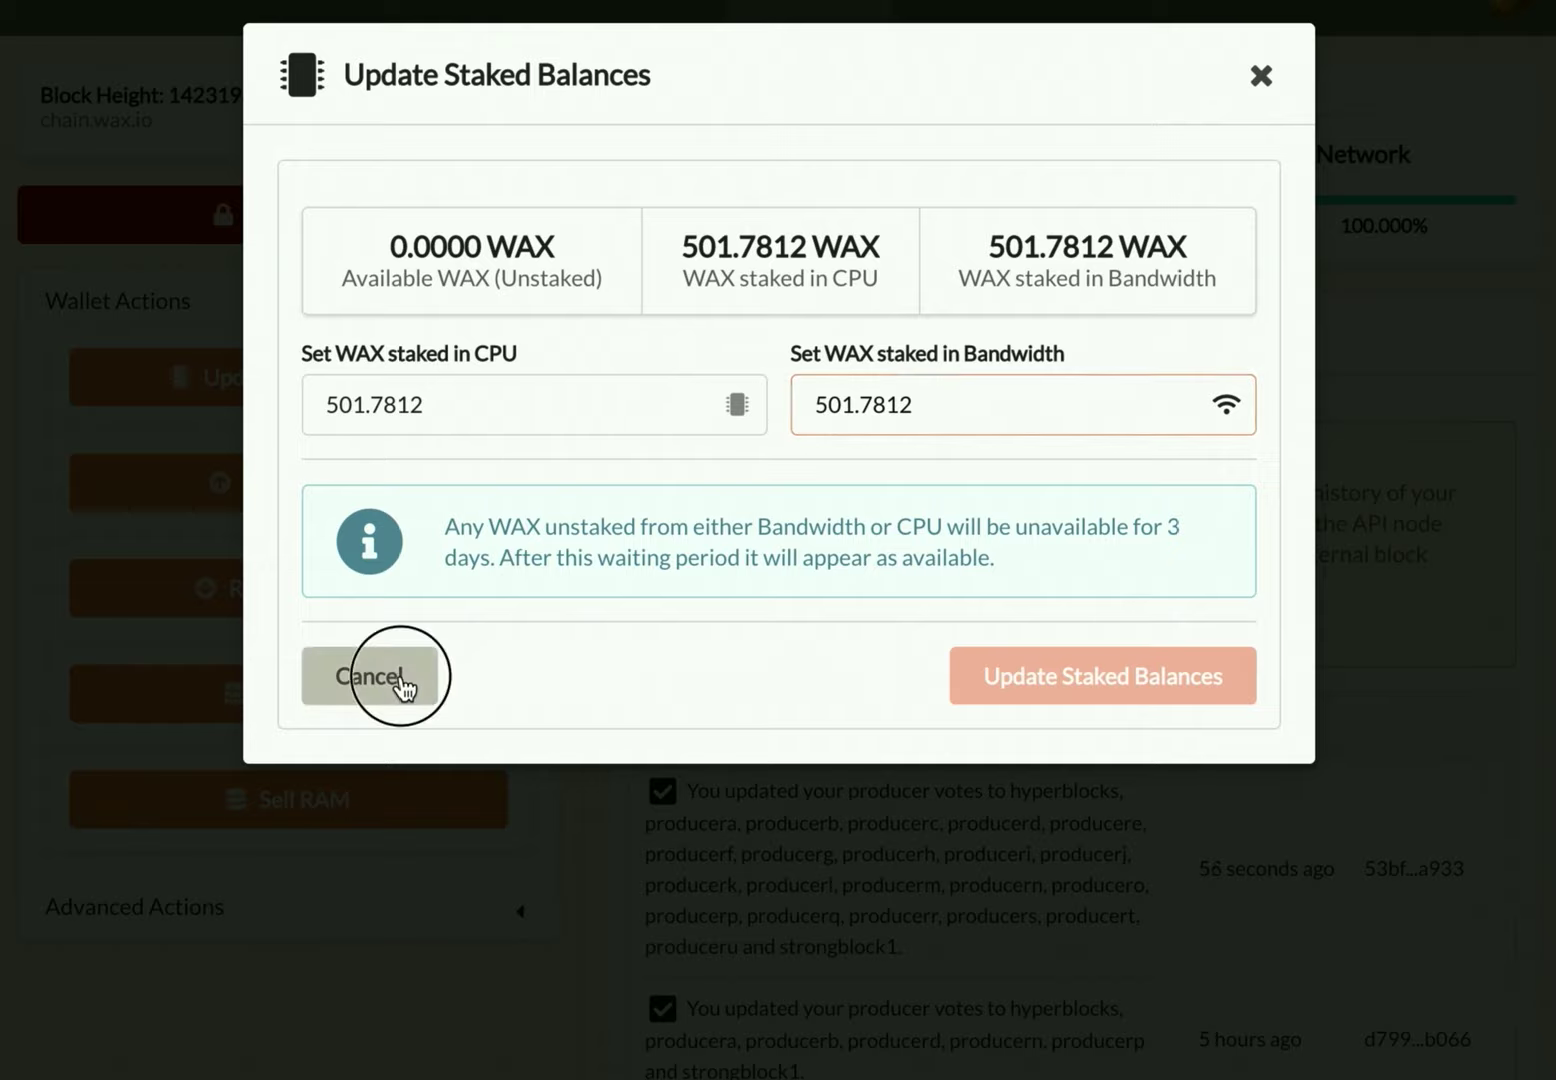
Step: View the token transfer form and the account name for receiving tokens, closing each dialog without making a transfer
{"action": "left_click", "coordinate": [291, 490]}
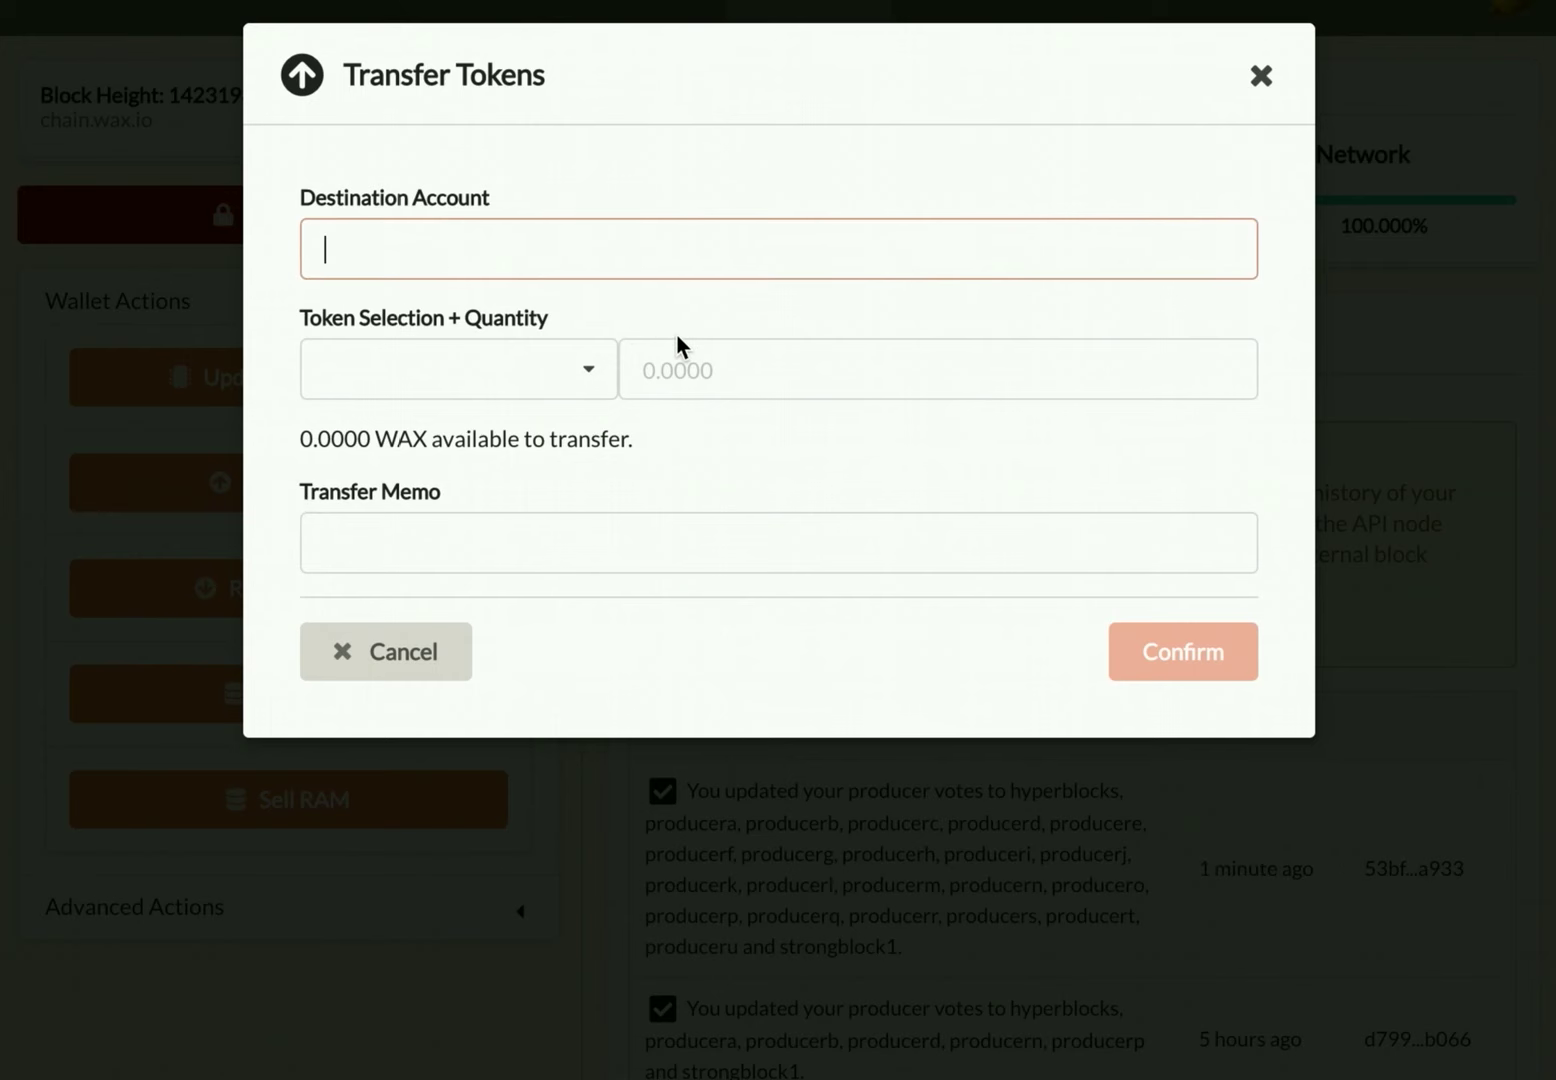
{"action": "left_click", "coordinate": [409, 655]}
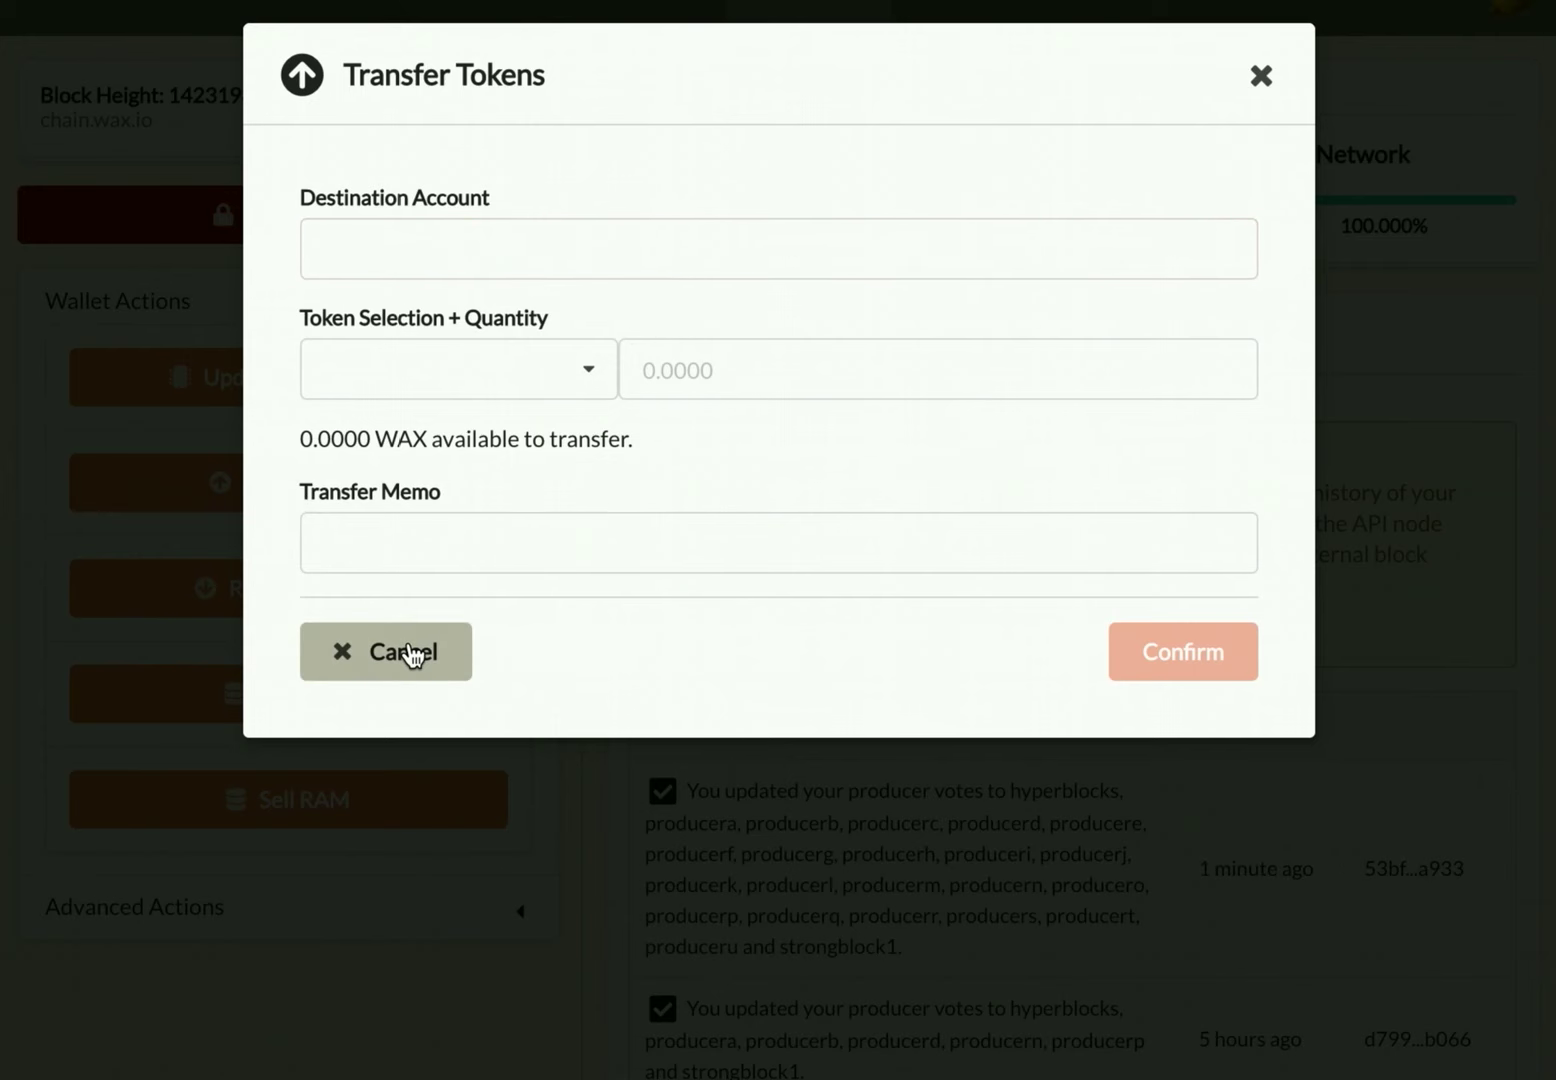
{"action": "left_click", "coordinate": [287, 595]}
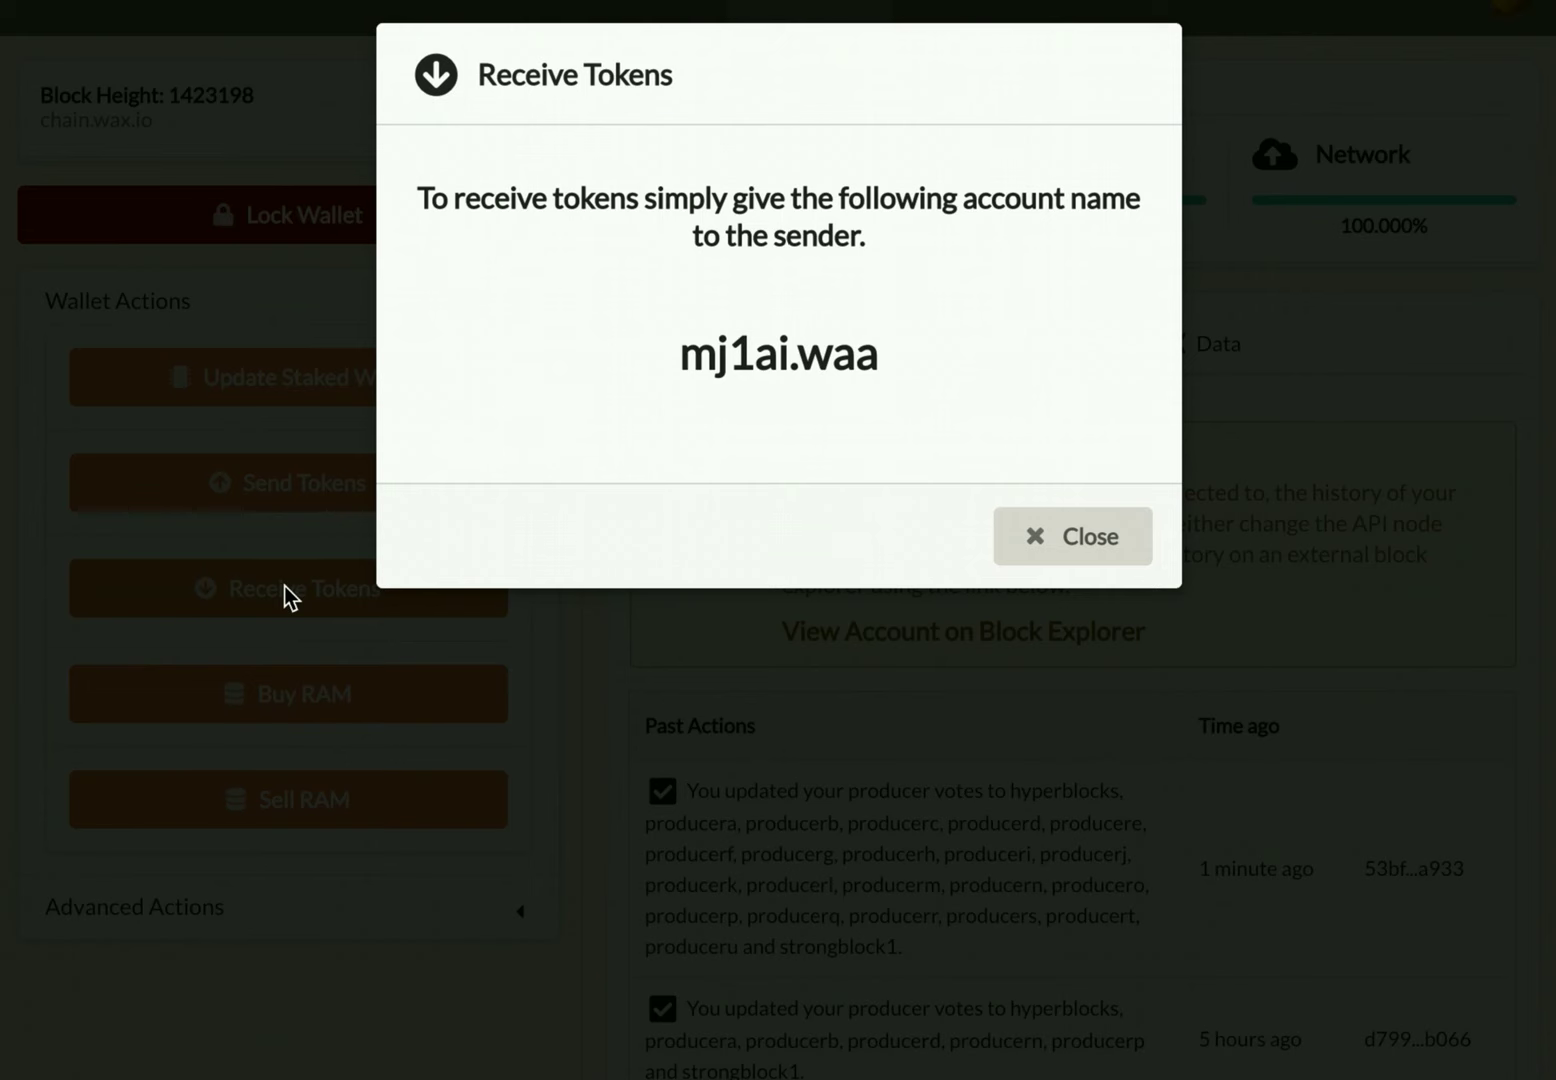
{"action": "left_click", "coordinate": [1080, 537]}
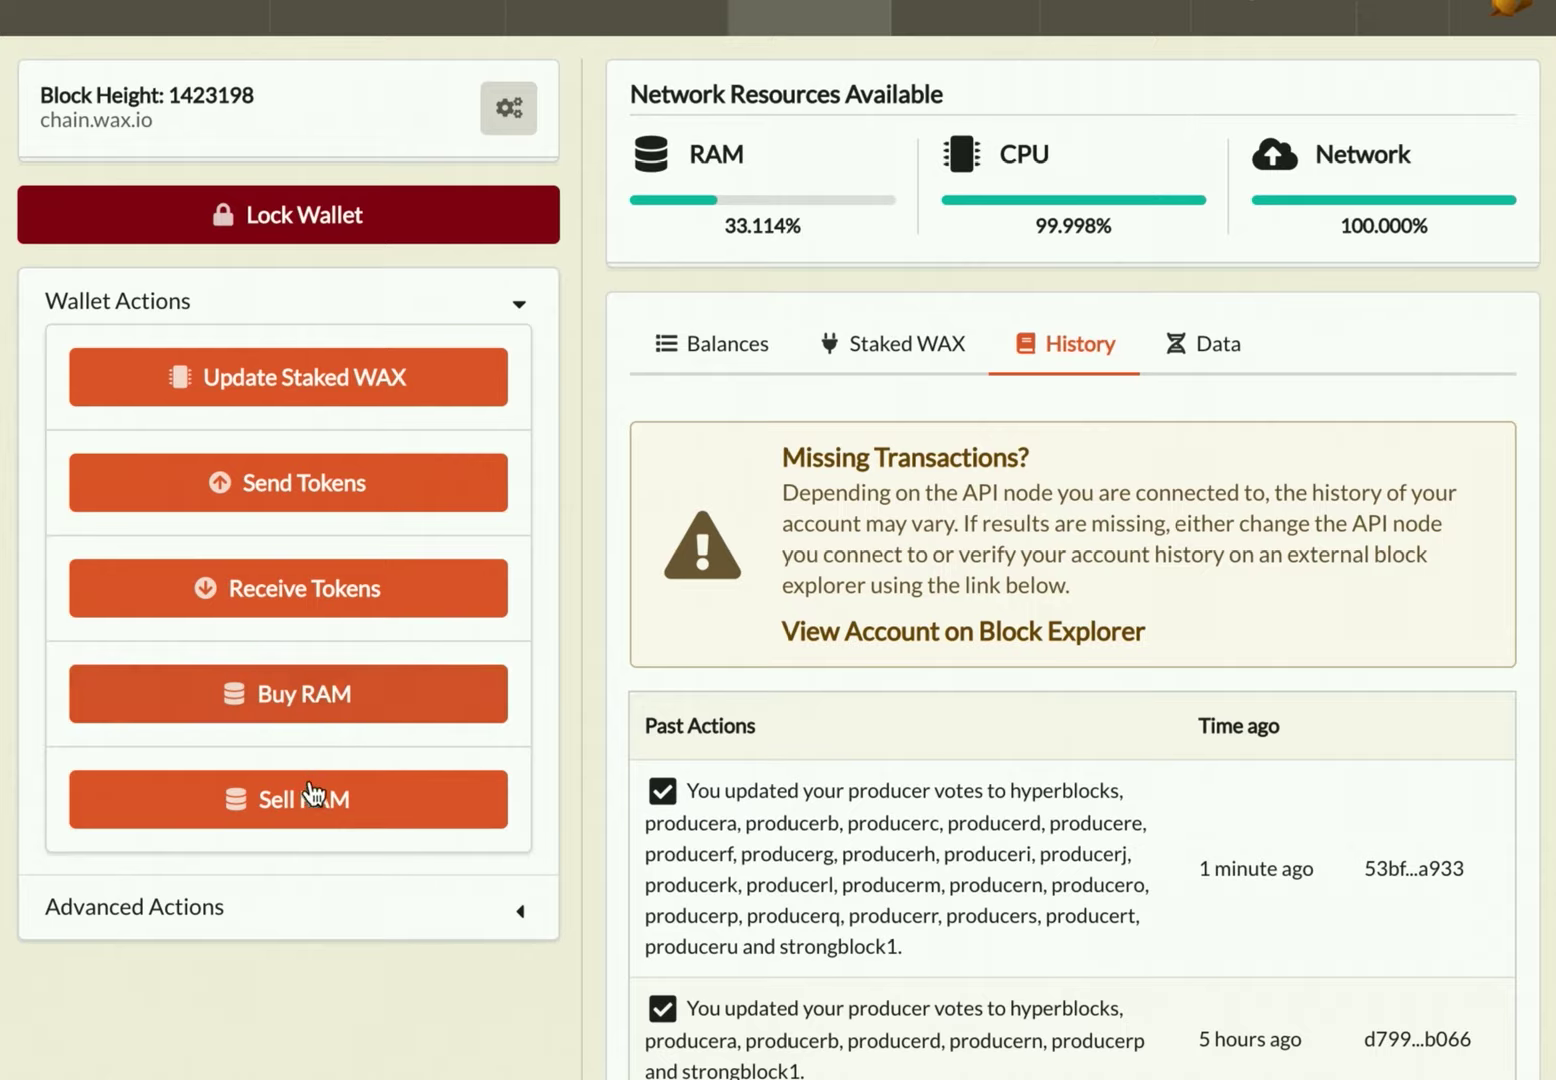
Step: View the RAM purchase options by RAM amount and by WAX amount, and cancel without buying
{"action": "left_click", "coordinate": [302, 708]}
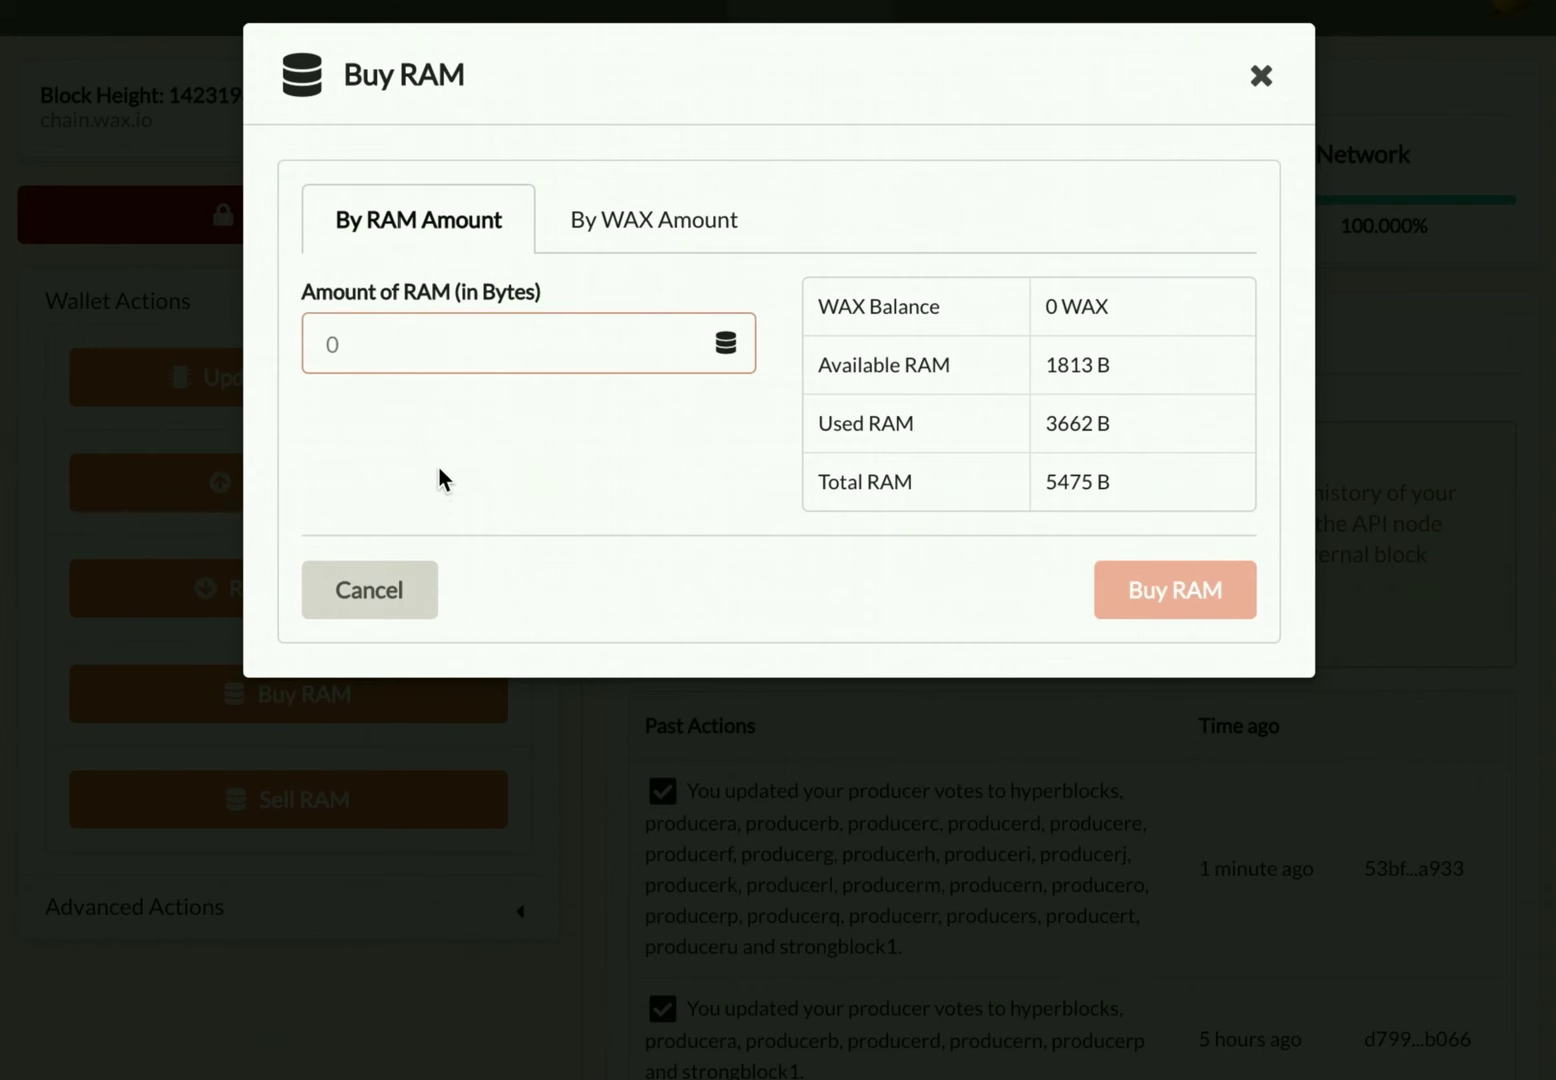
{"action": "left_click", "coordinate": [682, 241]}
{"action": "left_click", "coordinate": [478, 230]}
{"action": "left_click", "coordinate": [370, 595]}
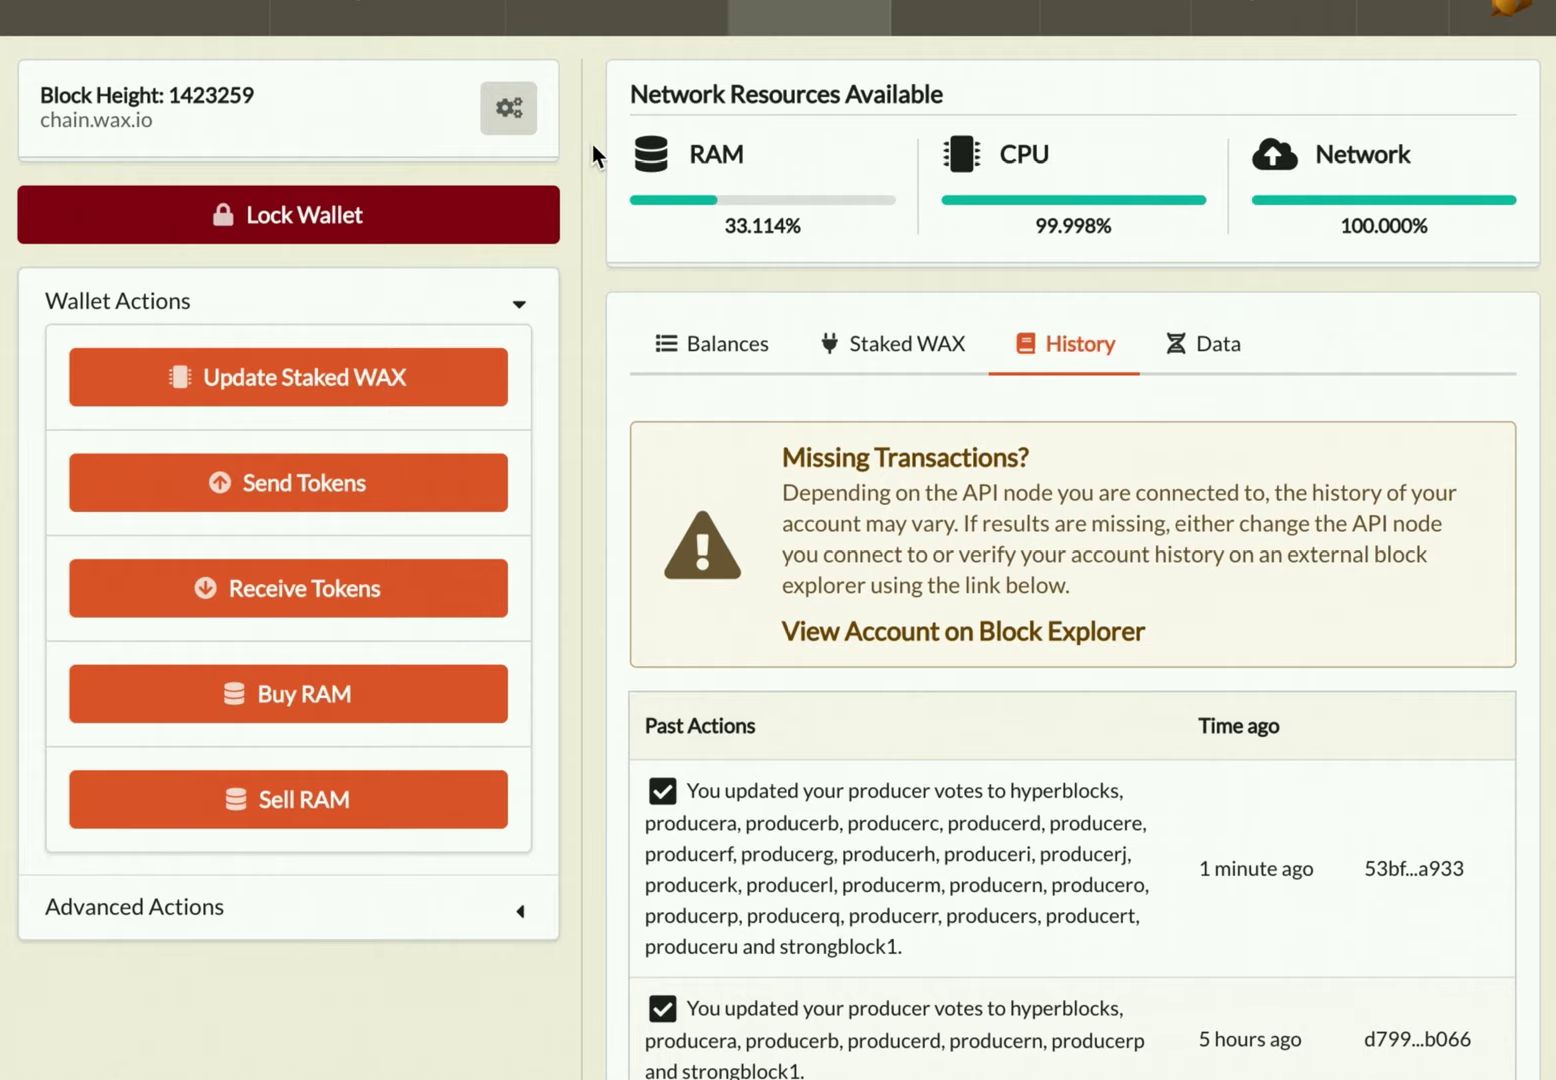
Step: View the loaded accounts in the wallet management tool and the list of other blockchain networks available for switching
{"action": "left_click", "coordinate": [965, 12]}
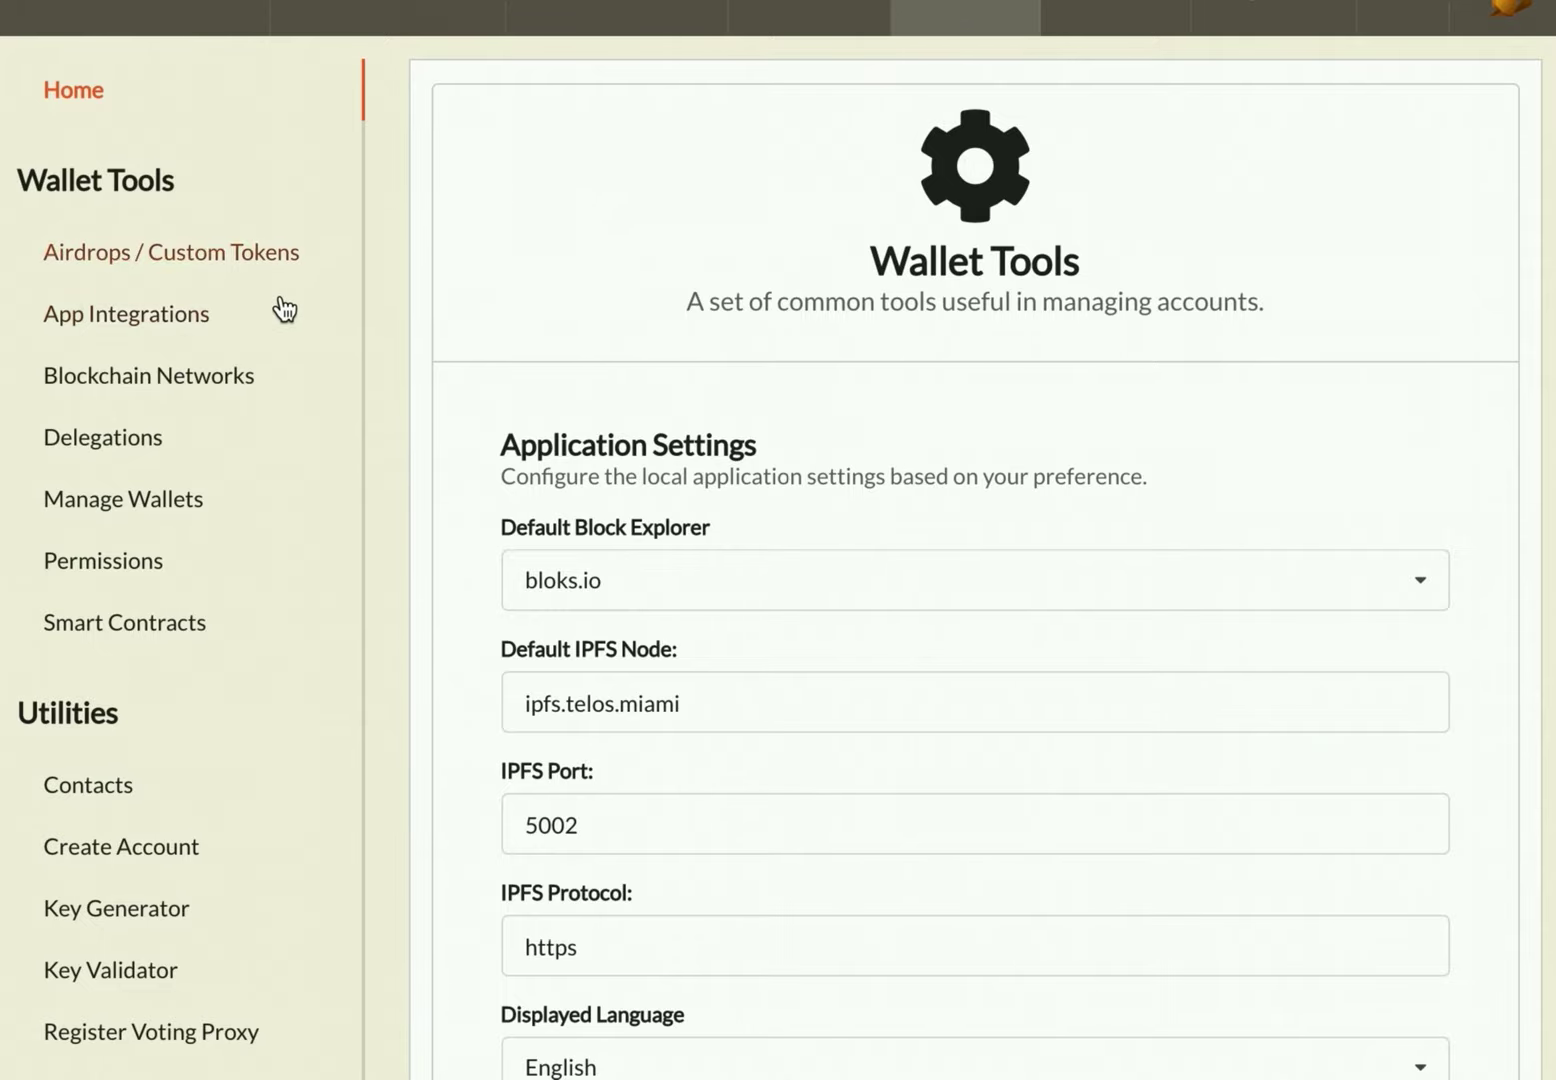
{"action": "left_click", "coordinate": [162, 503]}
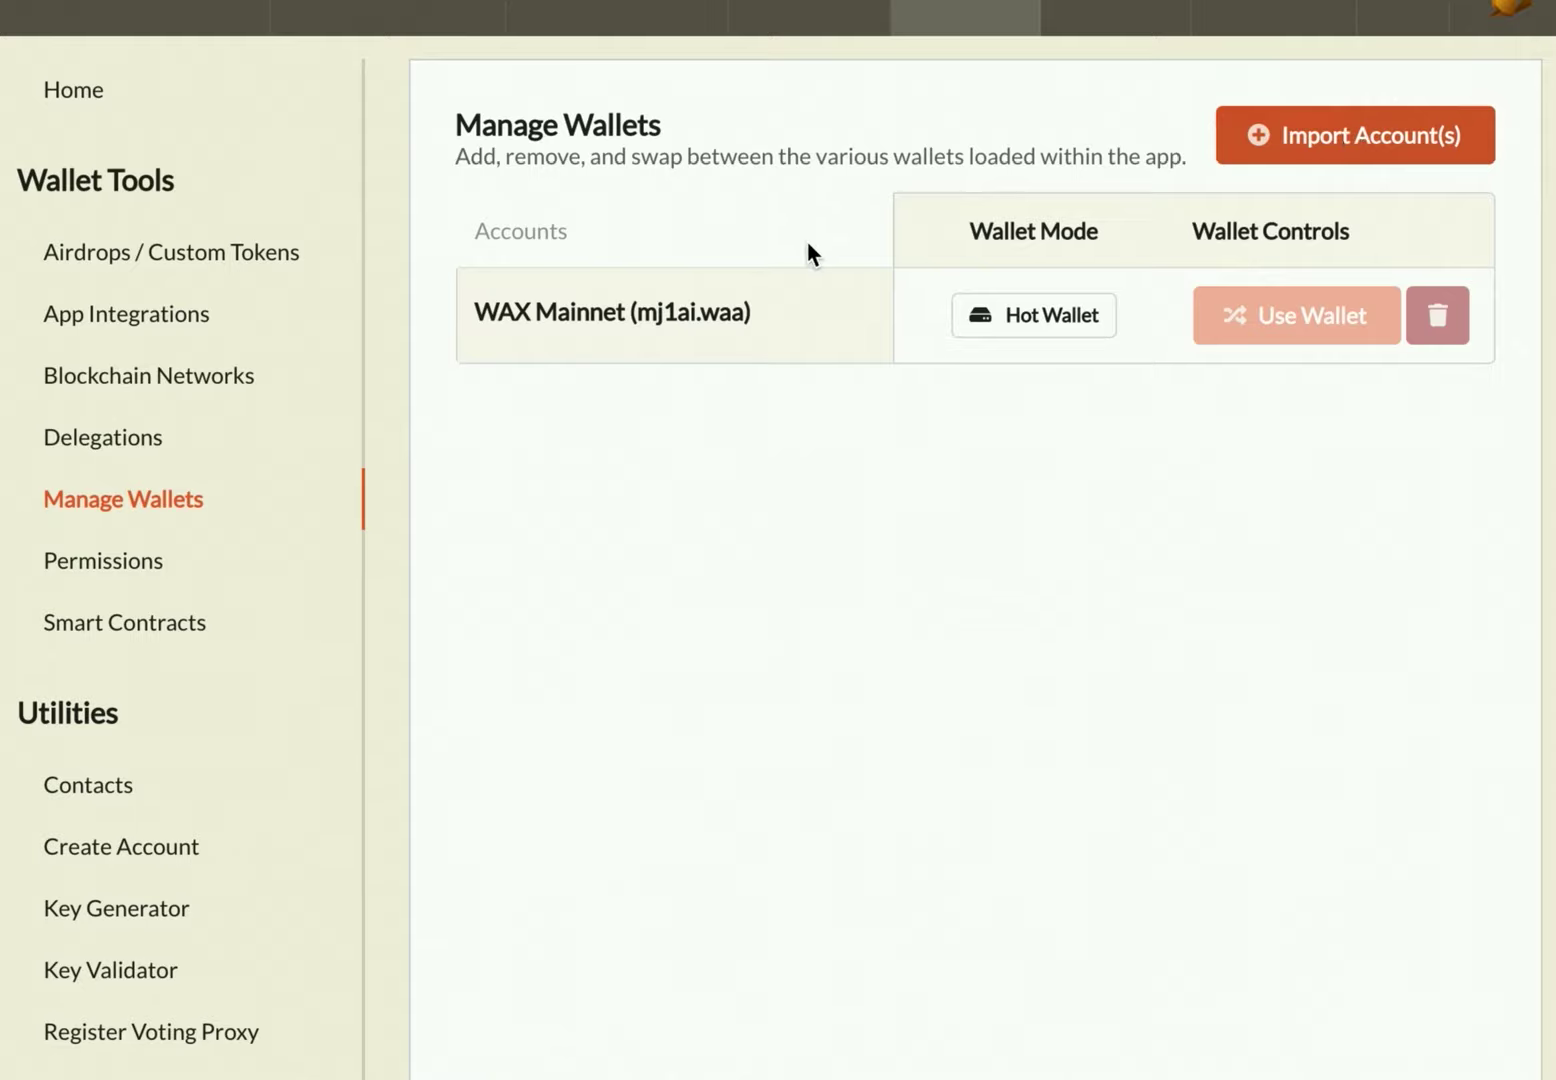
{"action": "left_click", "coordinate": [224, 10]}
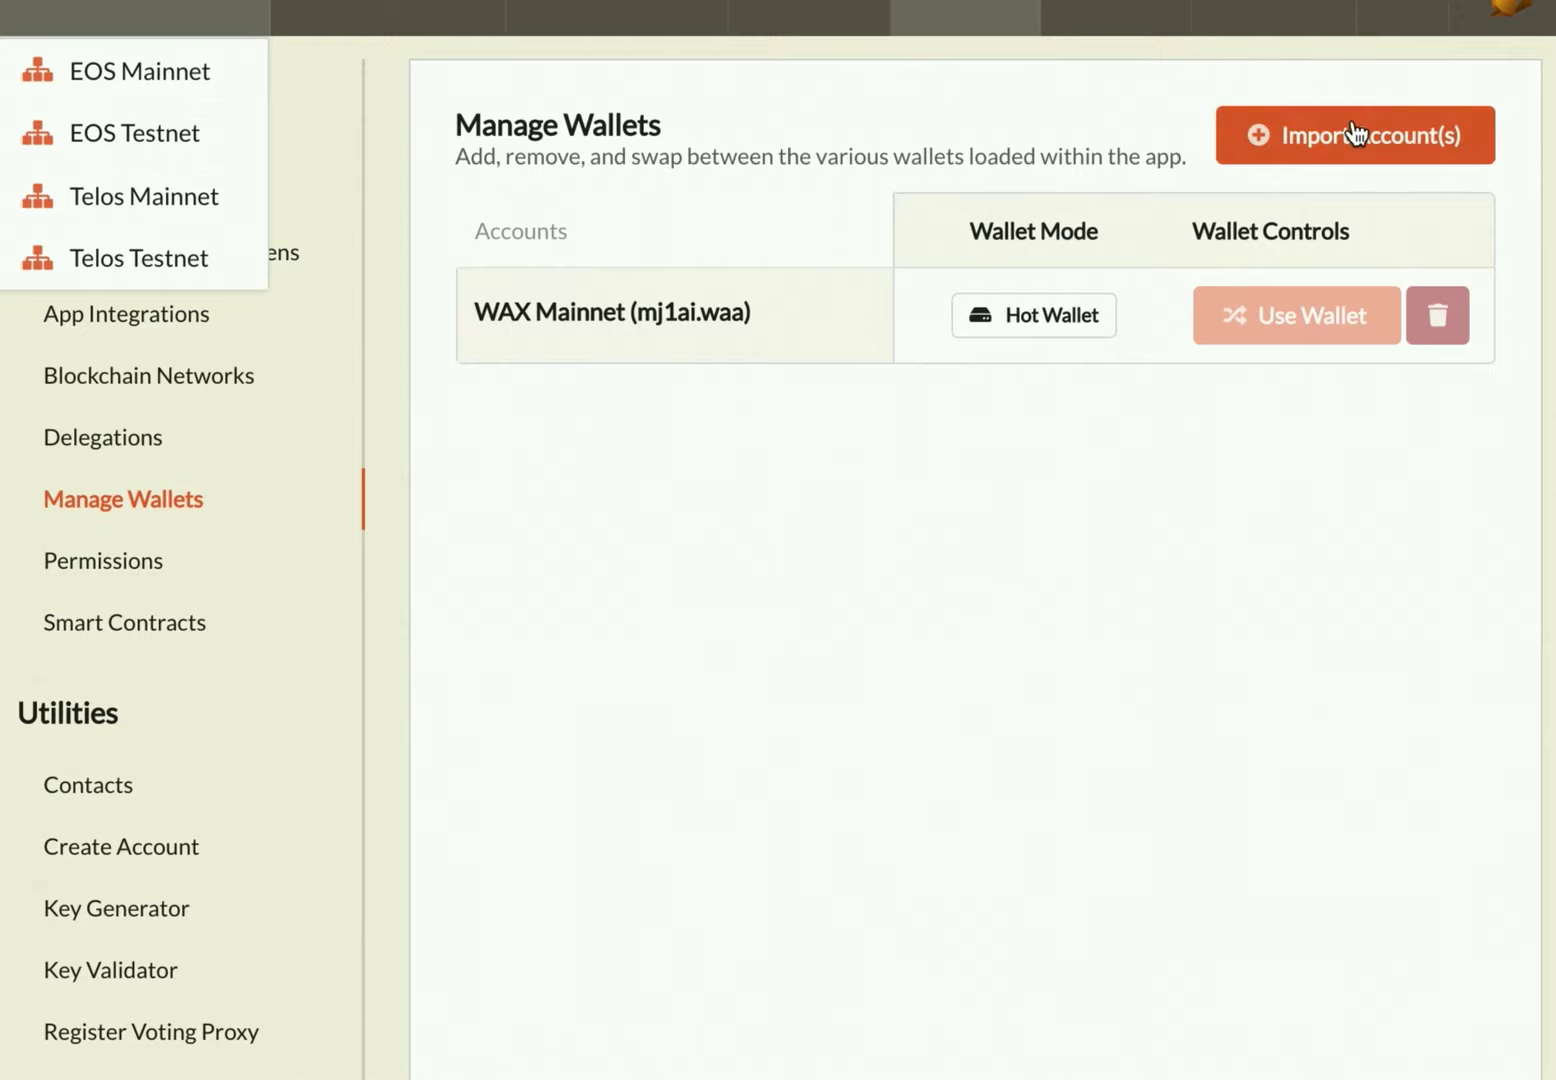
{"action": "left_click", "coordinate": [1117, 126]}
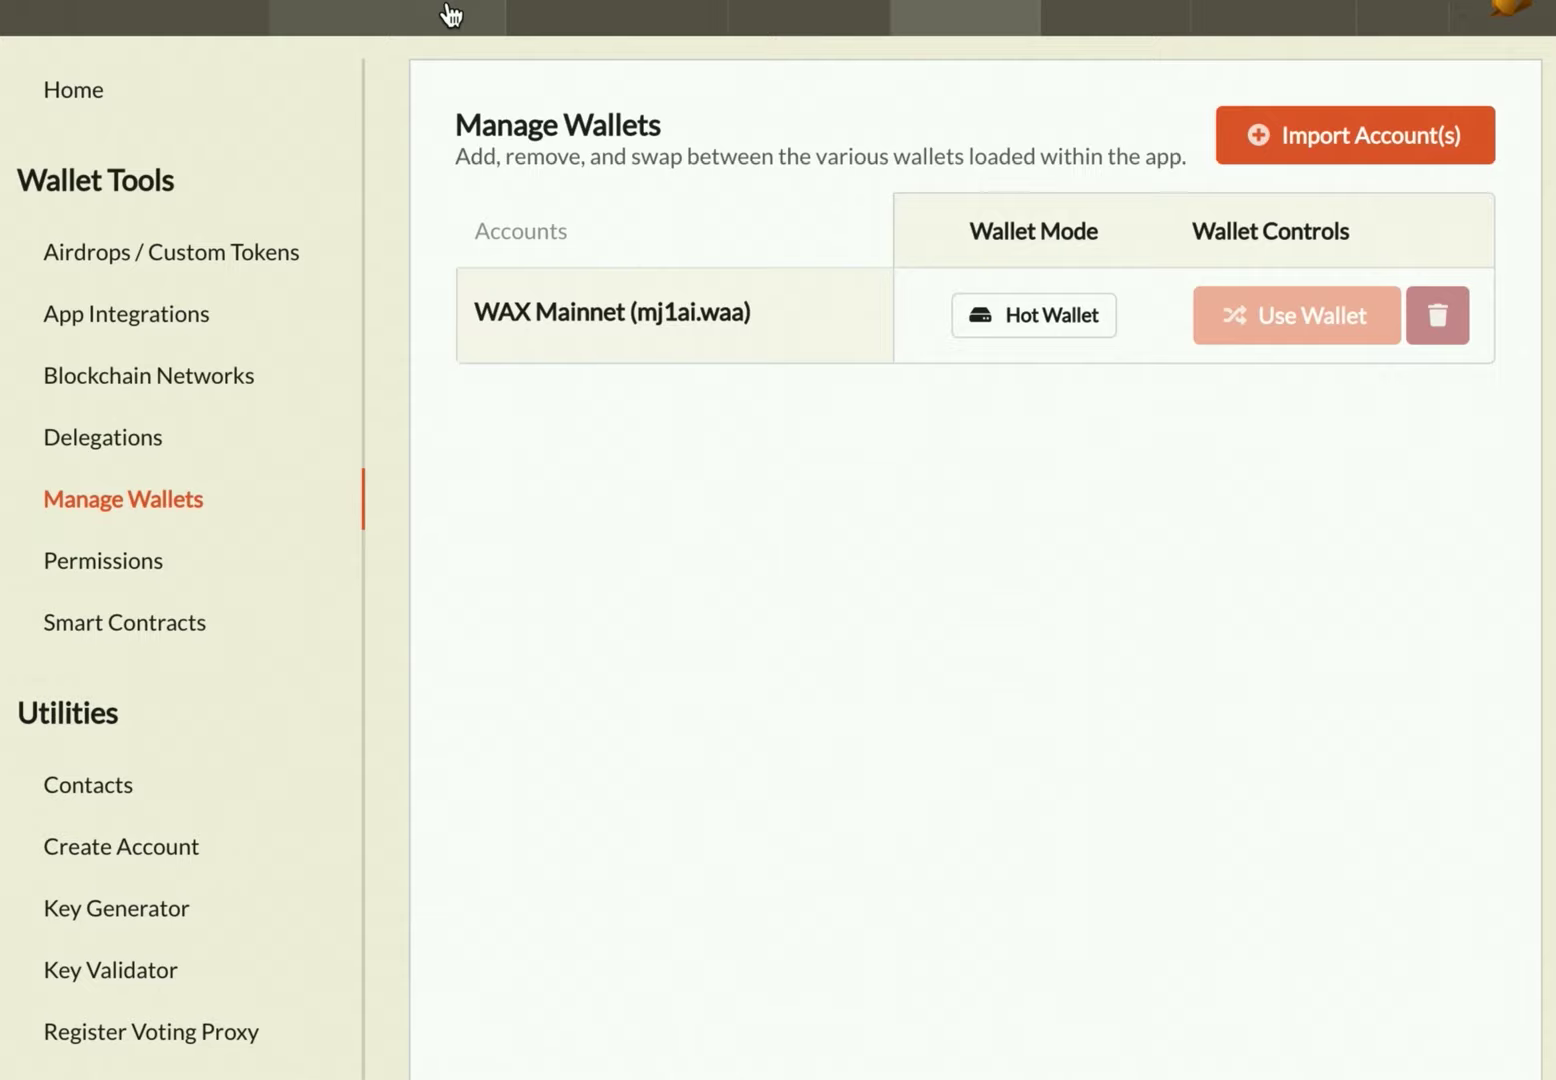
{"action": "mouse_move", "coordinate": [347, 17]}
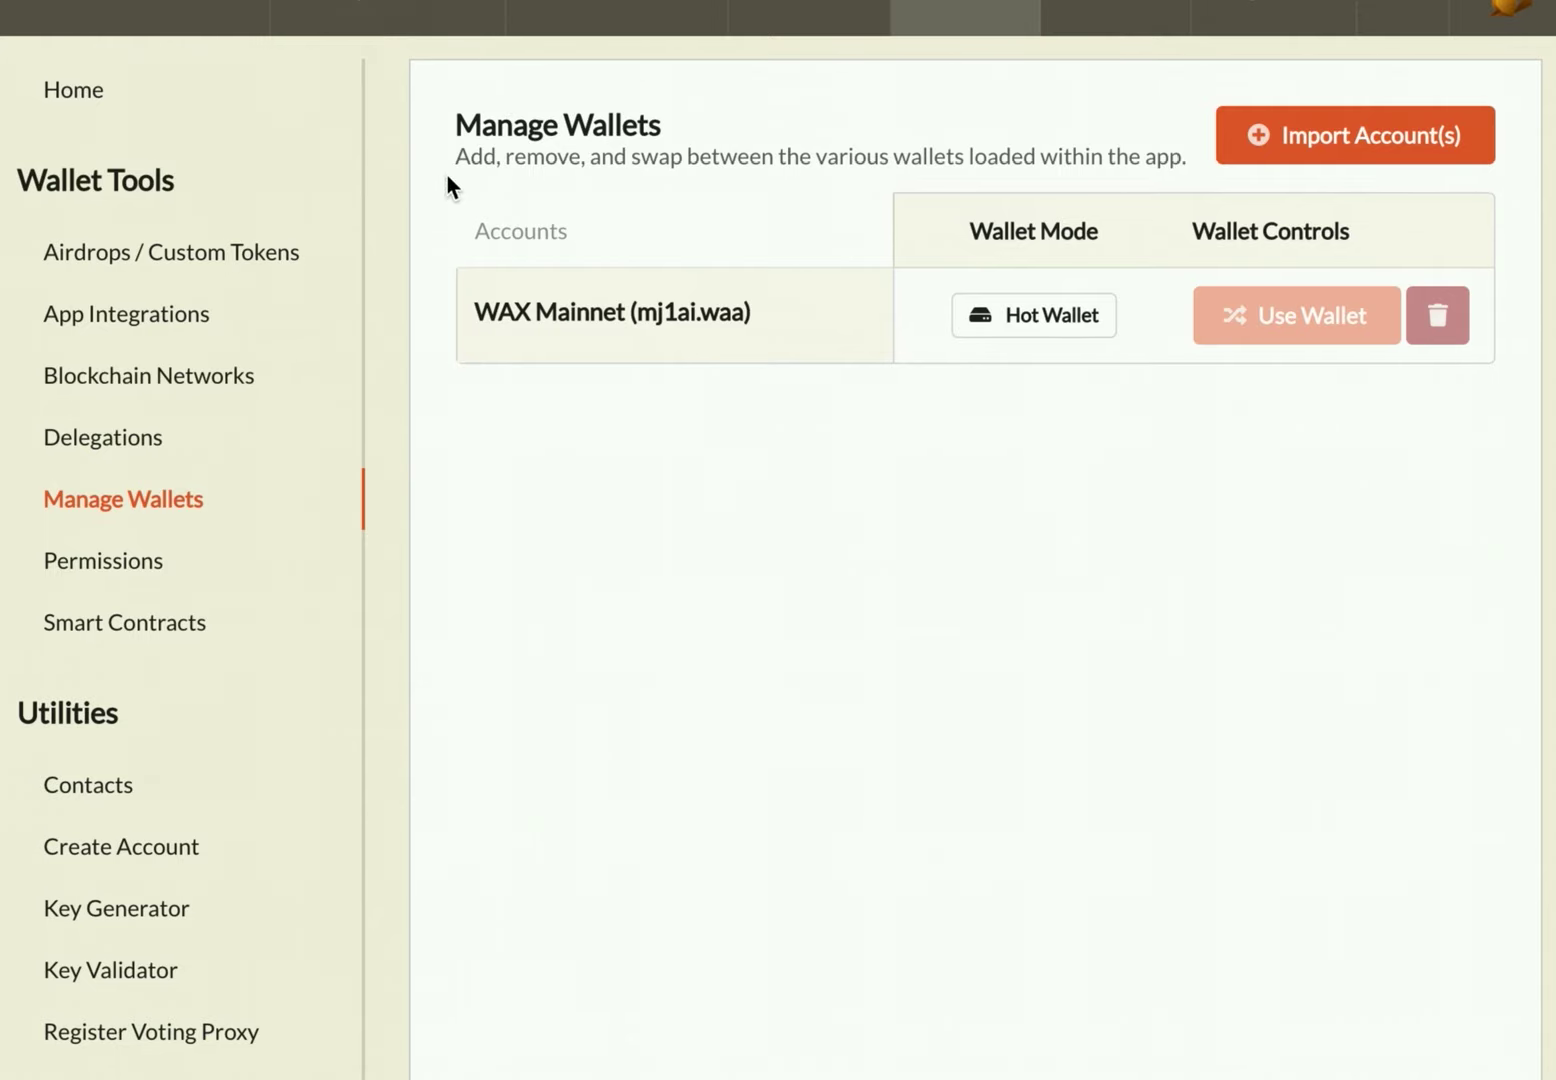
Step: Return to the wallet's token balances and view the block producer voting list
{"action": "left_click", "coordinate": [834, 10]}
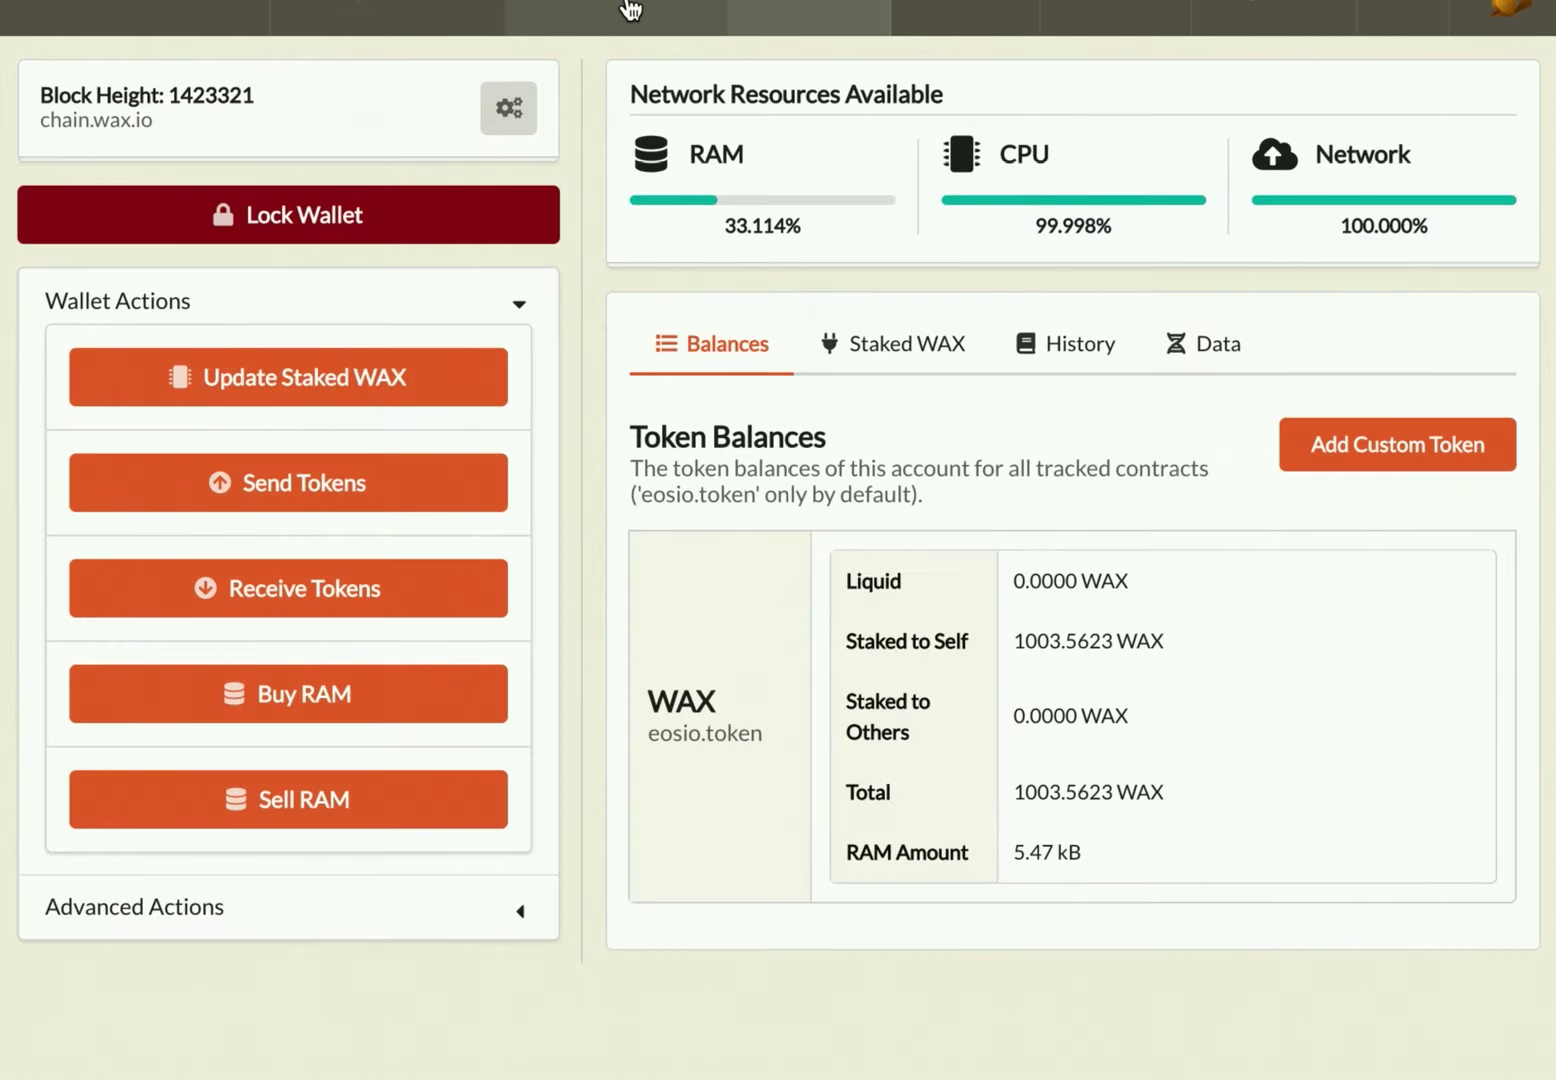
{"action": "left_click", "coordinate": [630, 8]}
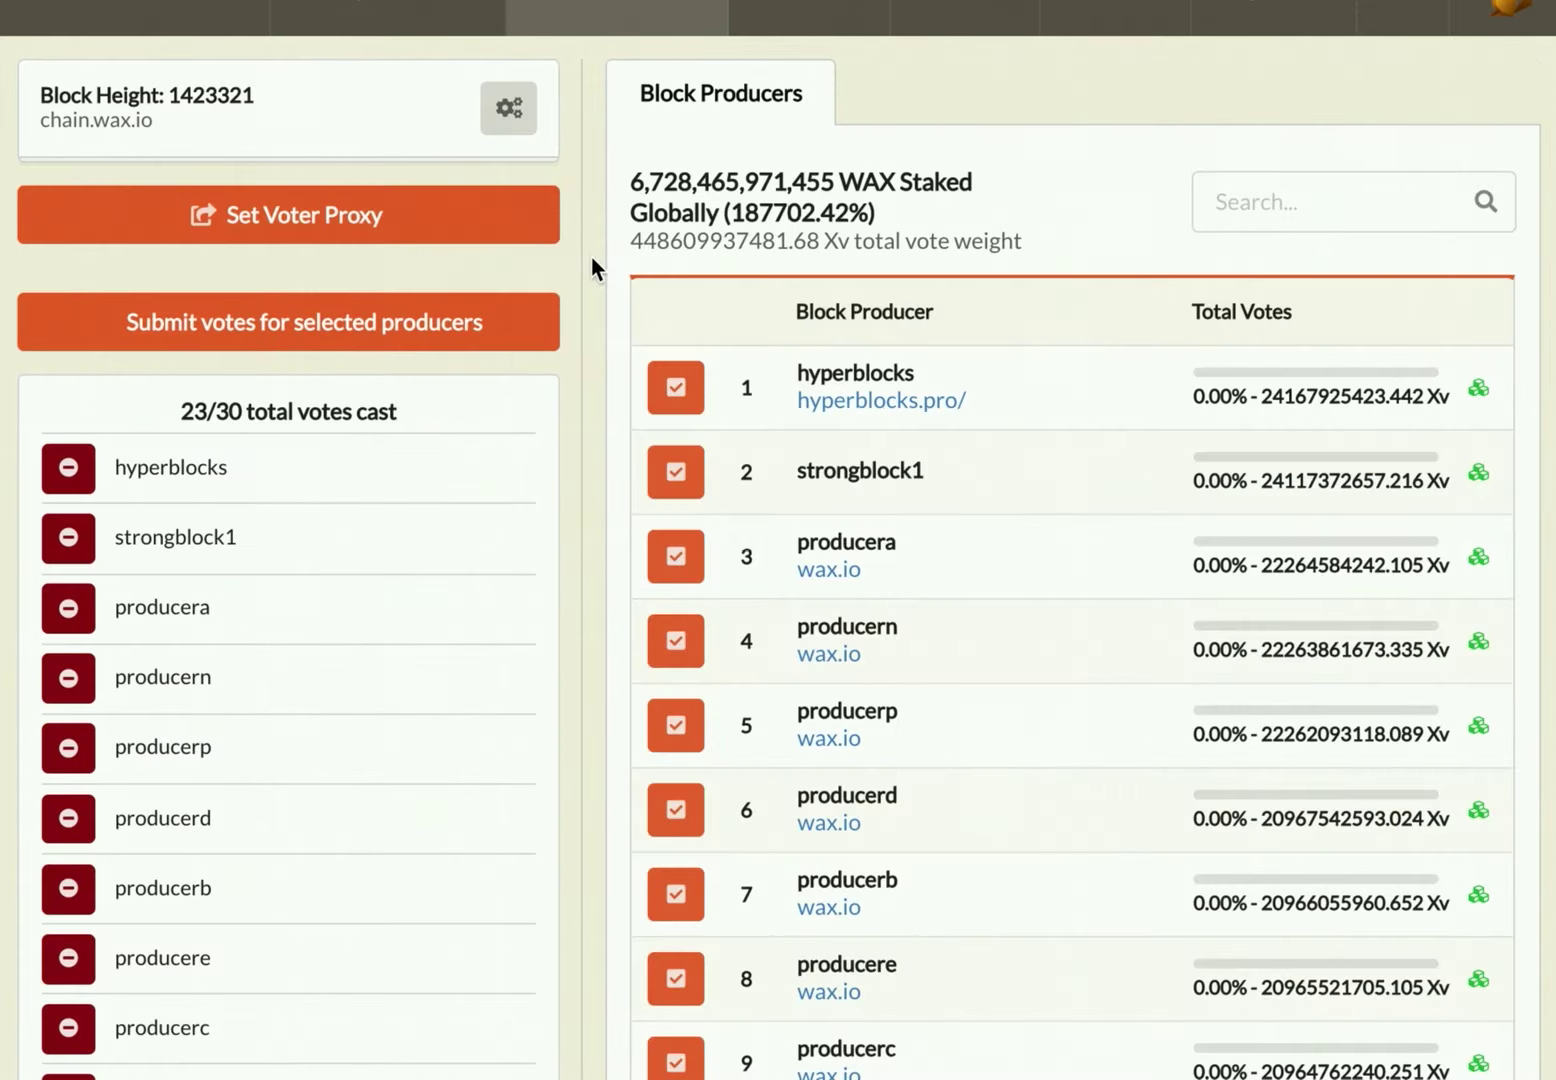